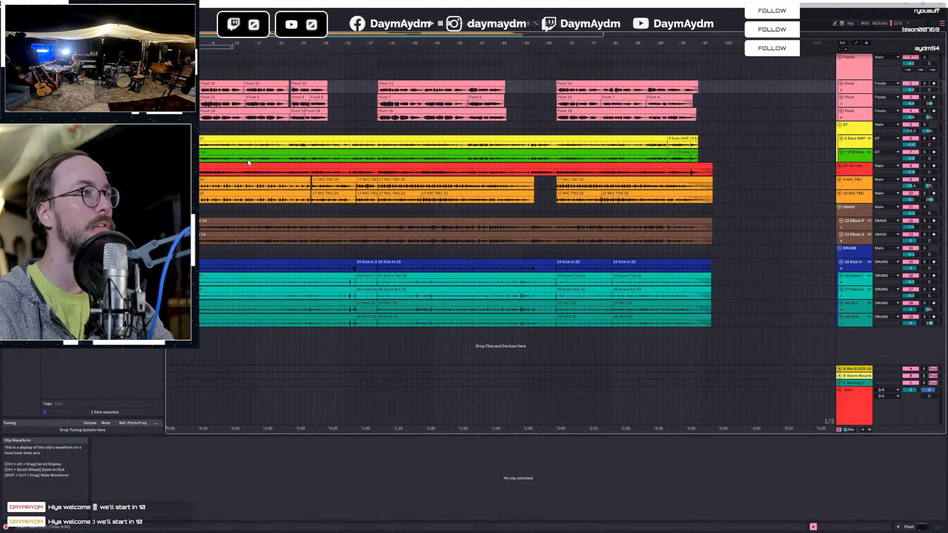
Check the VLC media player playlist, then return to the Ableton Live set.
key(alt+Tab)
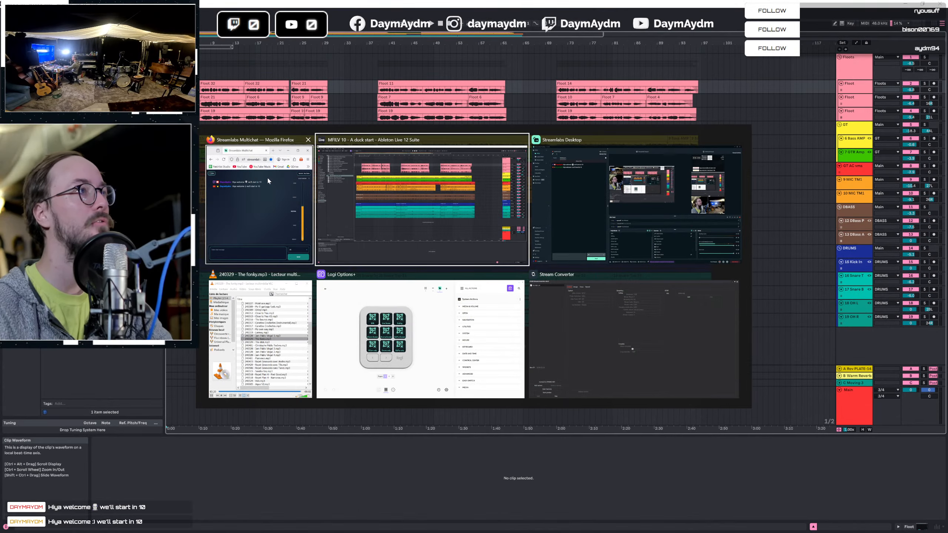
click(296, 326)
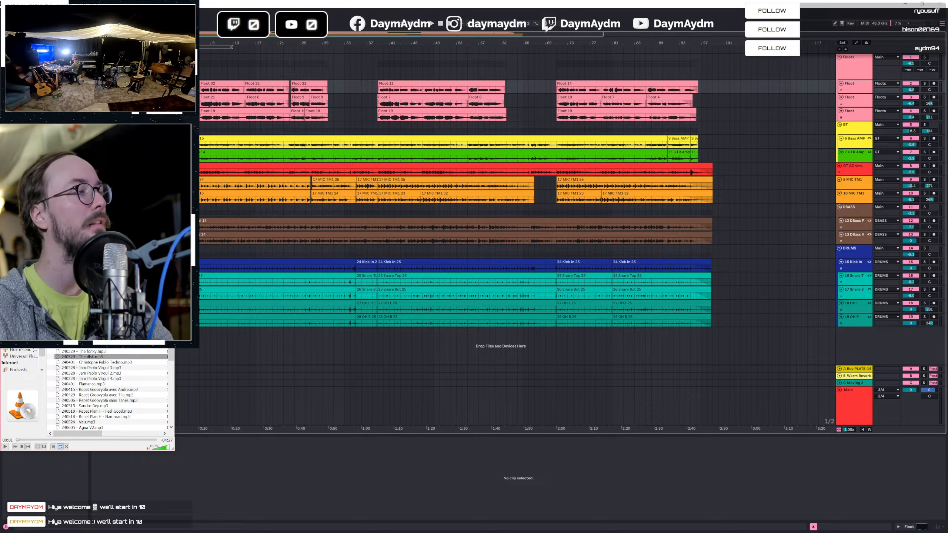
click(277, 5)
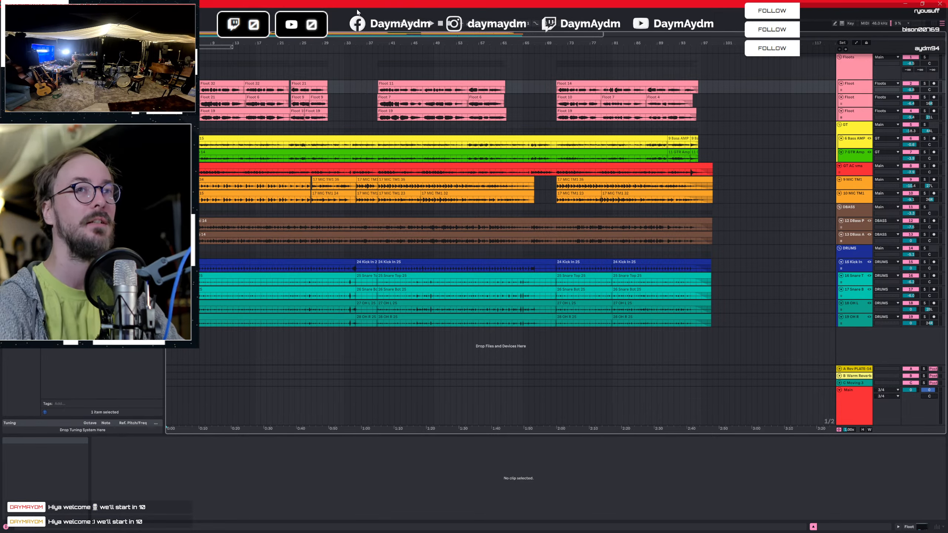
Turn on SoundID Reference on the Main track and show the Phase curve in its frequency response graph.
click(855, 400)
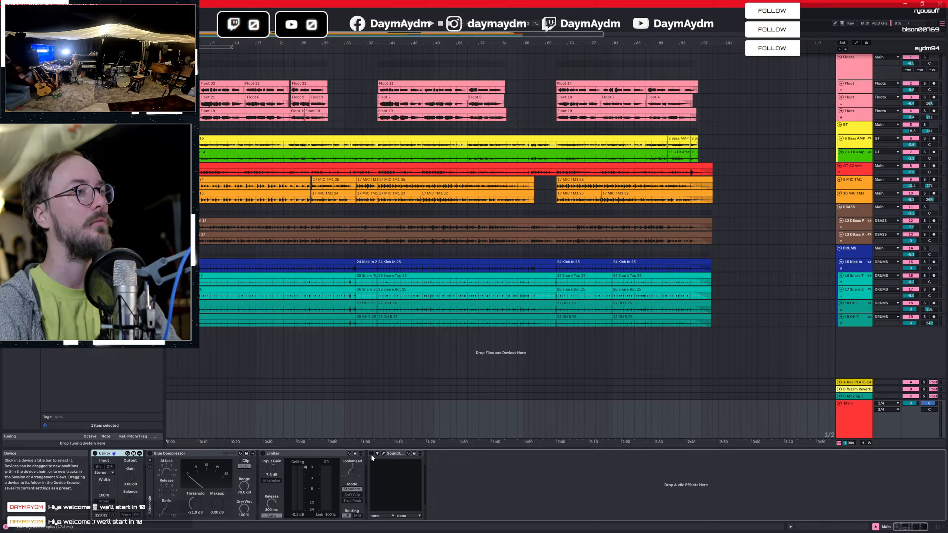
click(384, 453)
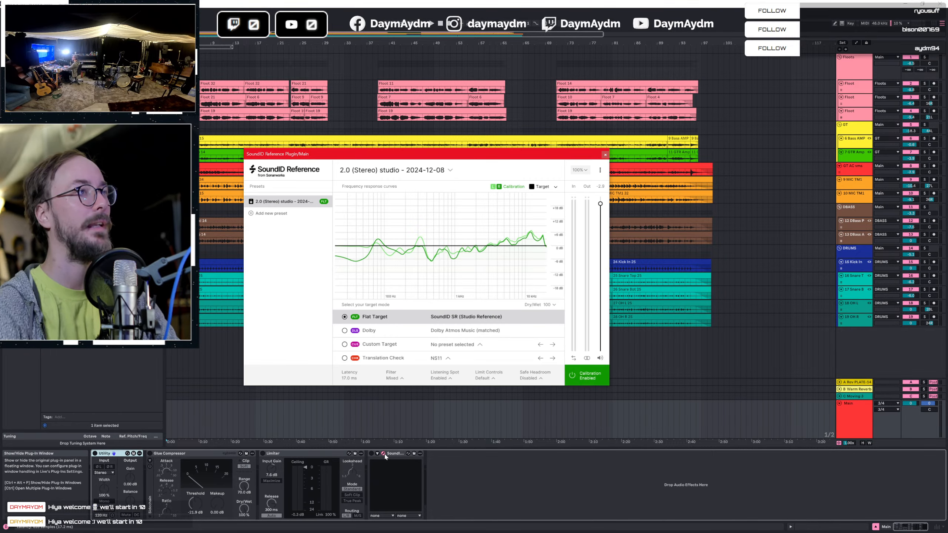
click(372, 454)
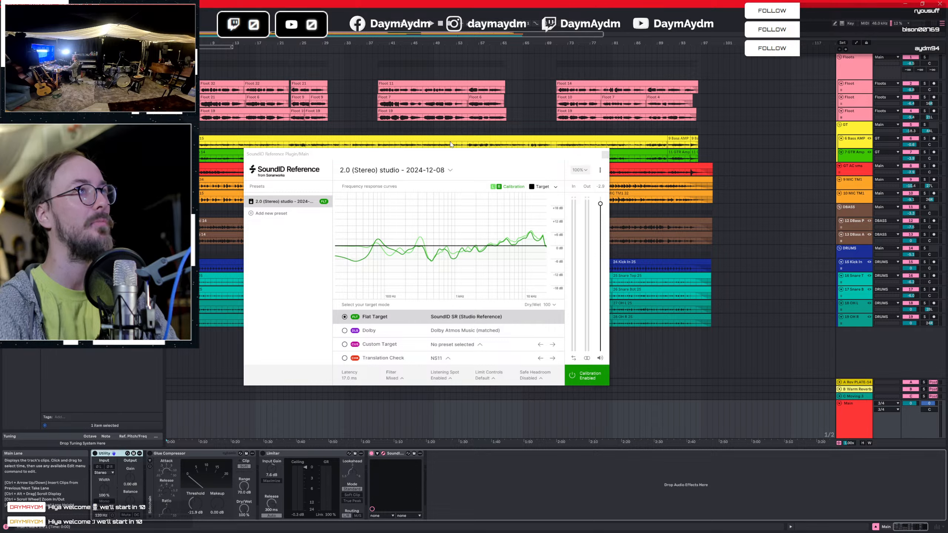
drag(424, 159, 479, 144)
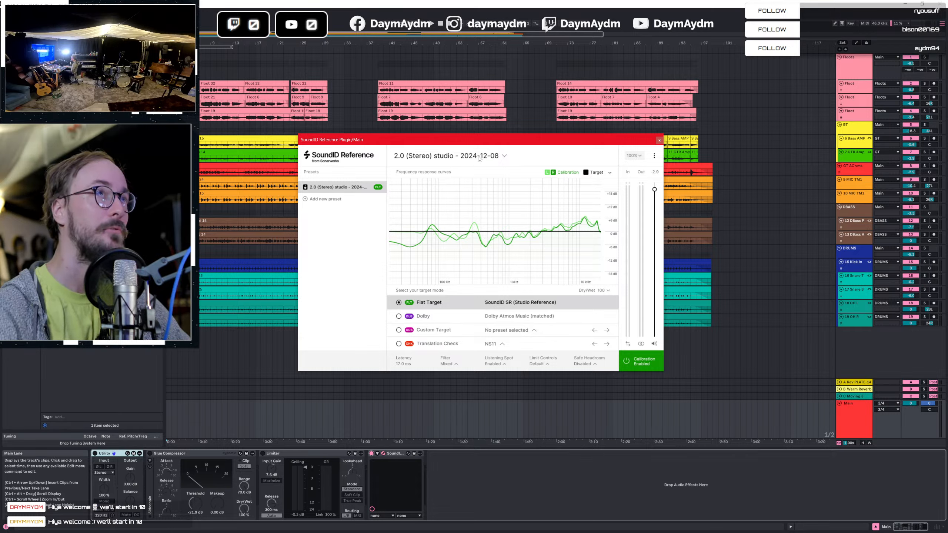
click(610, 172)
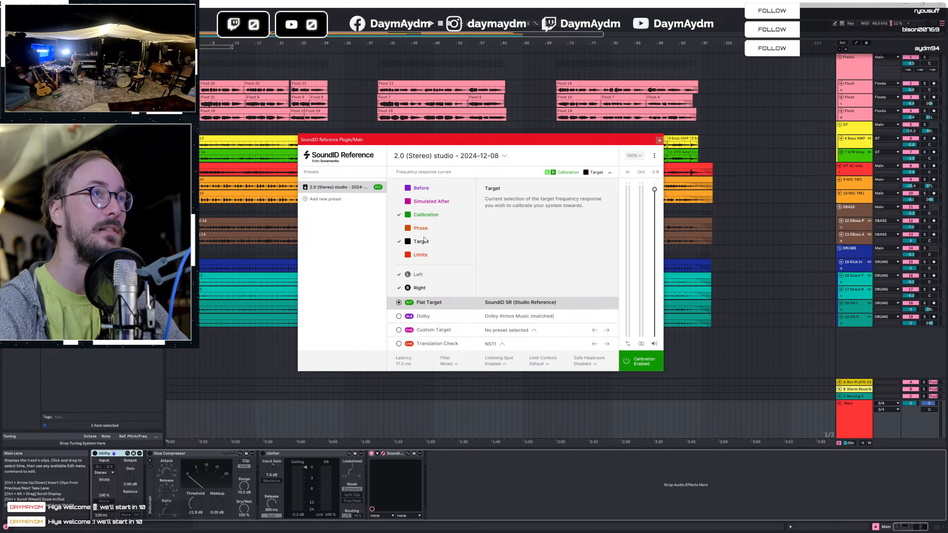
click(610, 173)
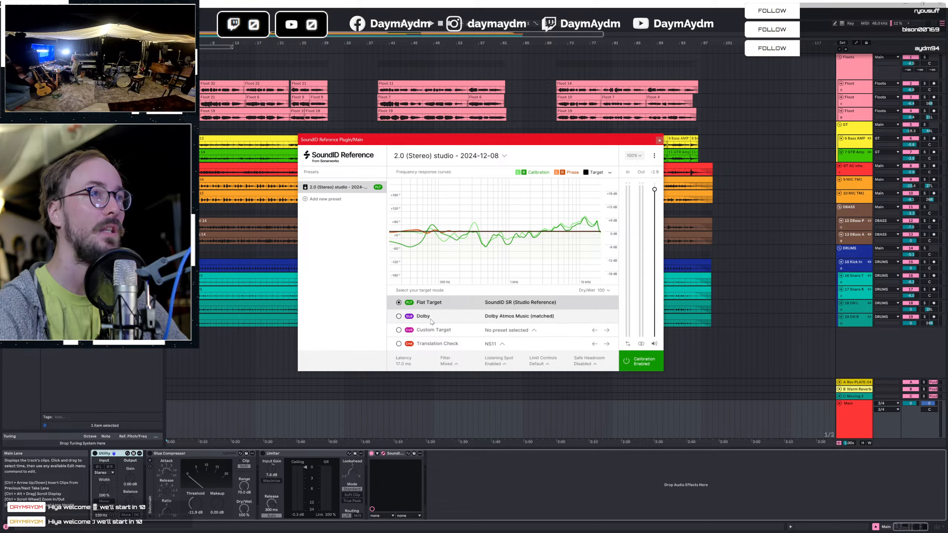
Preview the Translation Check target and its studio speaker presets, then restore Flat Target and close the SoundID Reference window.
click(400, 342)
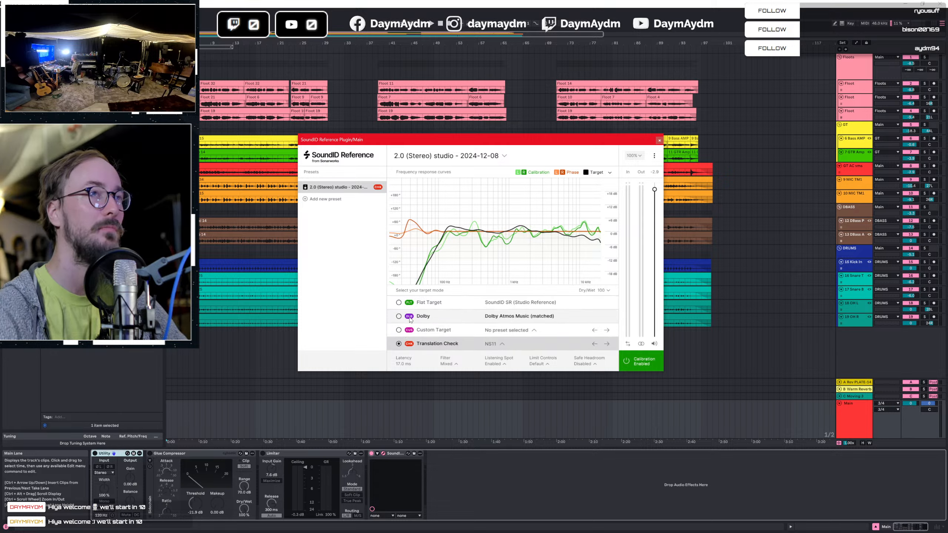
click(500, 344)
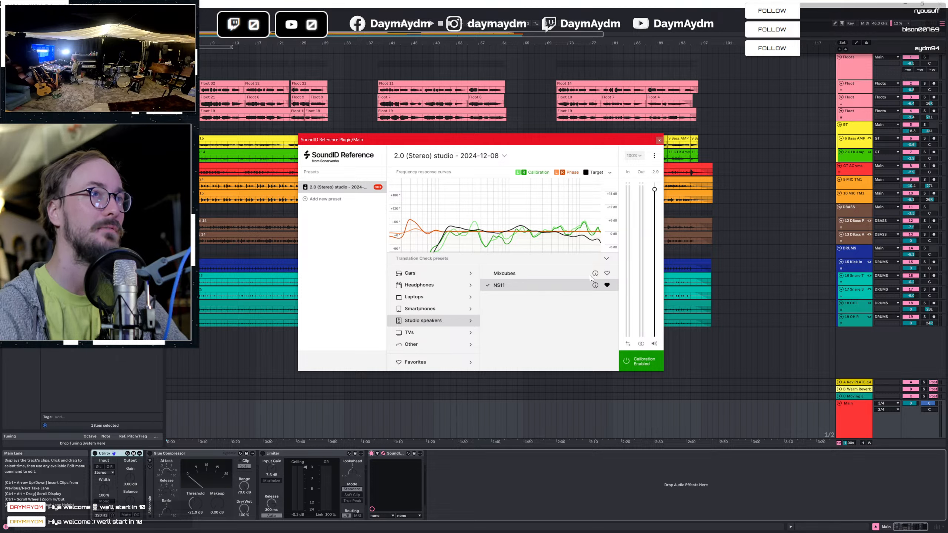
click(606, 258)
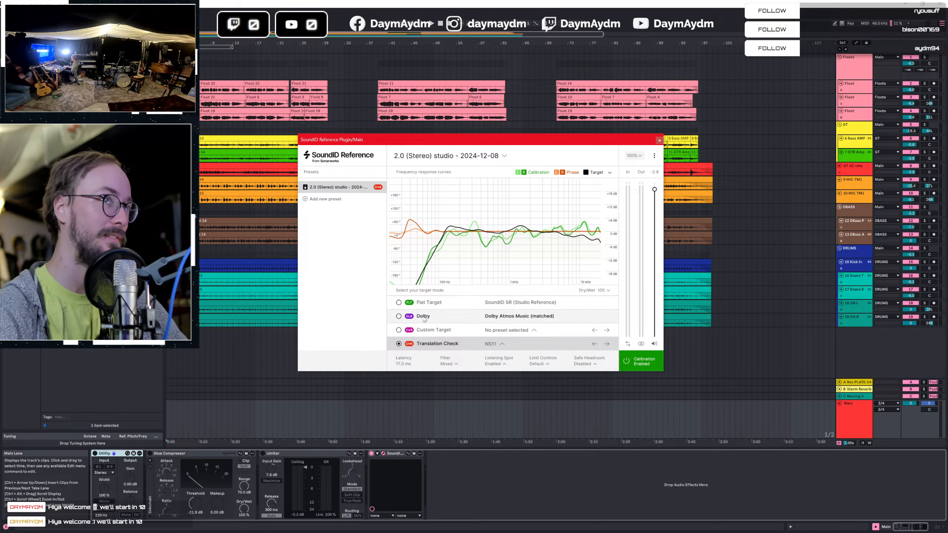
click(398, 303)
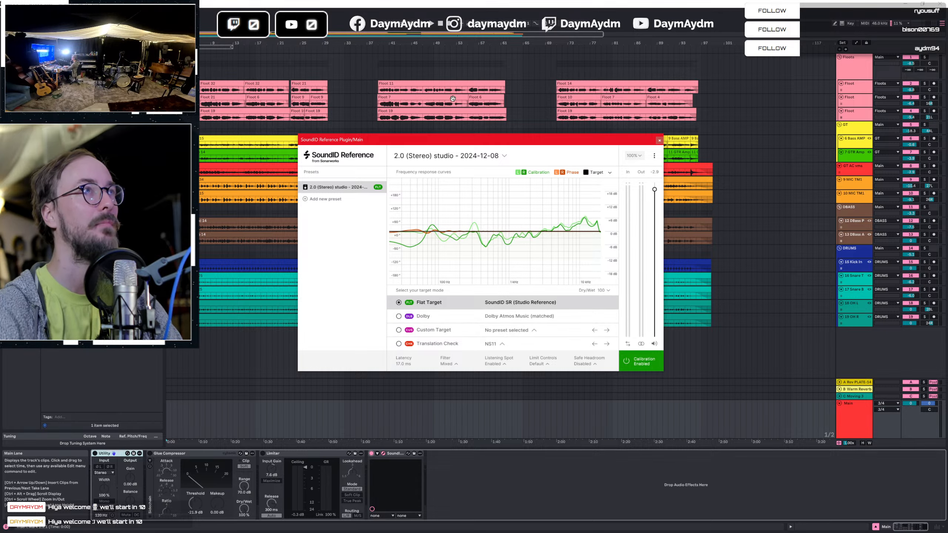
click(659, 140)
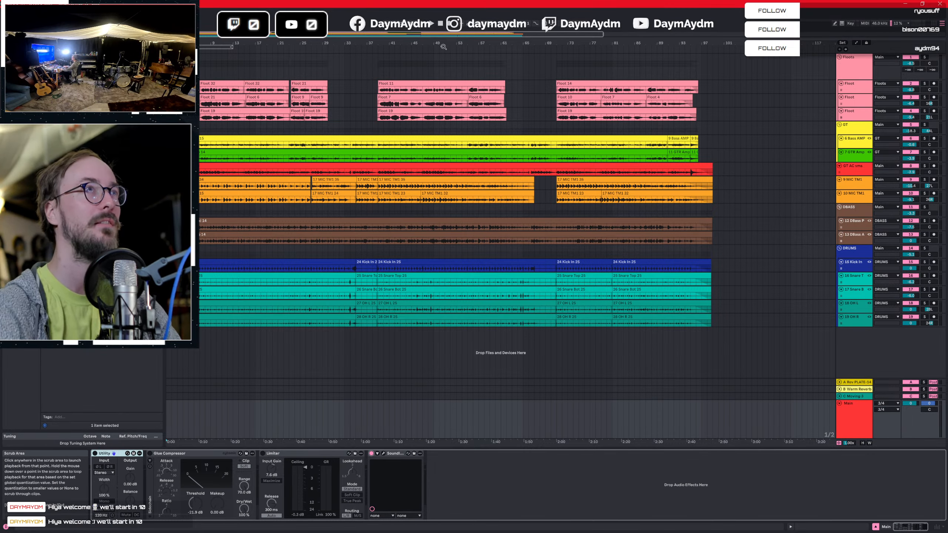
Play the whole arrangement from the start of the song.
drag(431, 49, 479, 56)
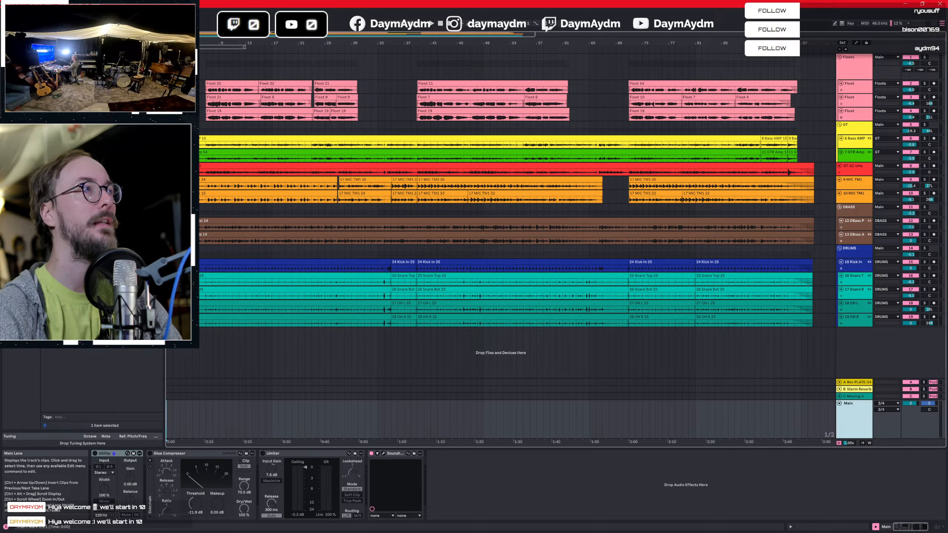
click(175, 251)
key(space)
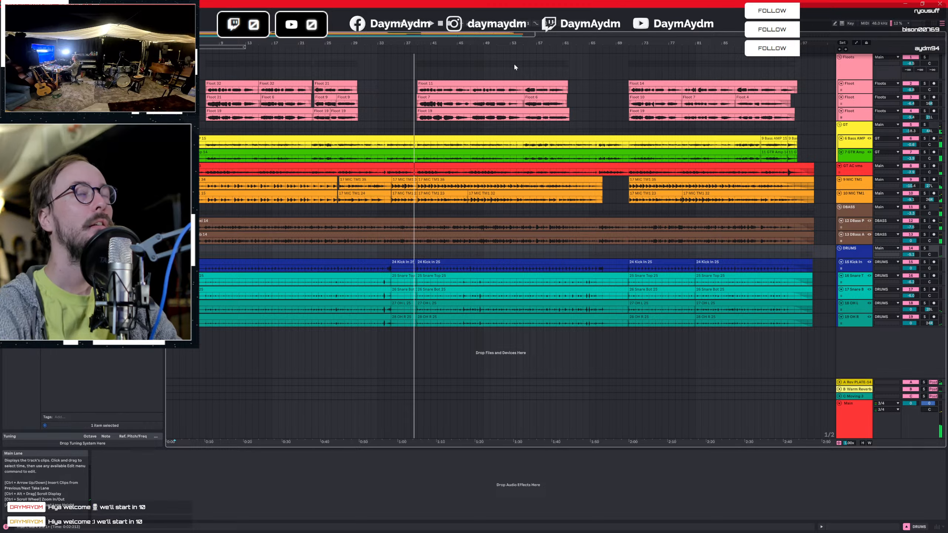
drag(413, 67, 834, 71)
click(623, 66)
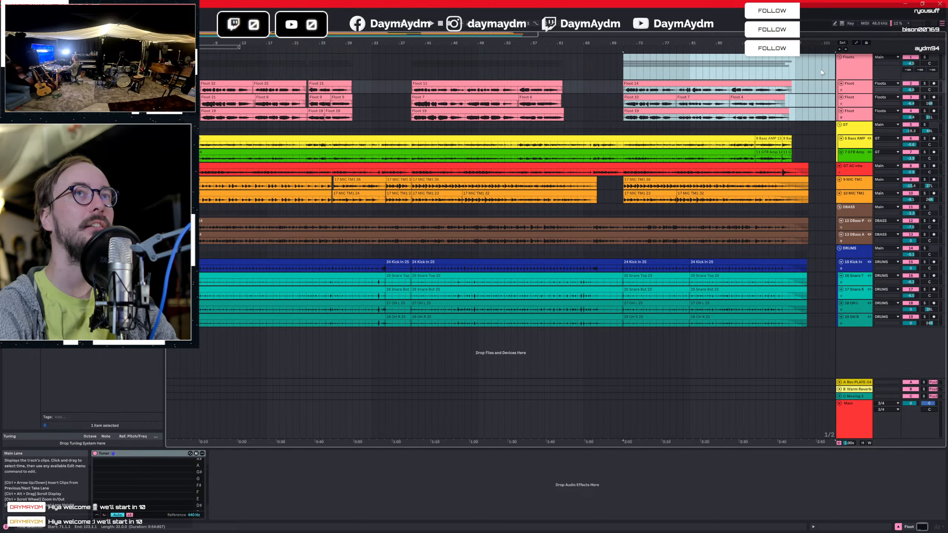
click(815, 70)
drag(334, 37, 346, 51)
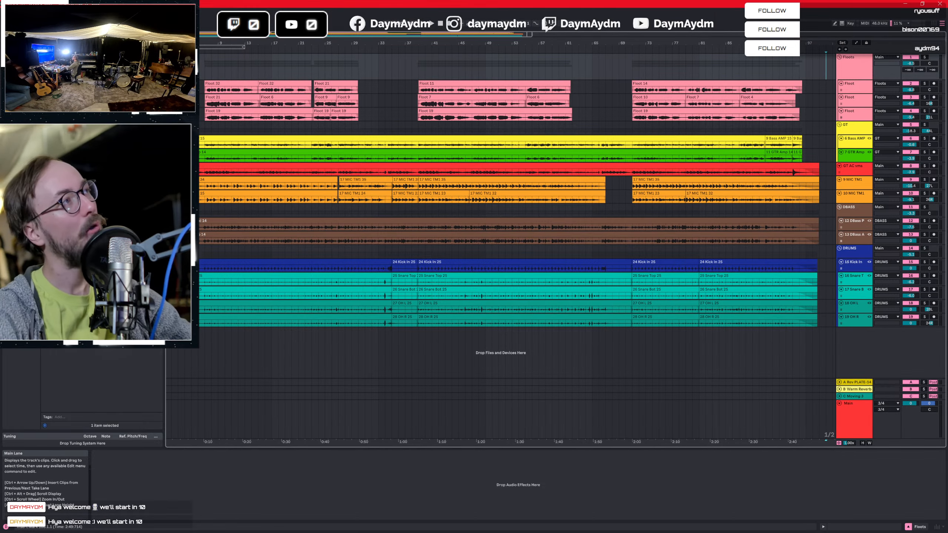
Mute the Floots, GT, GT AC, both MIC TM1 and DBASS tracks, leaving the DRUMS group active.
click(178, 252)
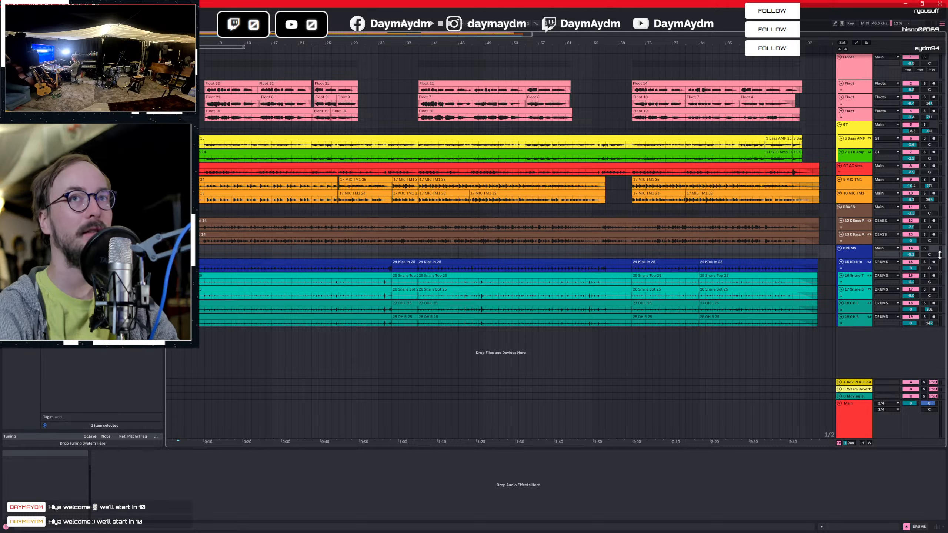
click(855, 209)
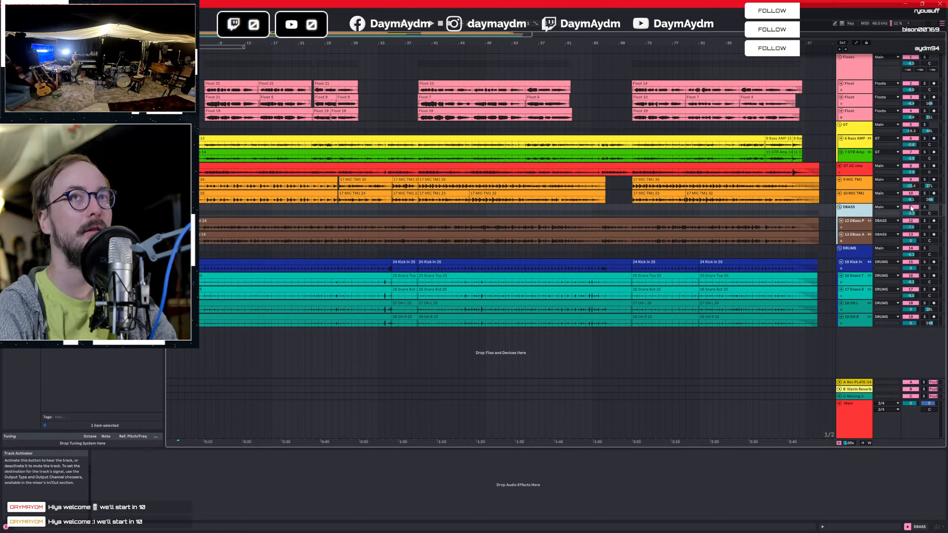
click(860, 195)
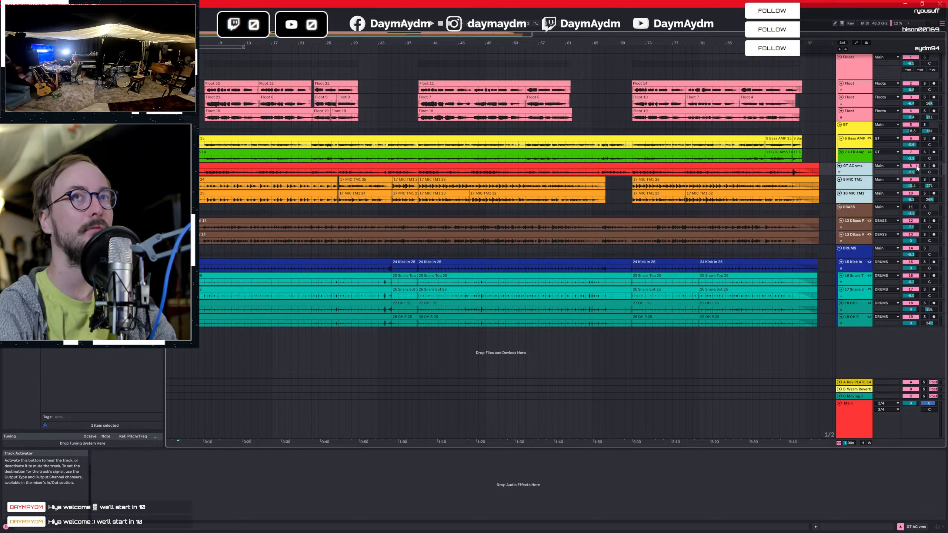
click(855, 129)
click(908, 126)
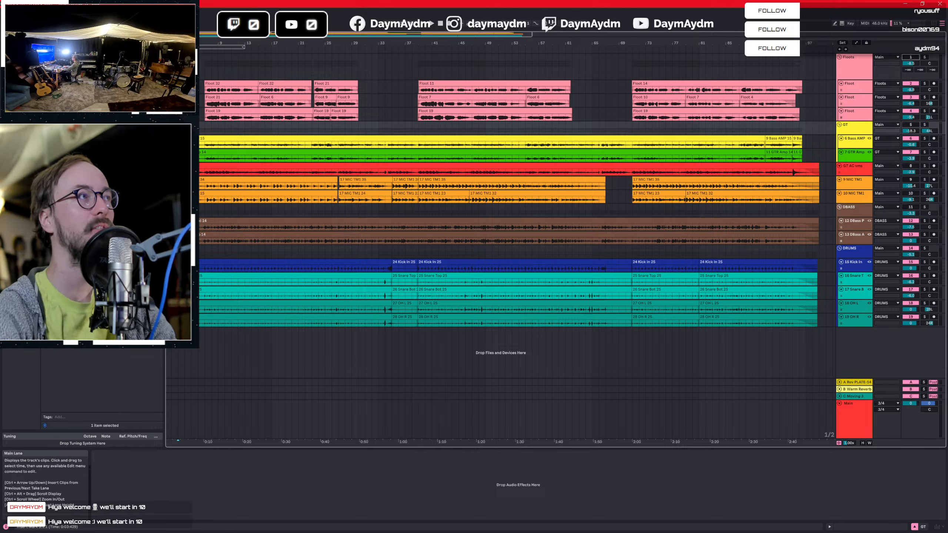
Play the drums from the start of the song and reset the DRUMS group's volume to its default.
click(268, 255)
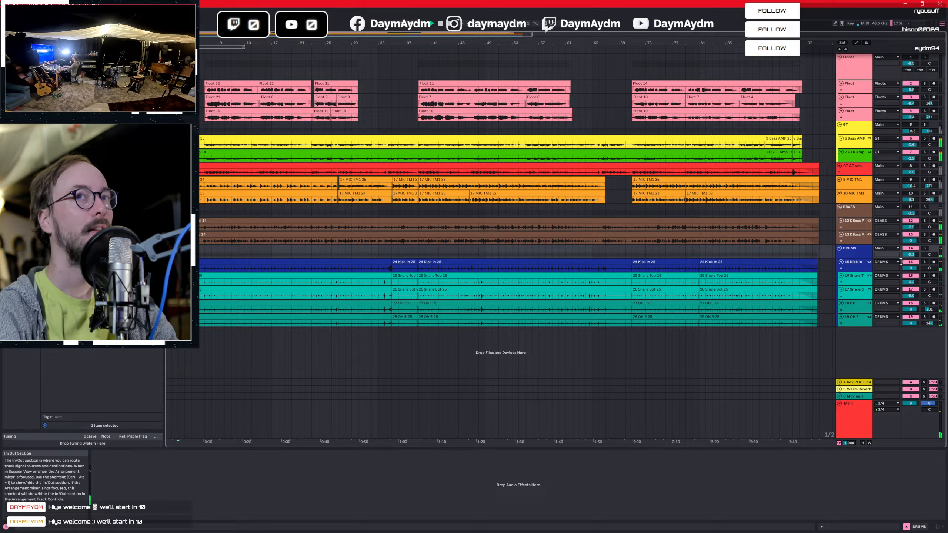
double_click(910, 255)
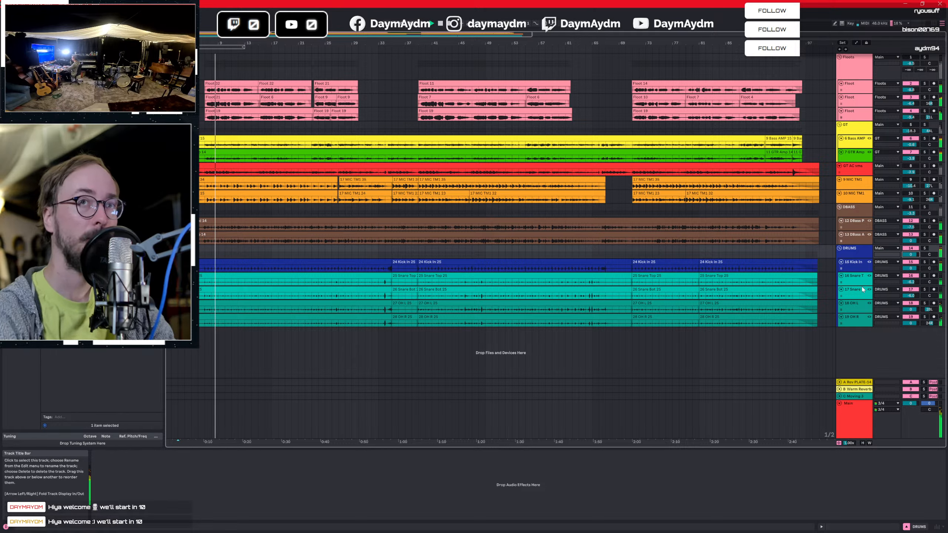
Solo the OH L track, center its pan and listen to it at several points in the song.
click(854, 304)
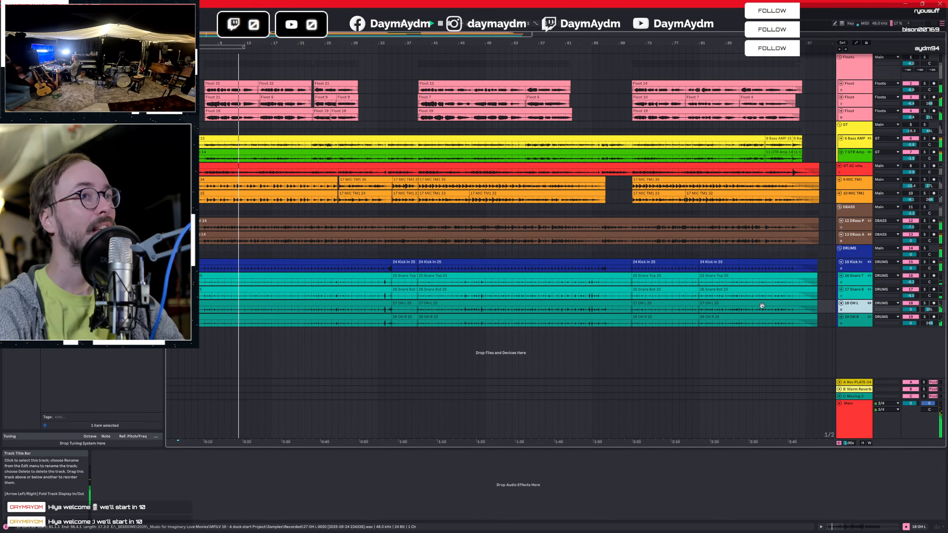
click(586, 310)
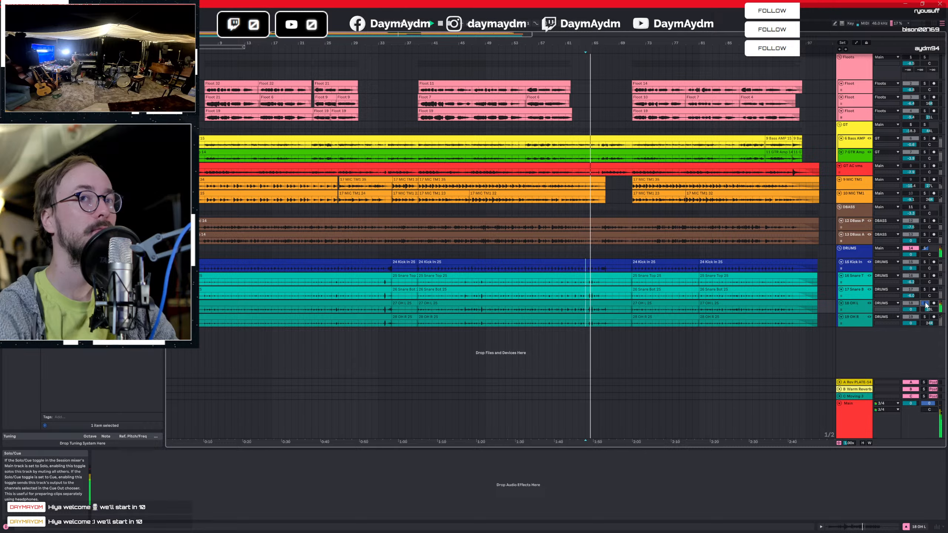
click(925, 303)
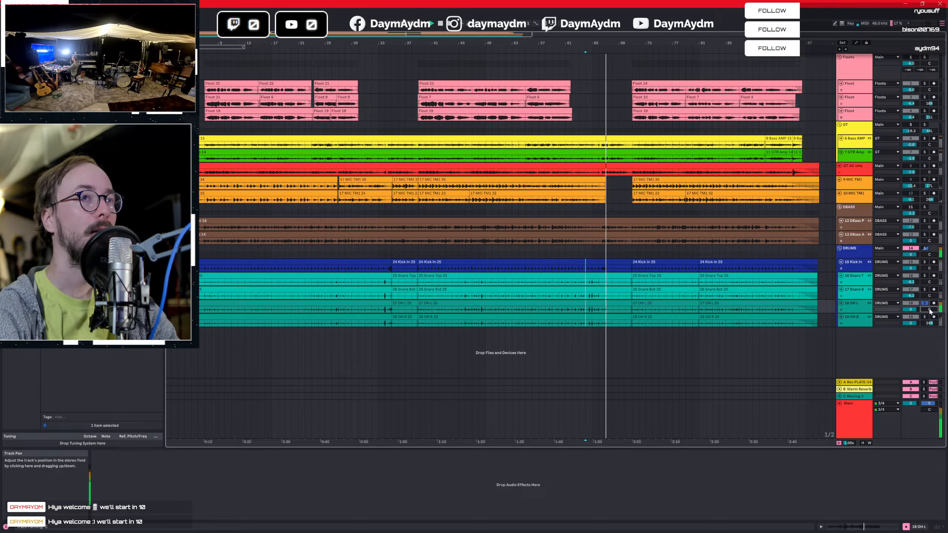
click(478, 309)
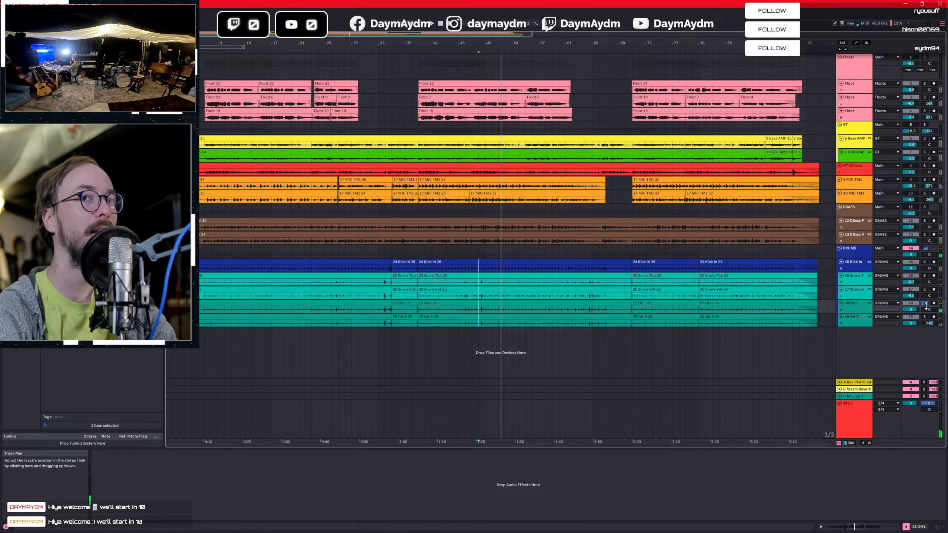
Solo the OH R track instead, center its pan and listen to it in the middle of the song.
click(925, 317)
key(space)
key(space)
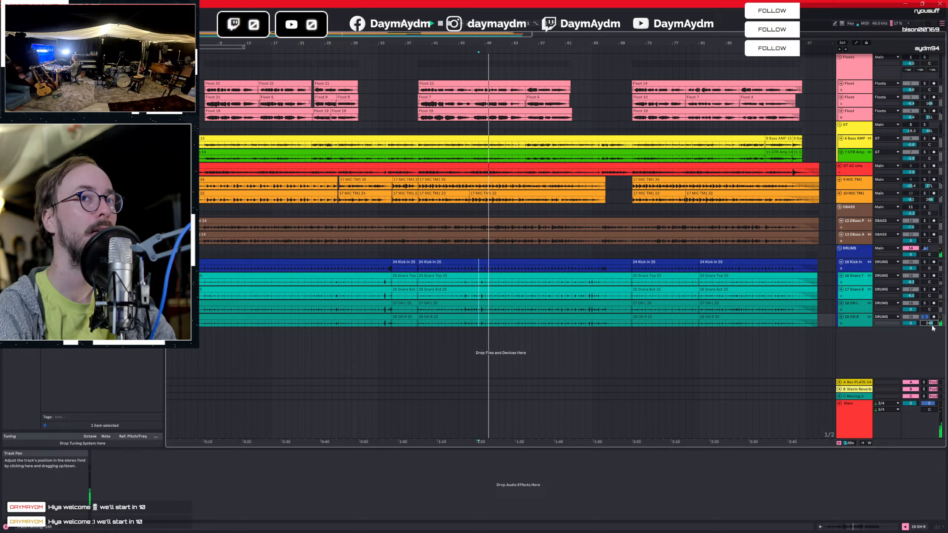
double_click(932, 323)
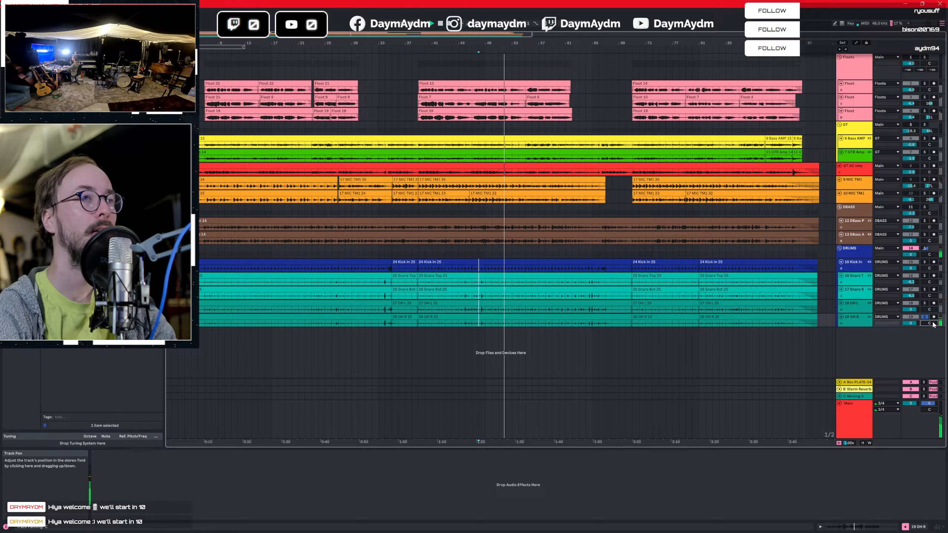
click(578, 325)
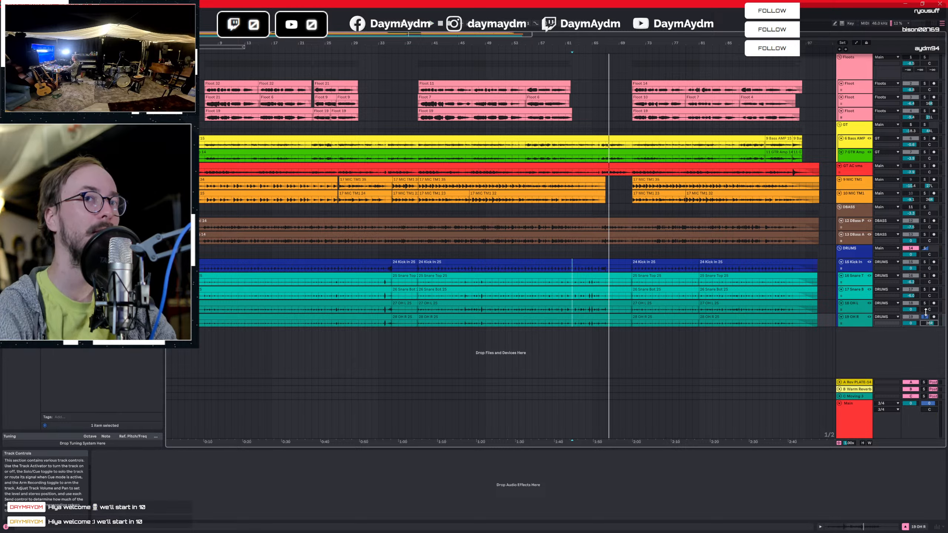
Pan the OH L track to the left and play it soloed together with OH R.
drag(927, 309, 927, 313)
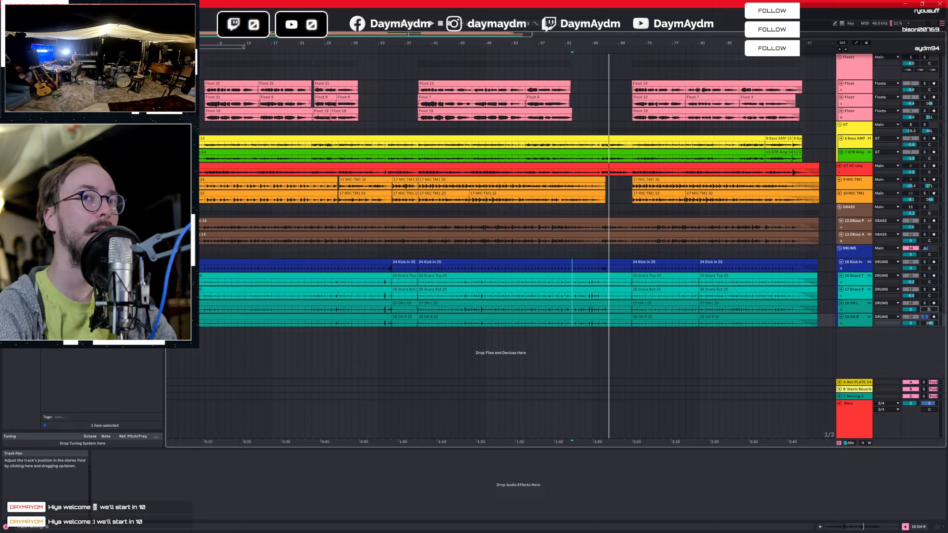
ctrl+click(925, 304)
key(space)
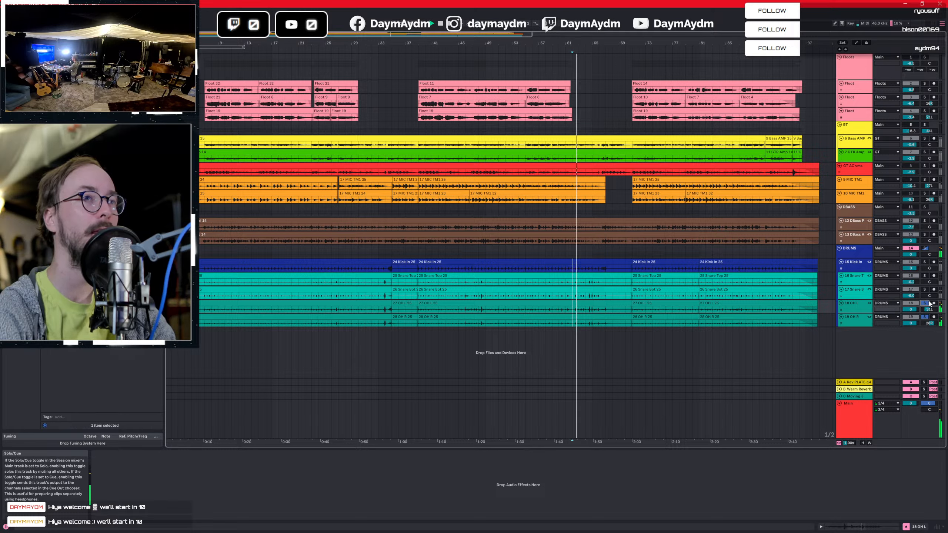
Unlink the drum tracks from Kick In to OH R.
click(779, 325)
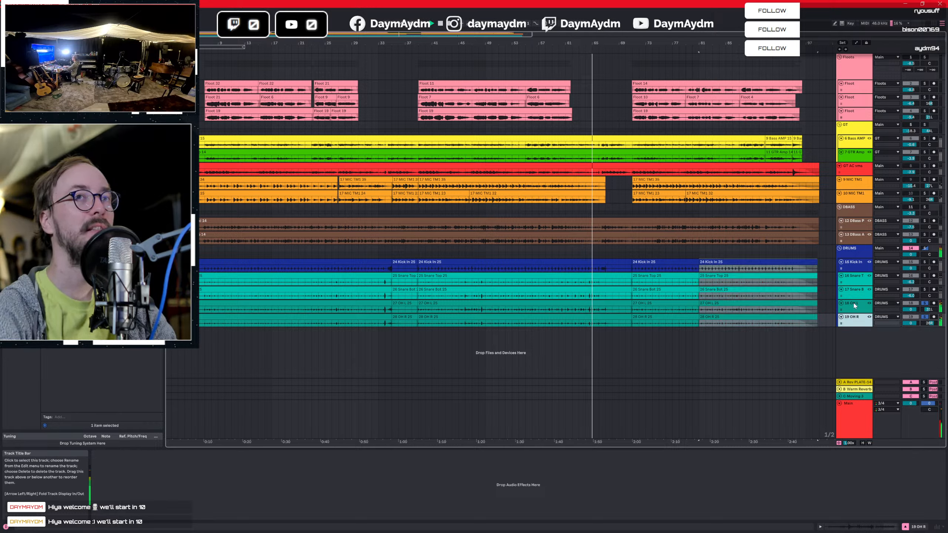
shift+click(852, 265)
right_click(851, 266)
click(877, 376)
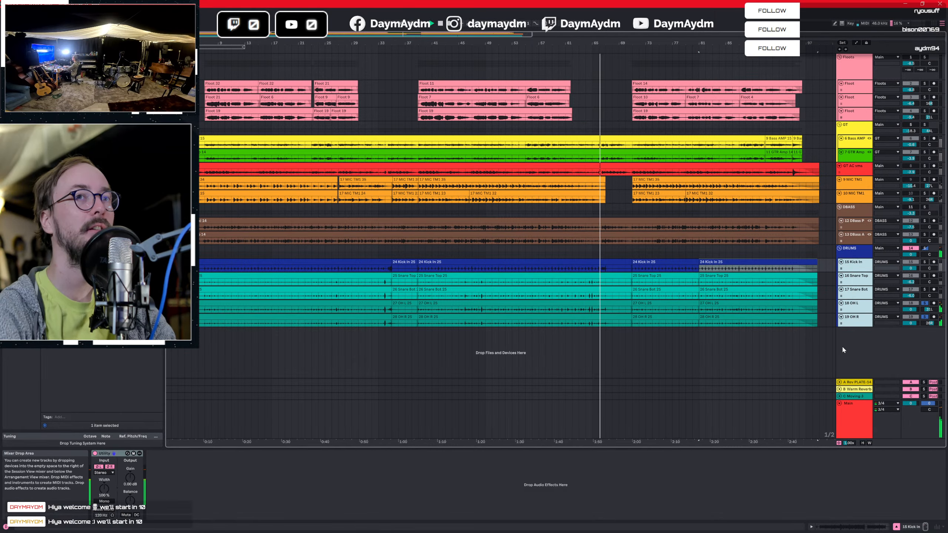
Select all OH R clips to check their shared clip gain, and play the overheads from near the song's start.
click(853, 321)
click(794, 317)
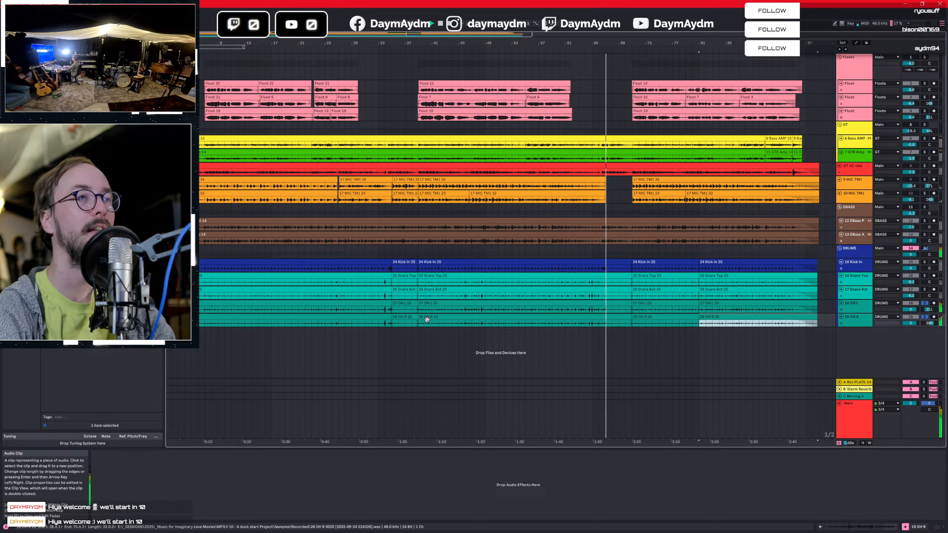
click(205, 323)
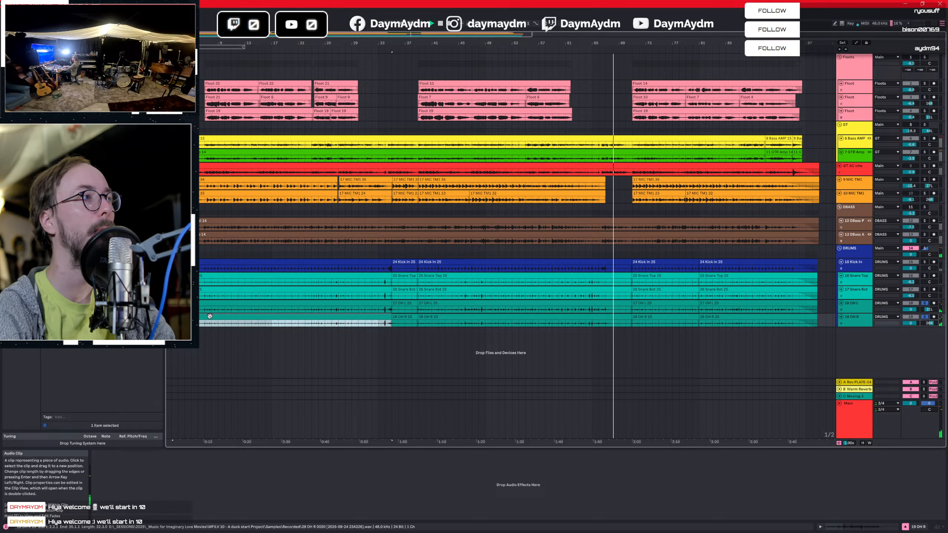
click(839, 321)
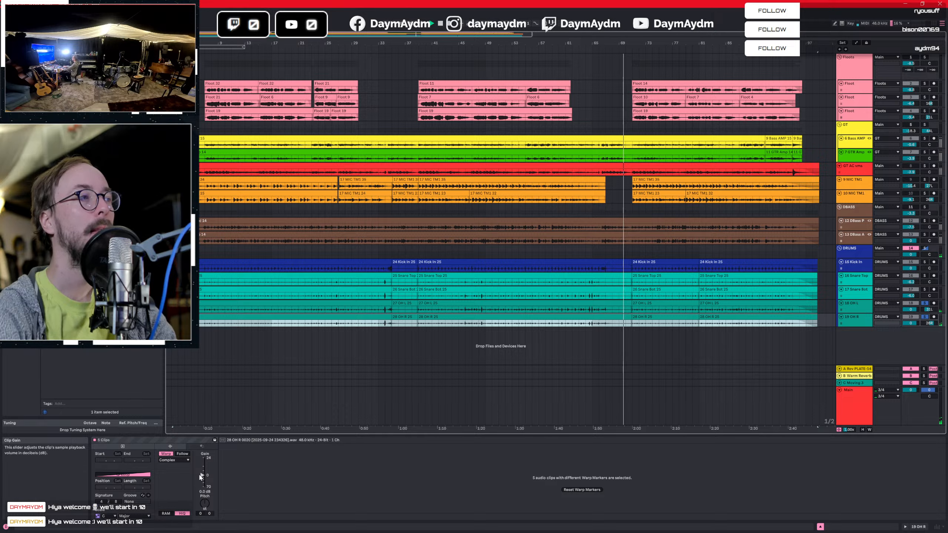
click(205, 321)
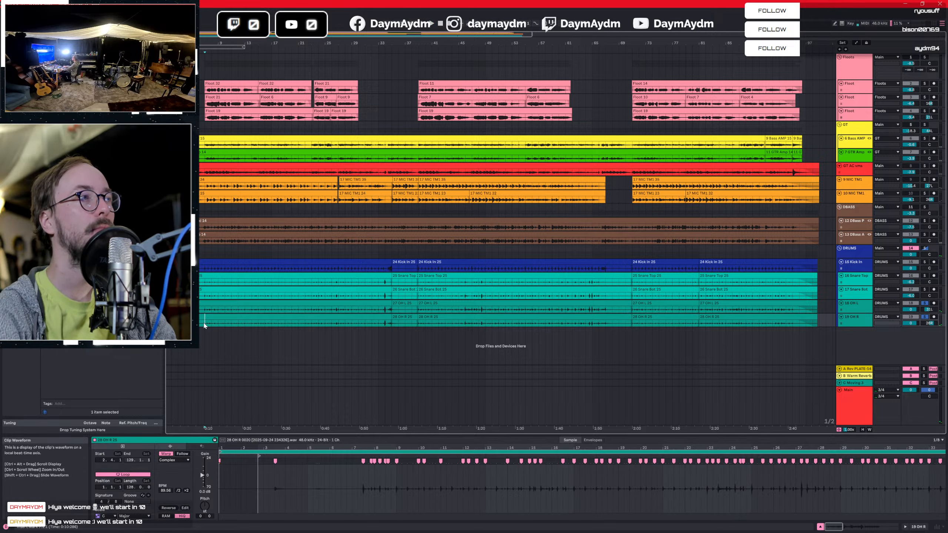
Select the drum tracks from Kick In to OH R and increase their track height to enlarge the waveforms.
shift+click(854, 266)
drag(855, 272, 854, 296)
scroll(604, 283, down, 5)
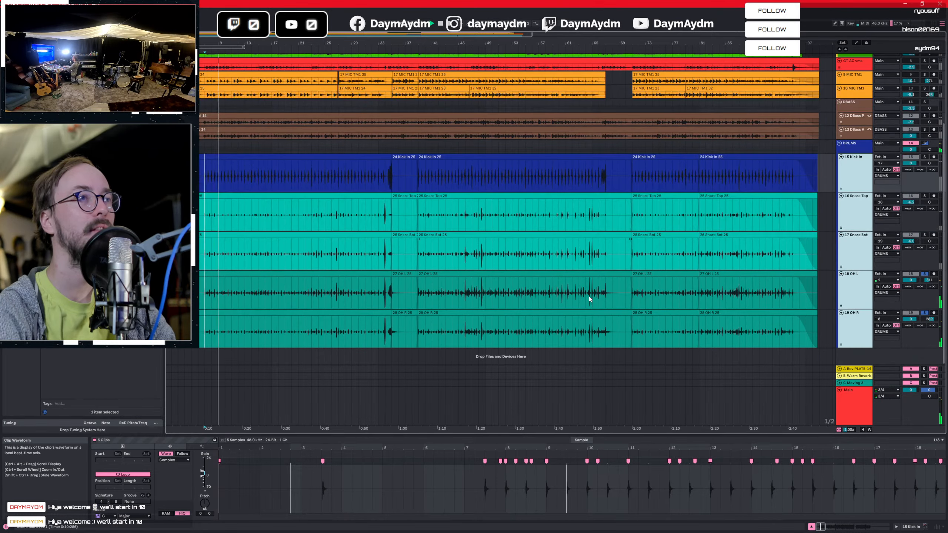
Set the clip gain of all OH R clips to 0.1 dB and select all OH L clips to compare their gain.
click(733, 315)
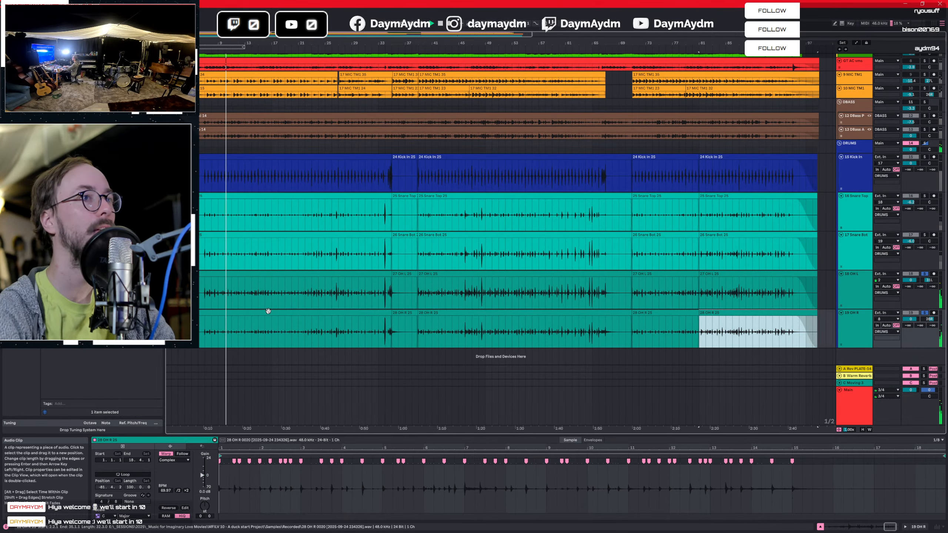
shift+click(268, 314)
drag(203, 475, 202, 476)
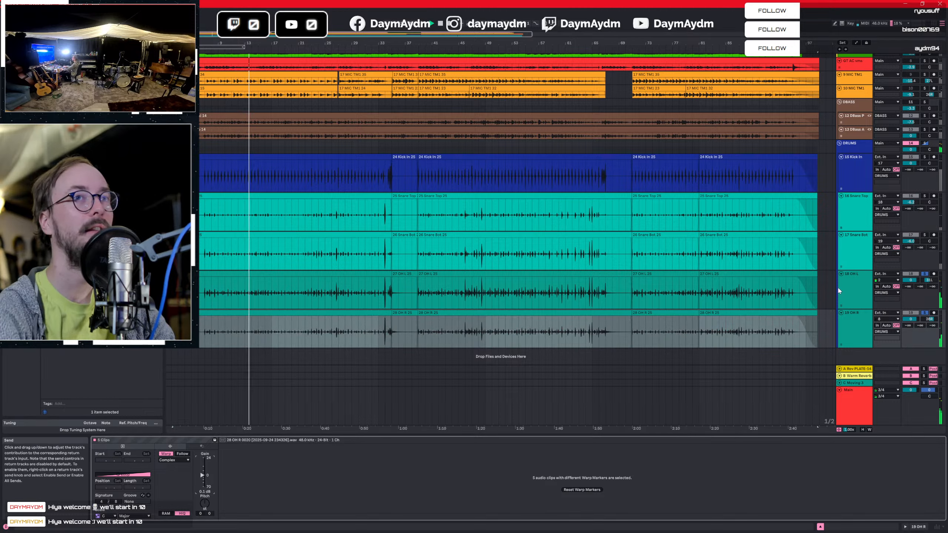
click(768, 271)
shift+click(281, 270)
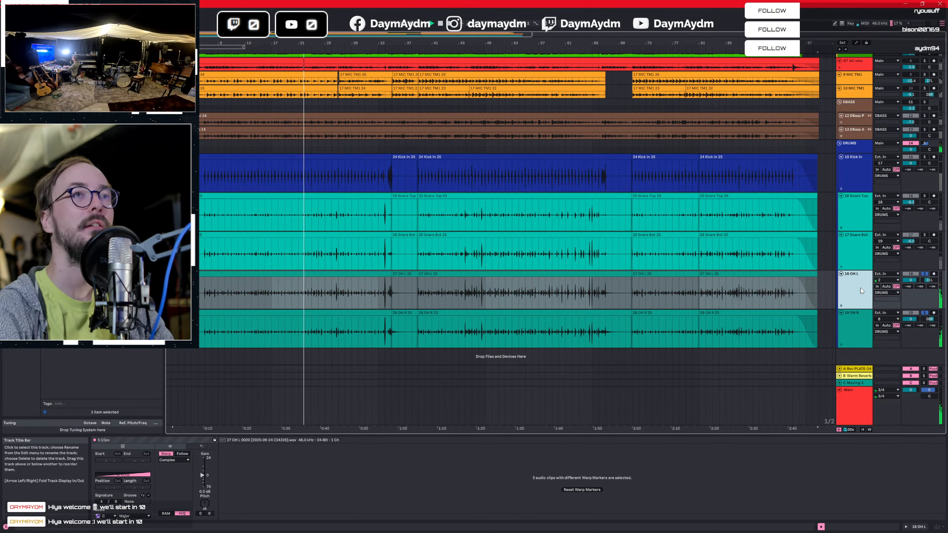
Select the OH L and OH R tracks together and shift their panning towards the right while listening.
shift+click(853, 326)
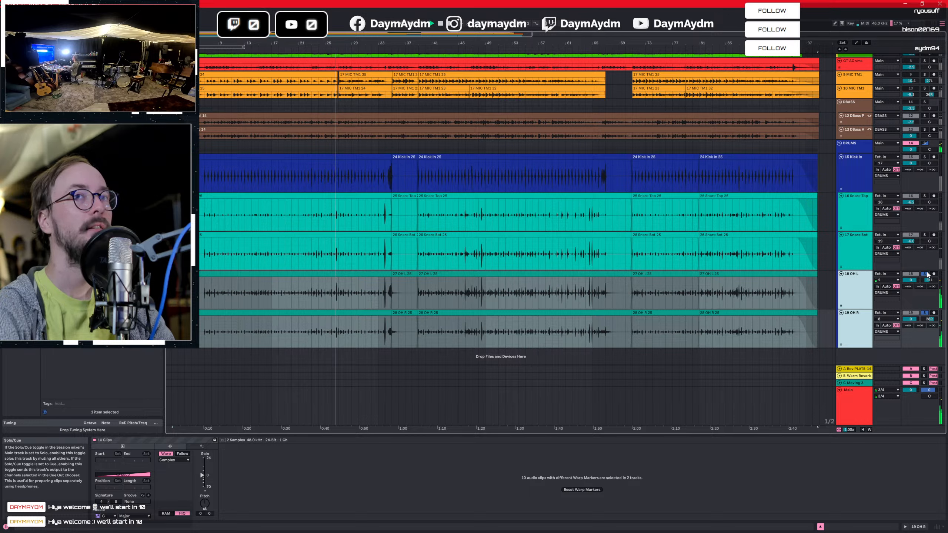
drag(929, 280, 929, 264)
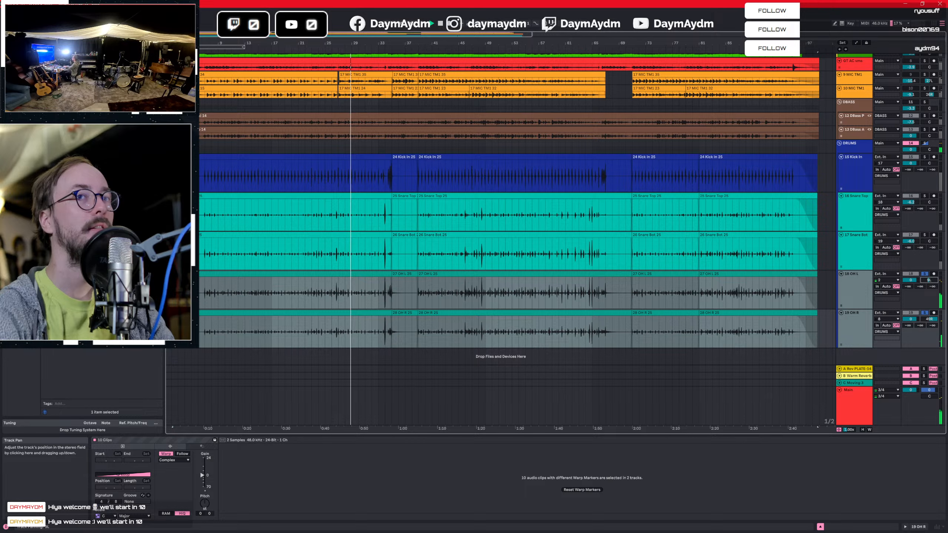
drag(929, 280, 929, 283)
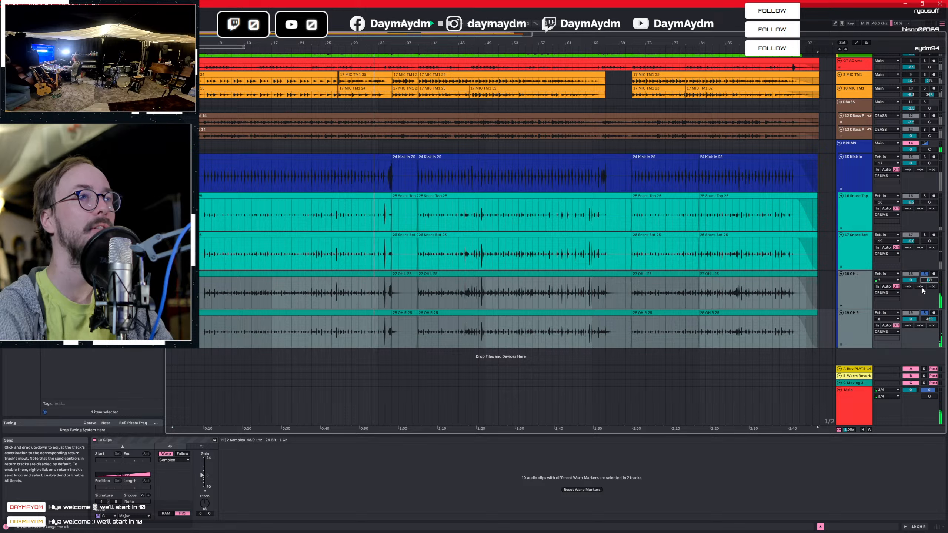
Select only the OH R track and bring its pan slightly back towards the center.
click(859, 267)
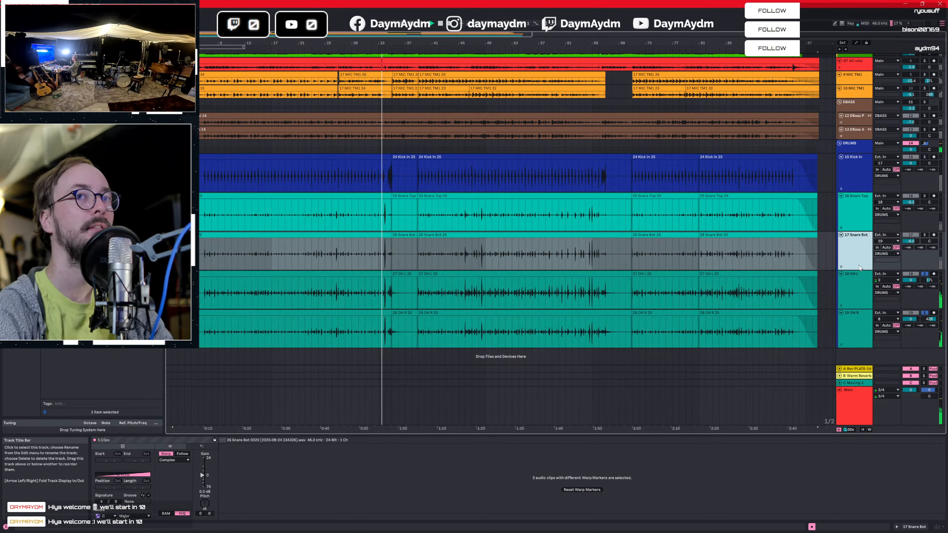
click(858, 317)
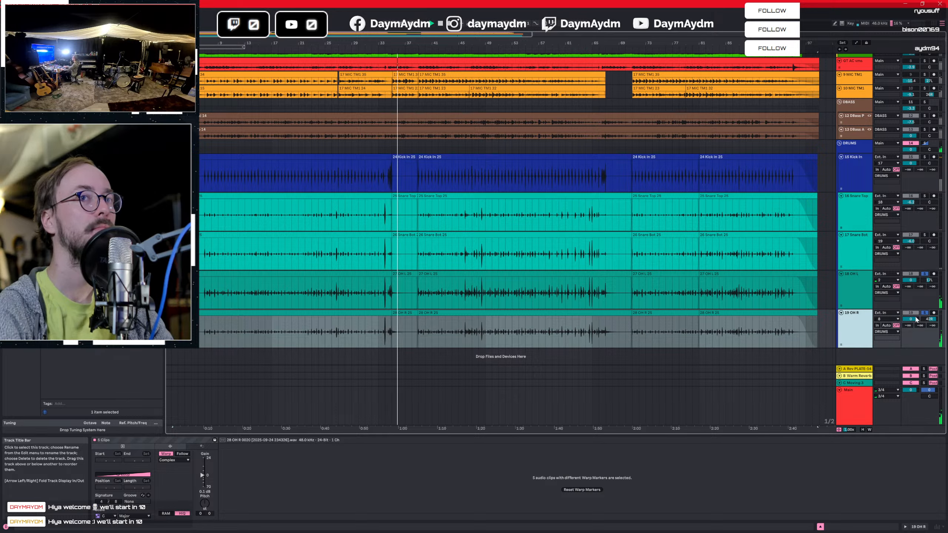
drag(923, 321, 923, 324)
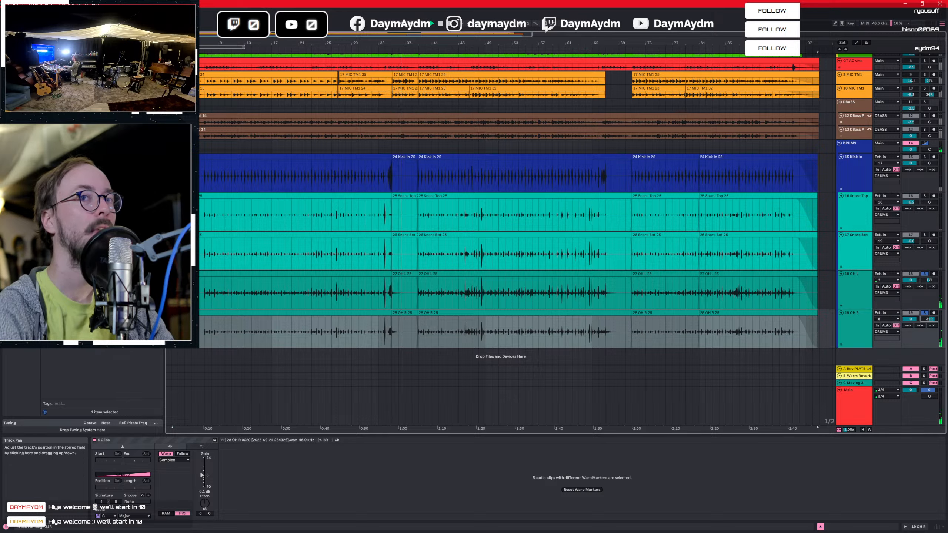
Group the OH L and OH R tracks inside the DRUMS group.
click(866, 326)
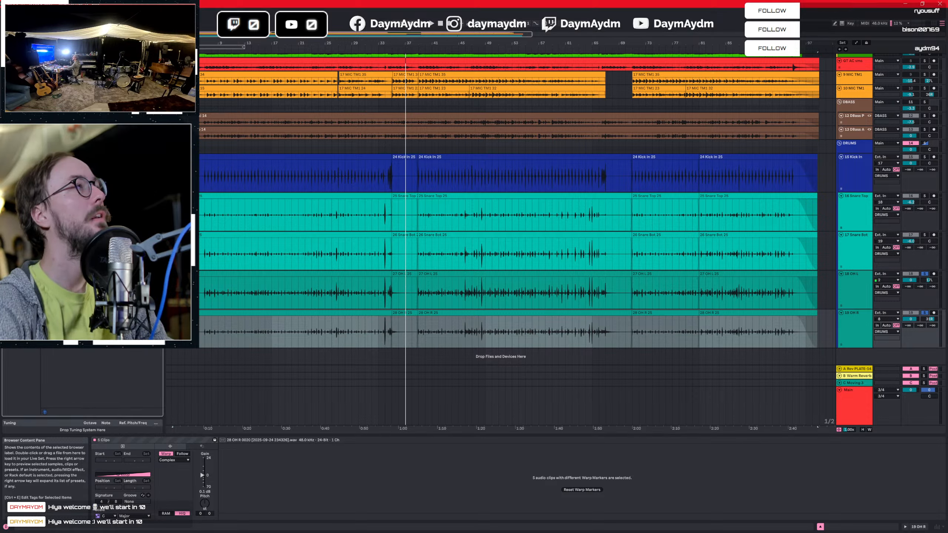
click(863, 295)
shift+click(851, 320)
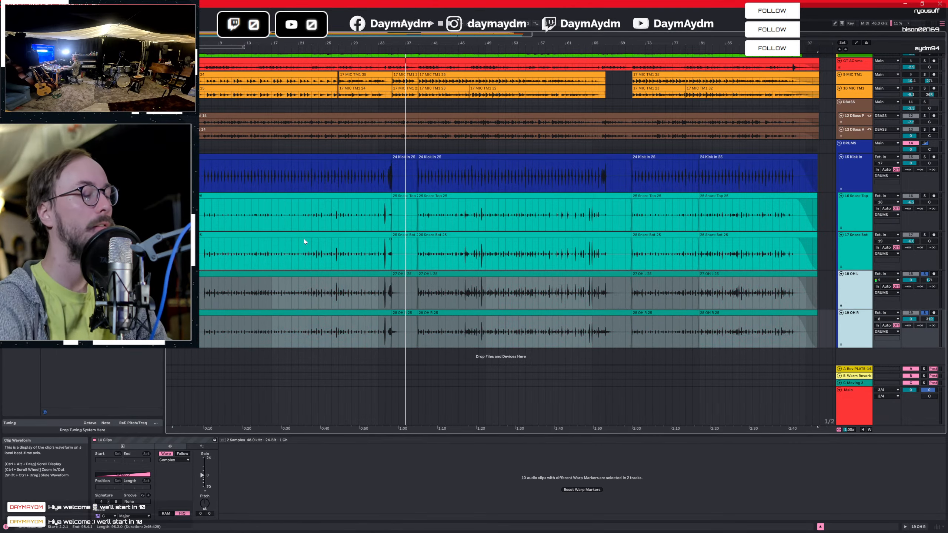
key(ctrl+g)
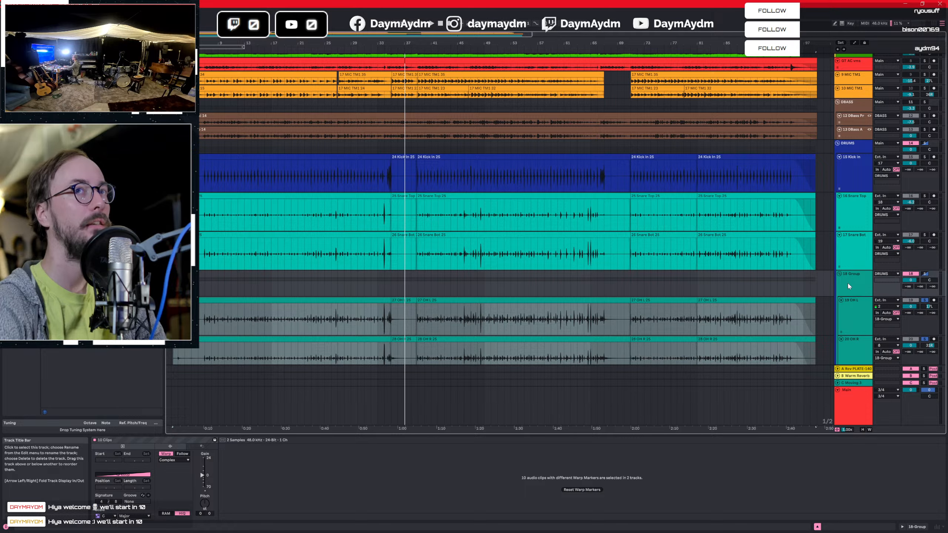
Reduce the track height of OH L and OH R, and of Kick In, Snare Top and Snare Bot.
click(848, 340)
drag(851, 336, 851, 322)
drag(852, 253, 851, 173)
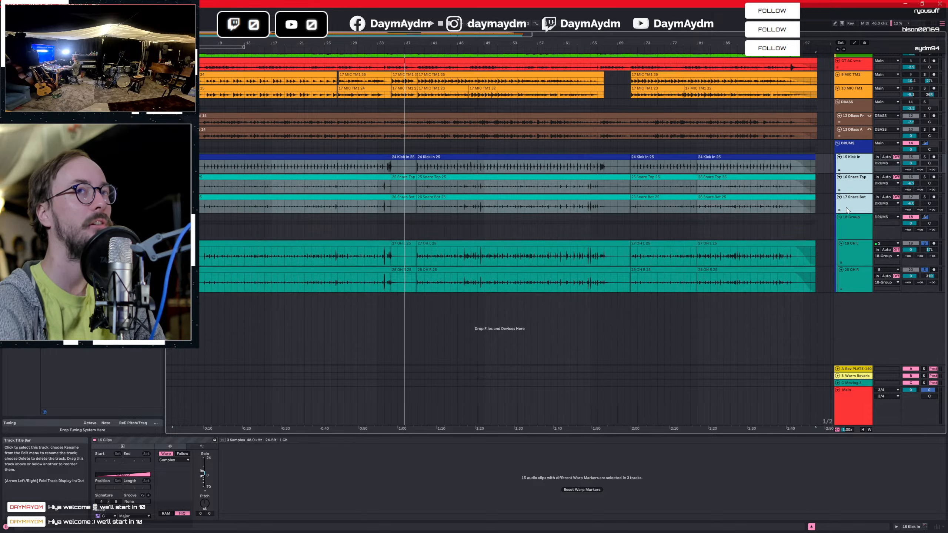
Add a Compressor to the new overhead group.
click(825, 228)
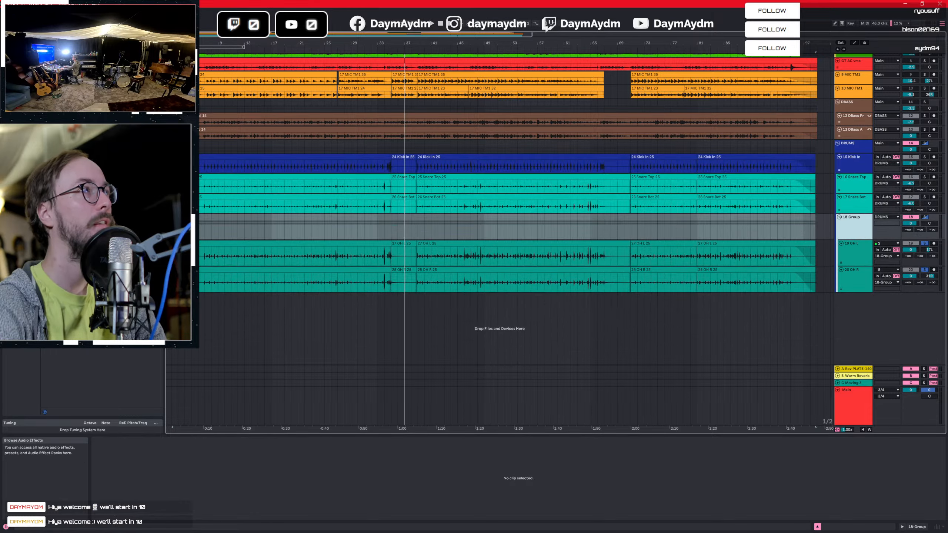
click(19, 150)
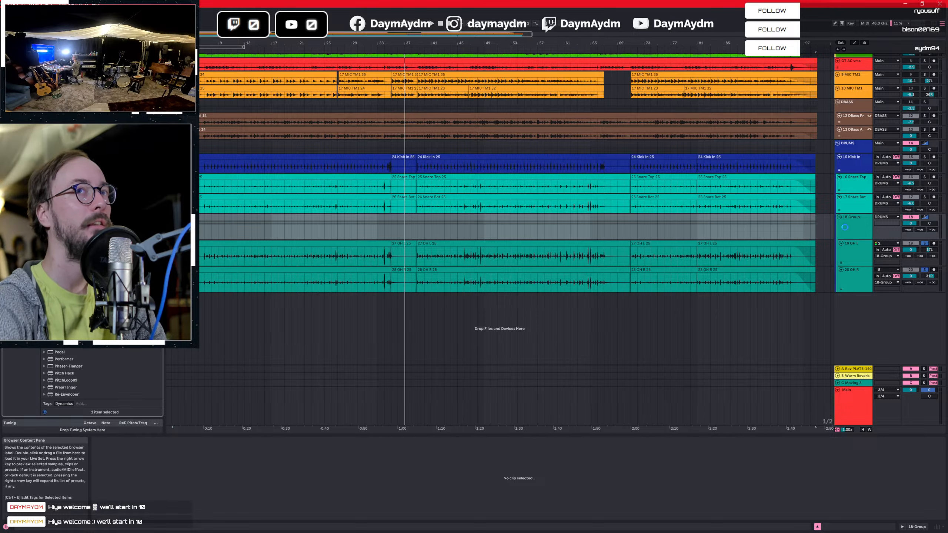
scroll(512, 368, up, 4)
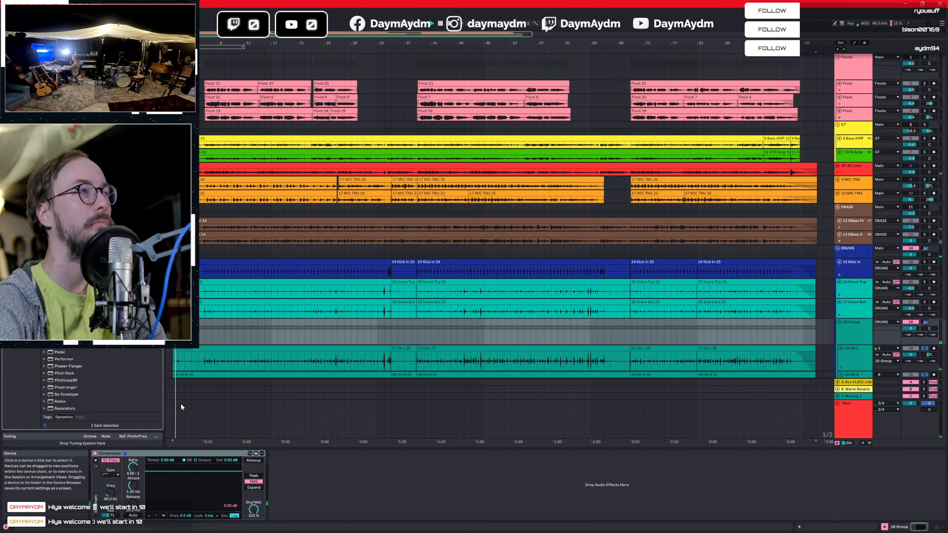
During playback, set the Compressor's threshold to -40.1 dB and attack to 34 ms, raise its output gain, and compare it with bypass.
click(202, 328)
key(space)
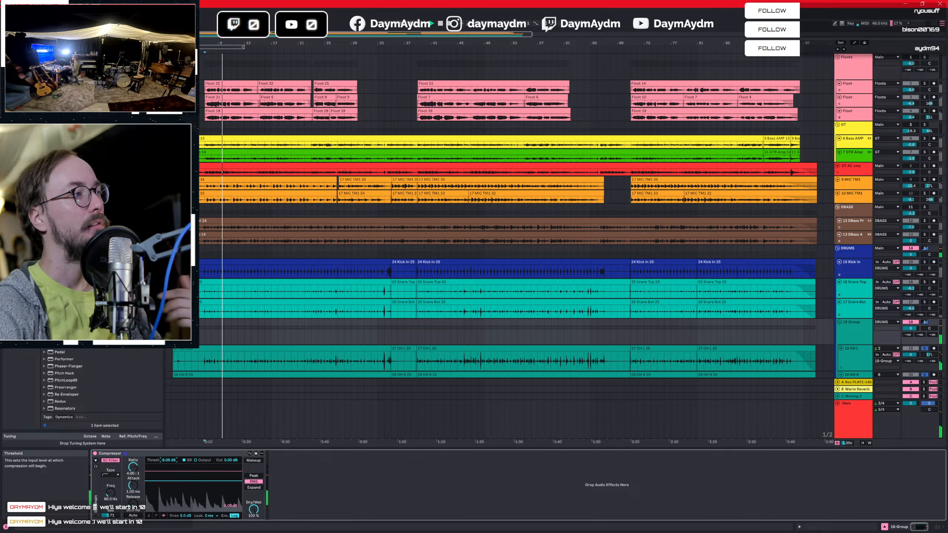
drag(161, 460, 133, 482)
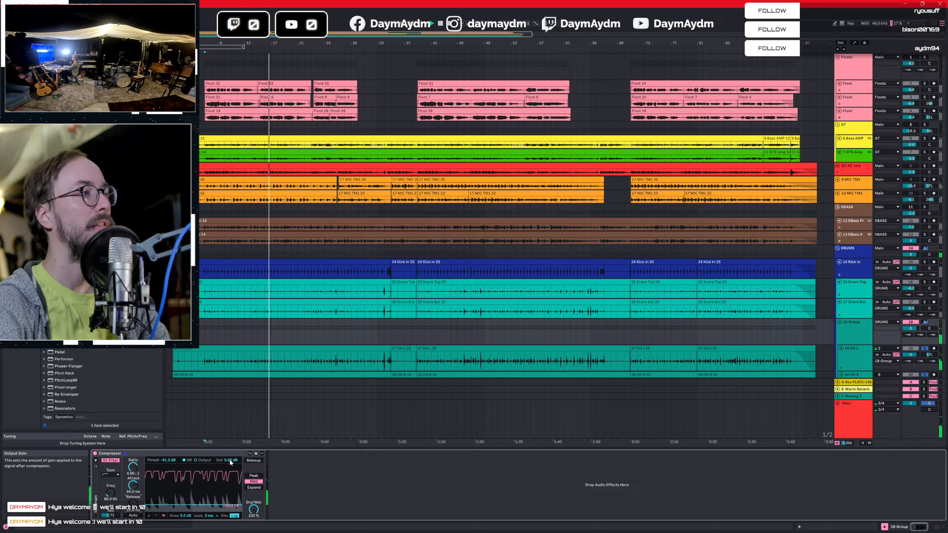
drag(173, 463, 172, 458)
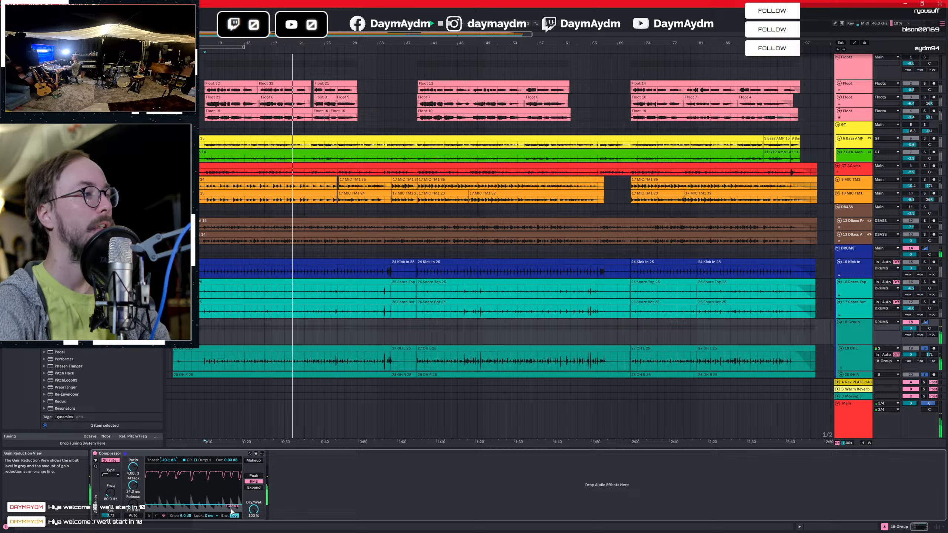
drag(230, 460, 229, 459)
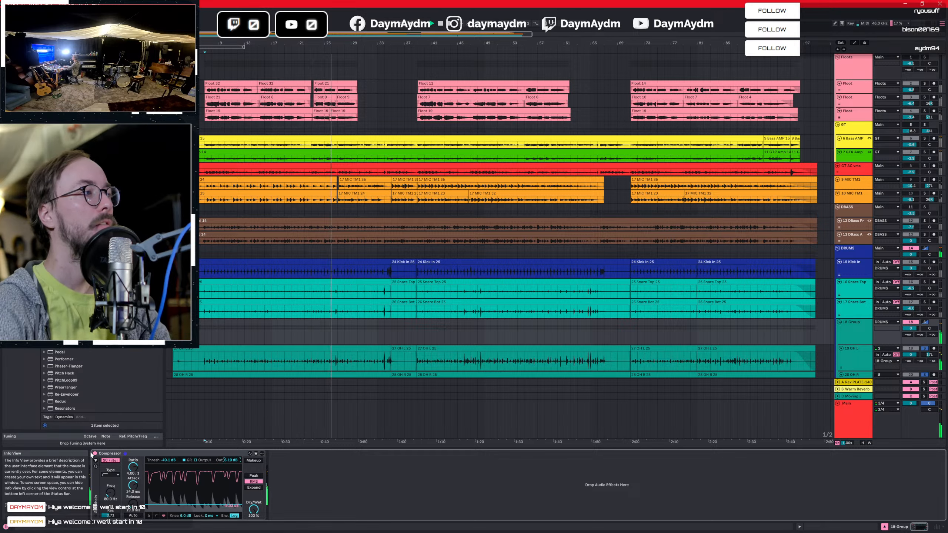
click(95, 454)
click(96, 454)
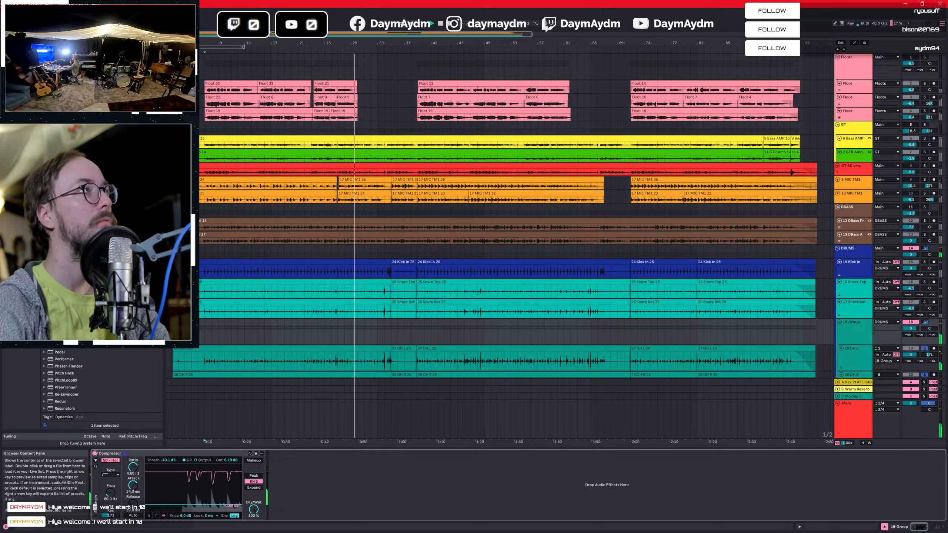
Find EQ Eight among the audio effects and add it after the Compressor on the overhead group.
scroll(101, 379, down, 4)
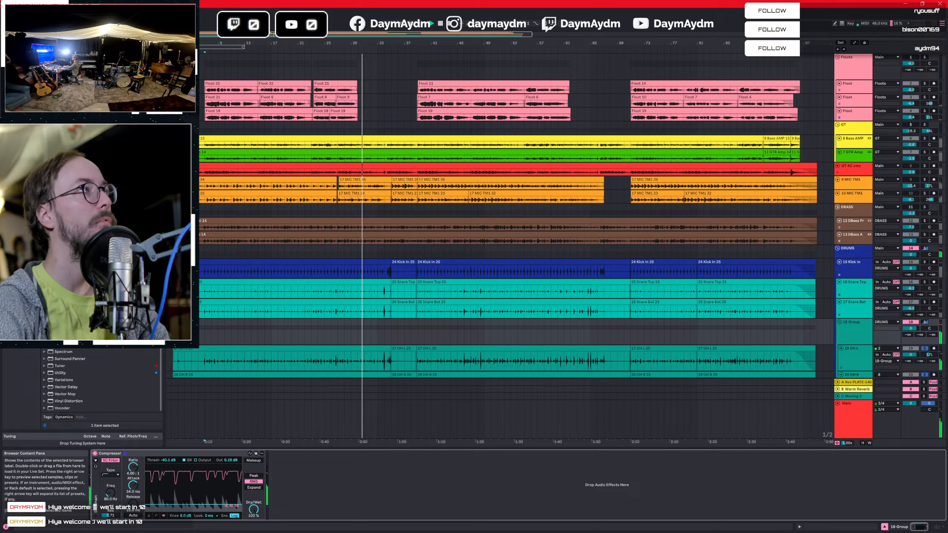
key(Up)
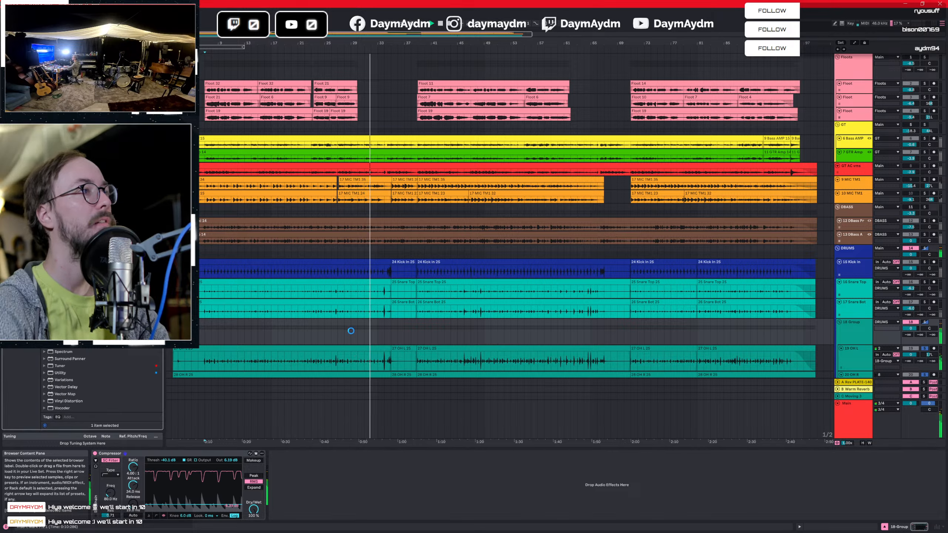
key(Return)
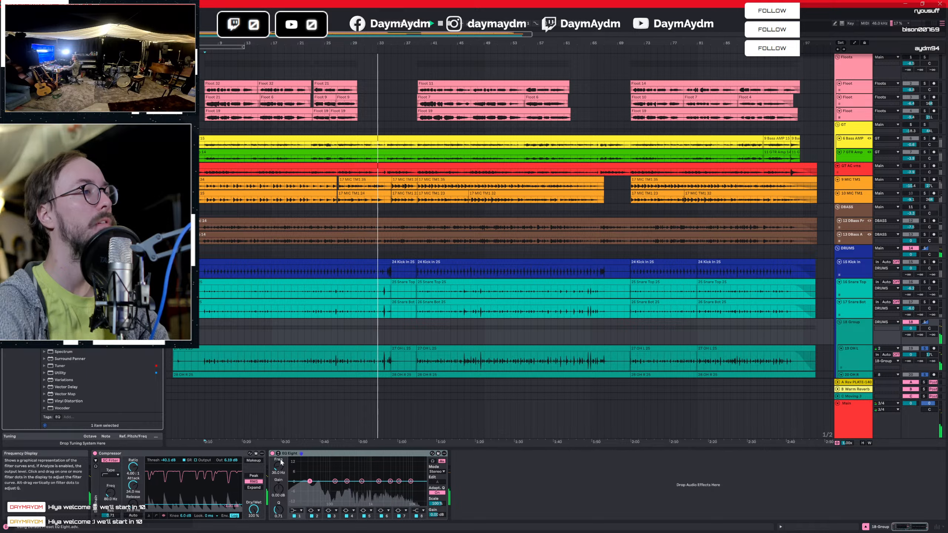
Change EQ Eight's first band to a low-cut filter and move its cutoff to about 89 Hz.
click(310, 482)
drag(309, 481, 310, 482)
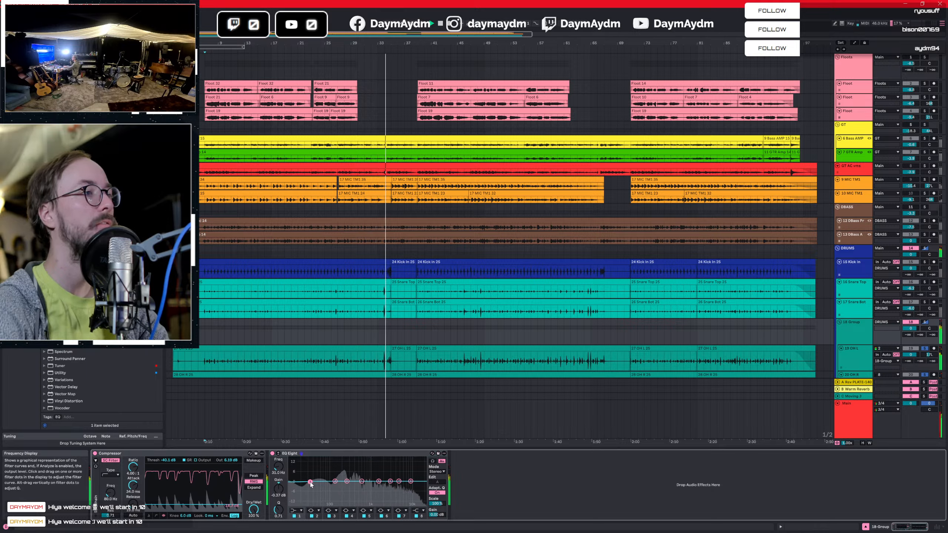
click(296, 510)
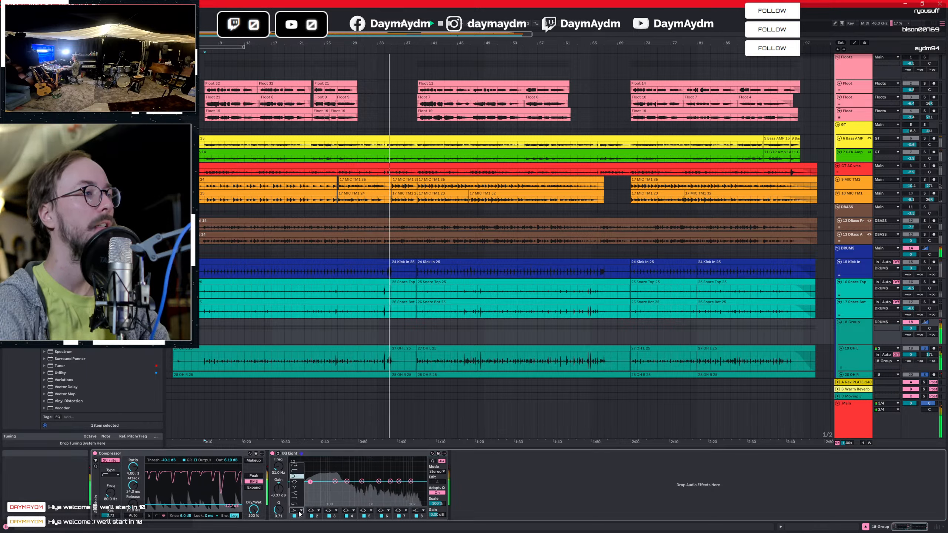
click(298, 471)
drag(310, 482, 325, 492)
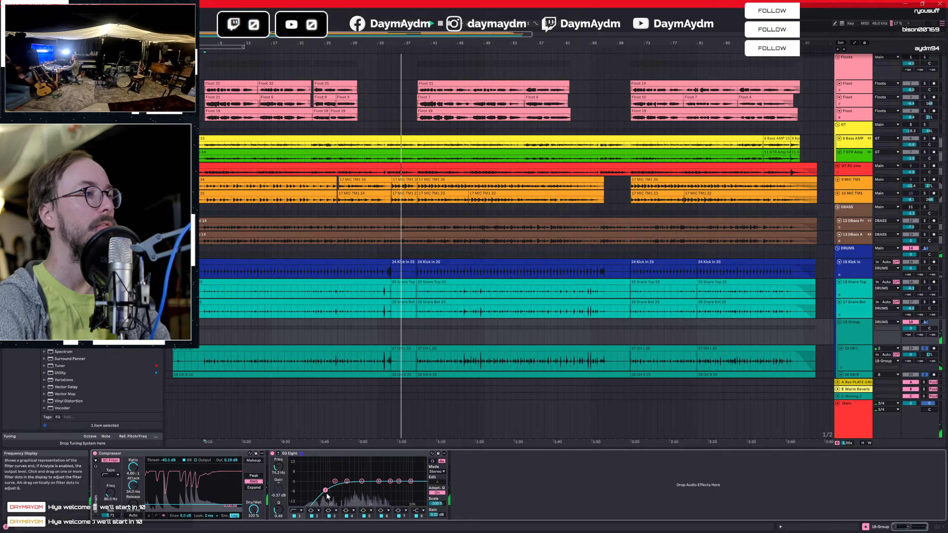
Play from around bar 41 and pull a middle EQ Eight band down about 6 dB near 660 Hz.
click(431, 357)
key(space)
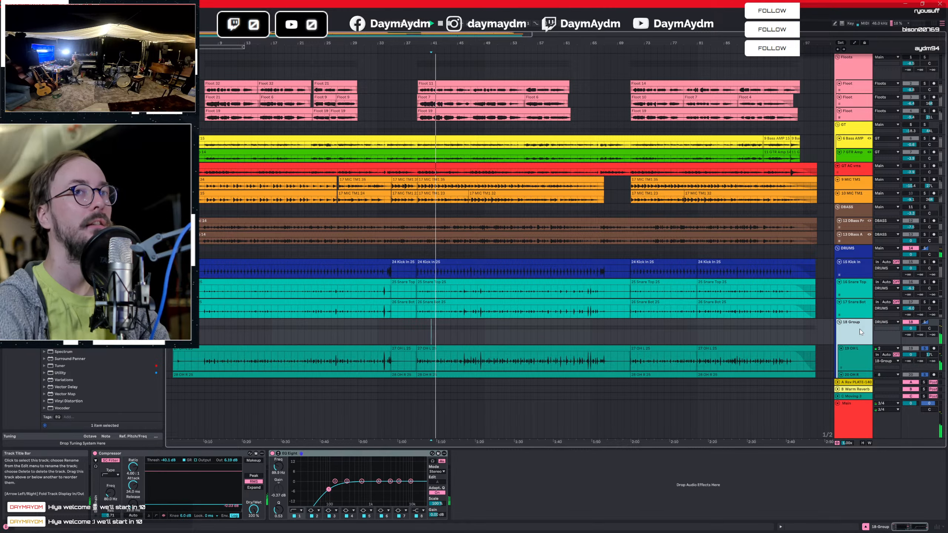
drag(378, 481, 362, 490)
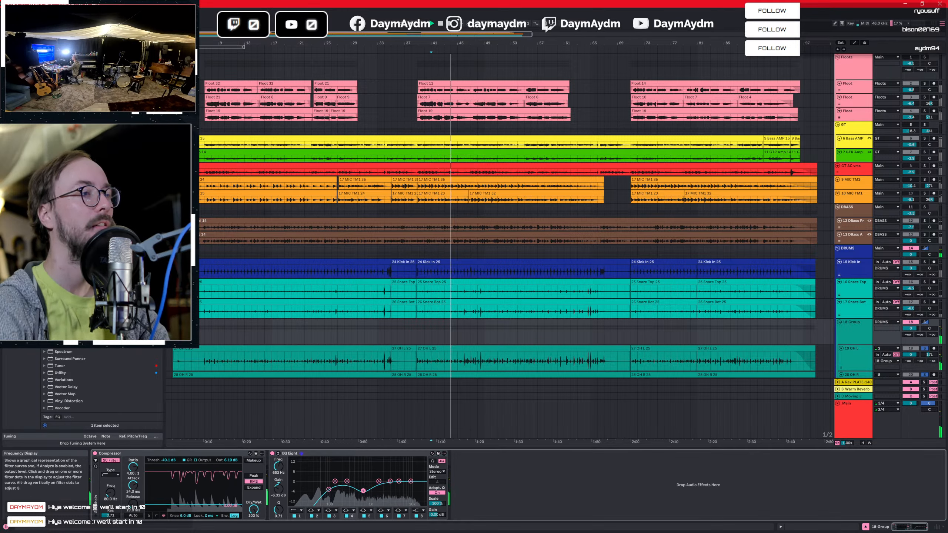
drag(361, 490, 363, 490)
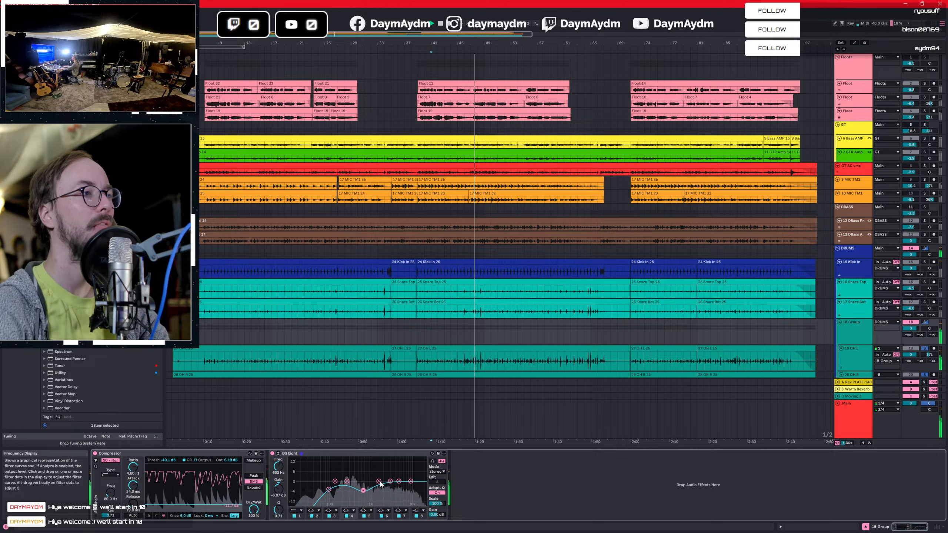
Shape the overhead group's EQ Eight with a cut of about 2.8 dB near 3 kHz and a boost of about 4.6 dB near 10 kHz.
drag(379, 482, 399, 479)
scroll(376, 393, down, 2)
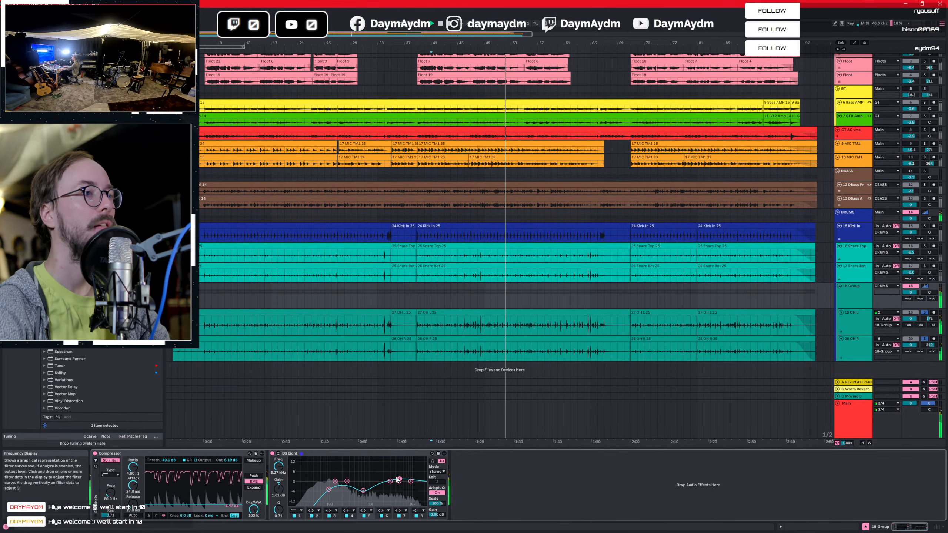
drag(400, 480, 391, 485)
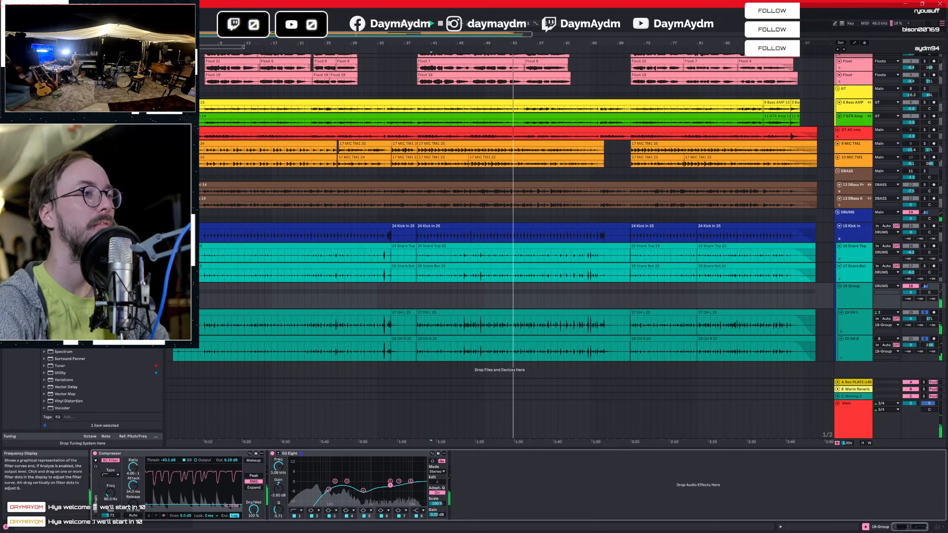
click(411, 482)
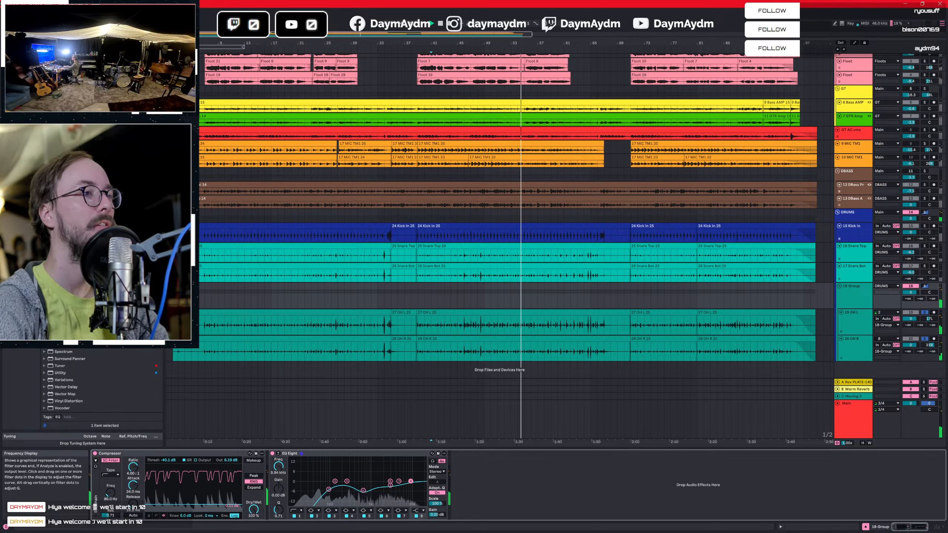
mouse_move(411, 481)
mouse_down()
mouse_move(403, 472)
mouse_move(415, 487)
mouse_move(412, 474)
mouse_up()
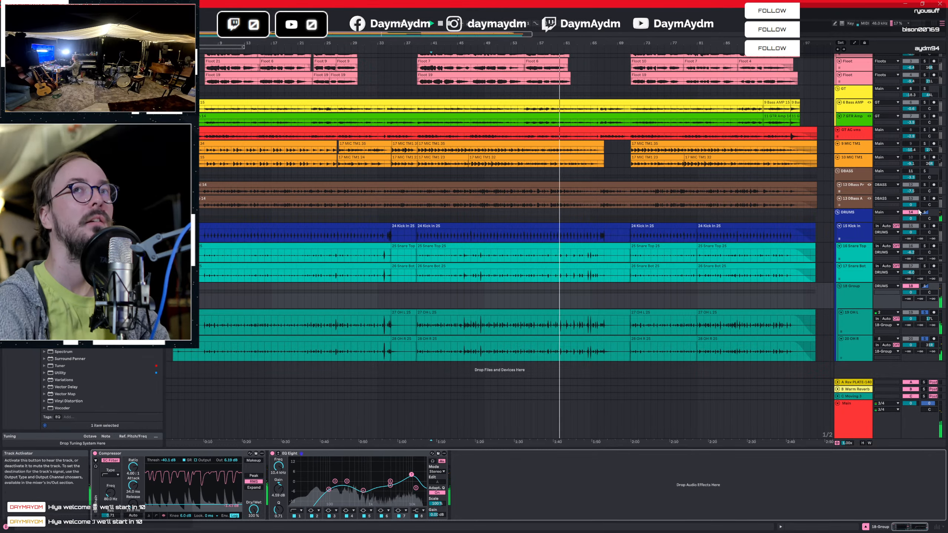
Check the full mix, solo the overhead group again, and deepen its EQ Eight cut to about -4.1 dB near 2.9 kHz.
click(926, 212)
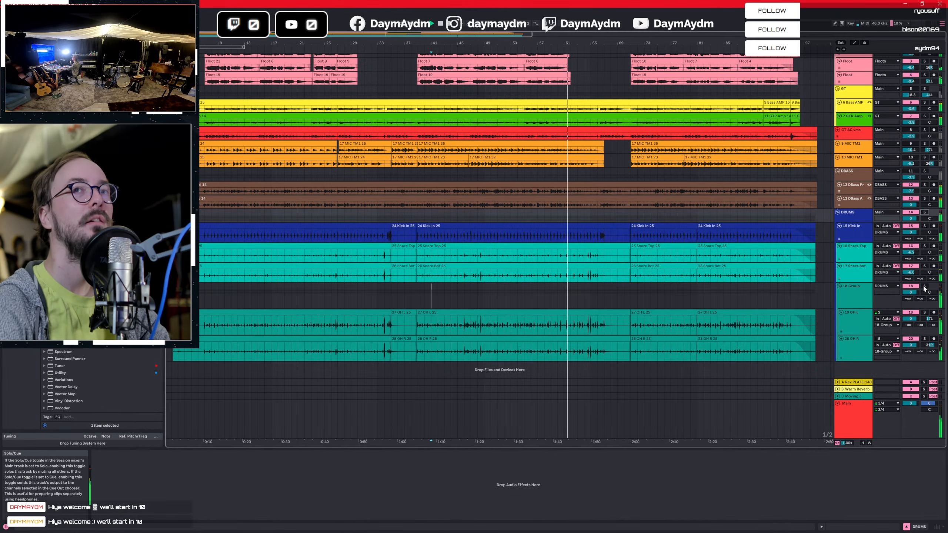
click(925, 287)
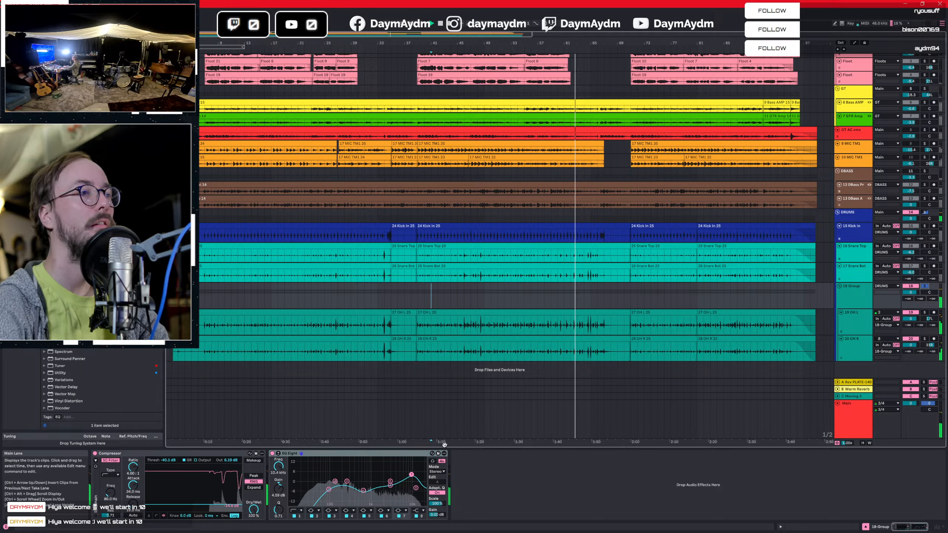
click(390, 485)
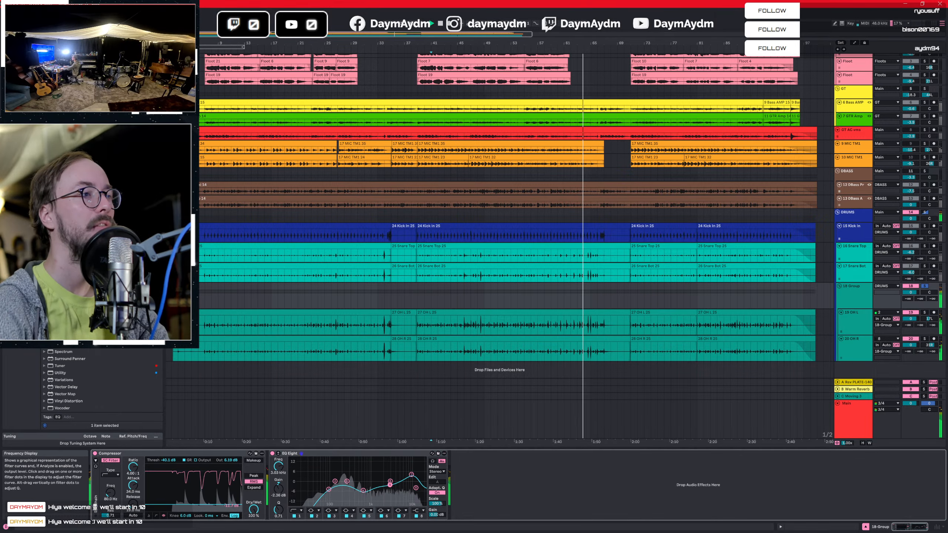
drag(390, 485, 389, 488)
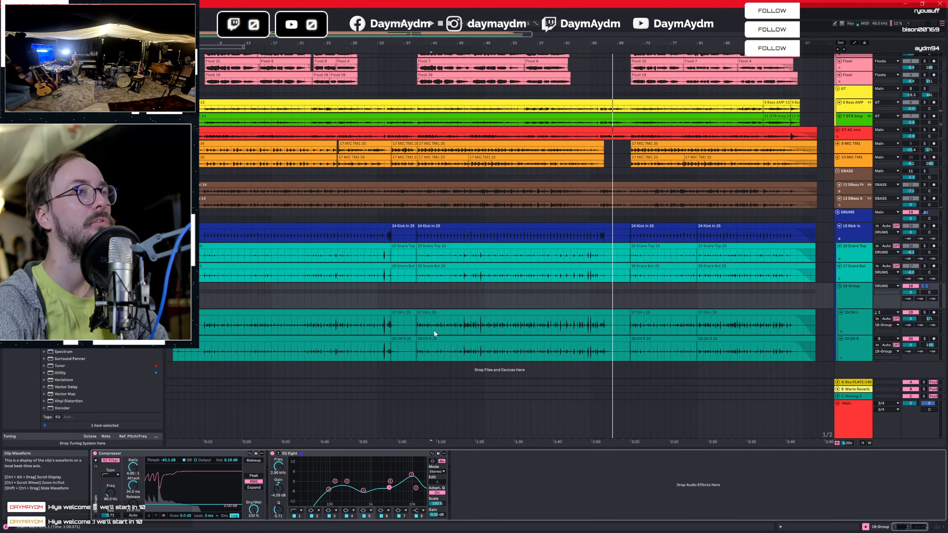
Loop the overhead section from bar 39 to bar 68 and play it.
drag(422, 323, 609, 324)
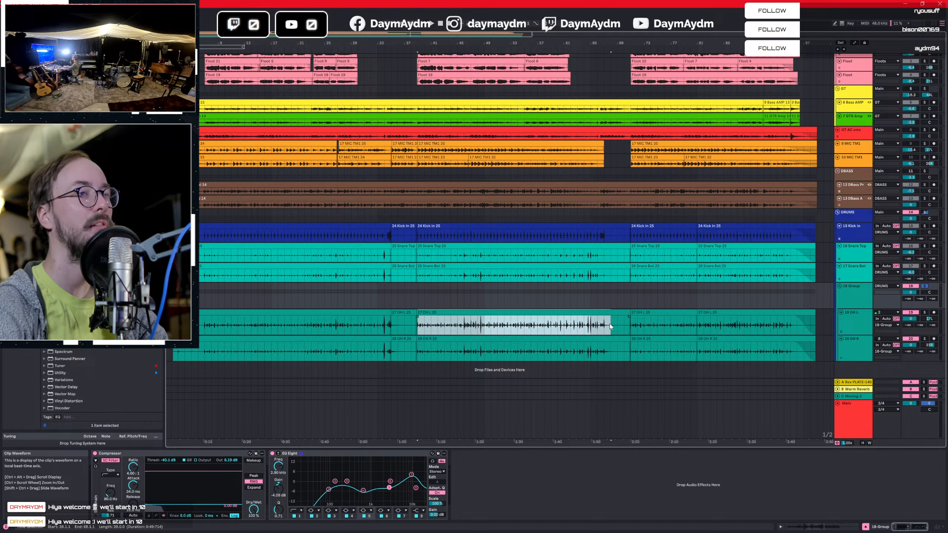
key(ctrl+l)
key(space)
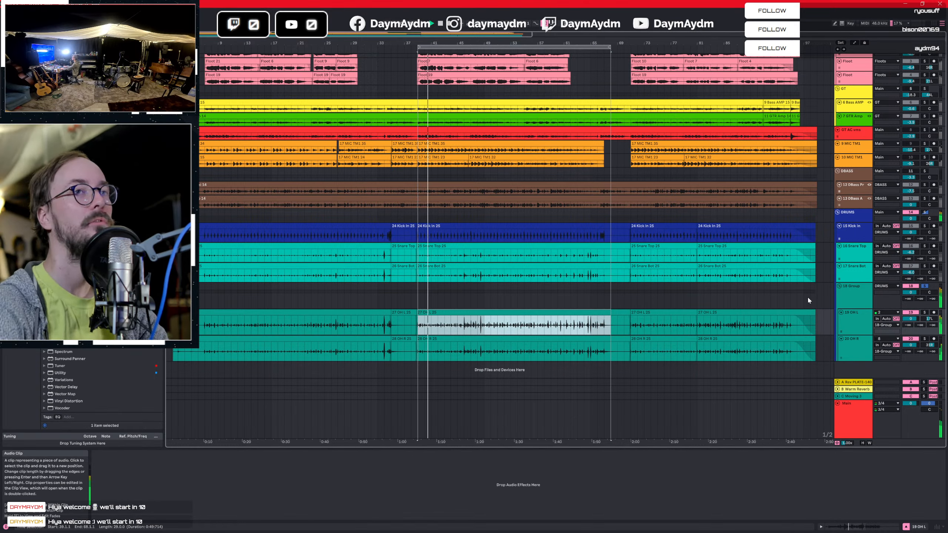
Check the device chains of the OH L and OH R tracks and return to the overhead group's effects.
click(860, 325)
click(858, 302)
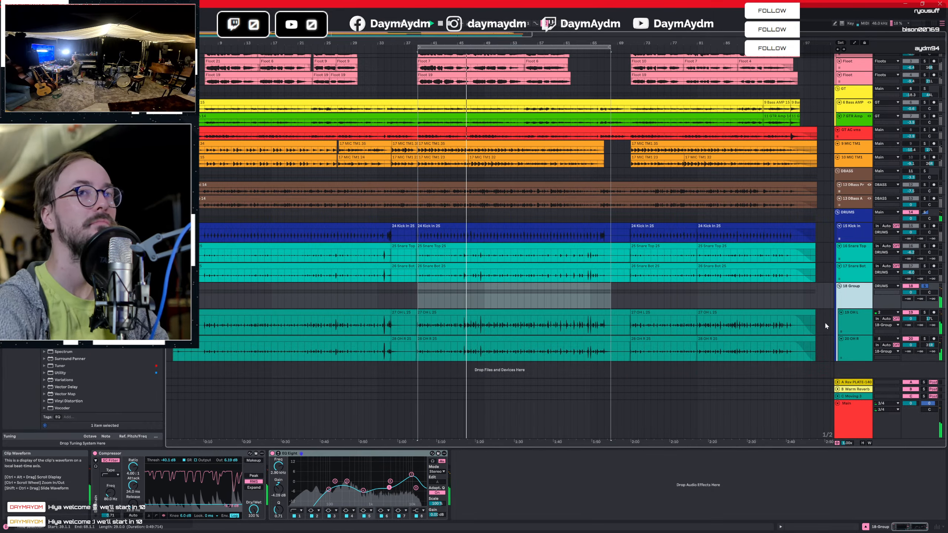
click(861, 321)
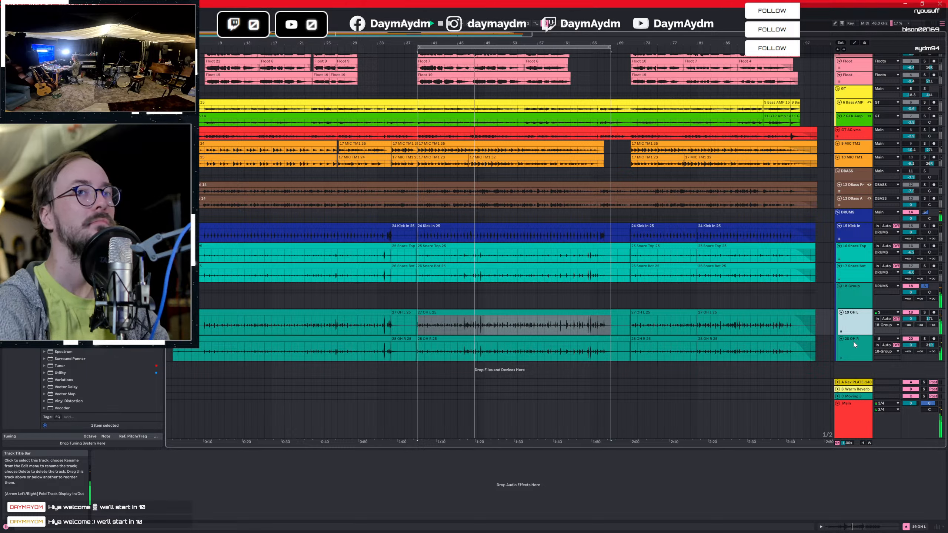
click(853, 343)
click(860, 325)
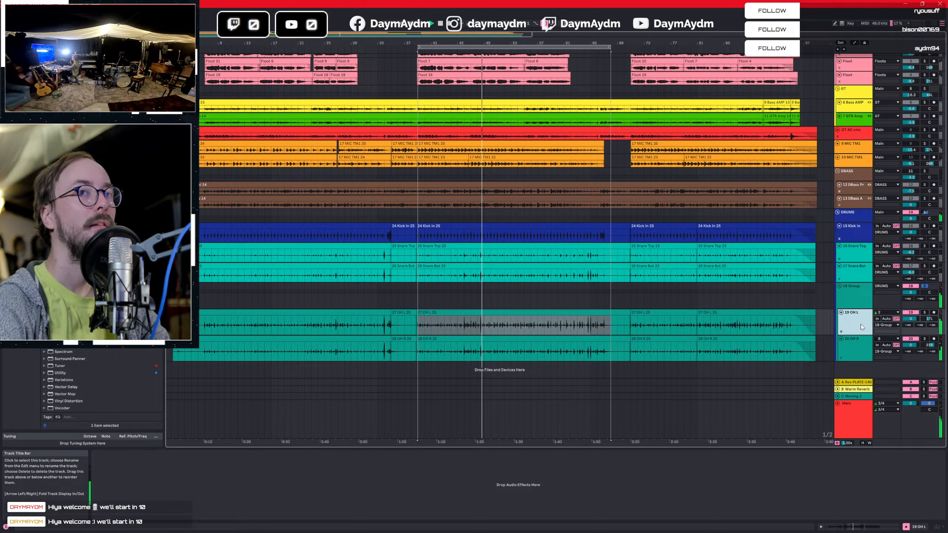
double_click(860, 324)
click(856, 297)
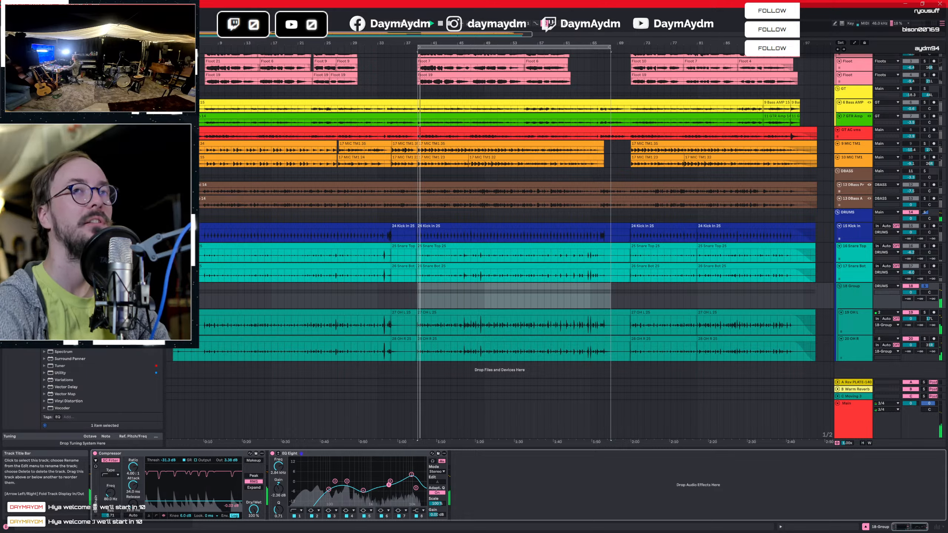
Solo the Kick In track to hear it with the overheads, select it, and stop playback.
click(924, 226)
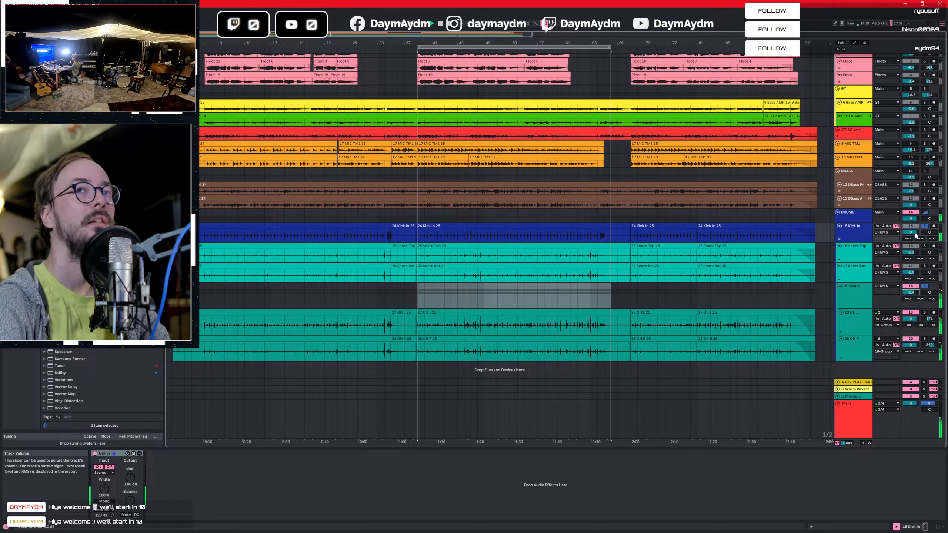
click(854, 232)
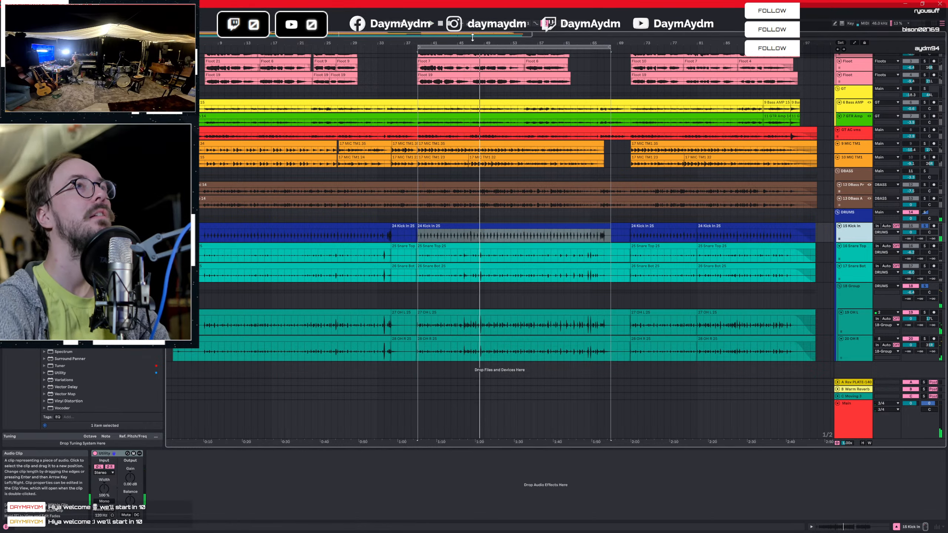
key(space)
Select all Kick In clips and shift them slightly later to line up with the overhead transient at bar 47.
drag(472, 43, 472, 148)
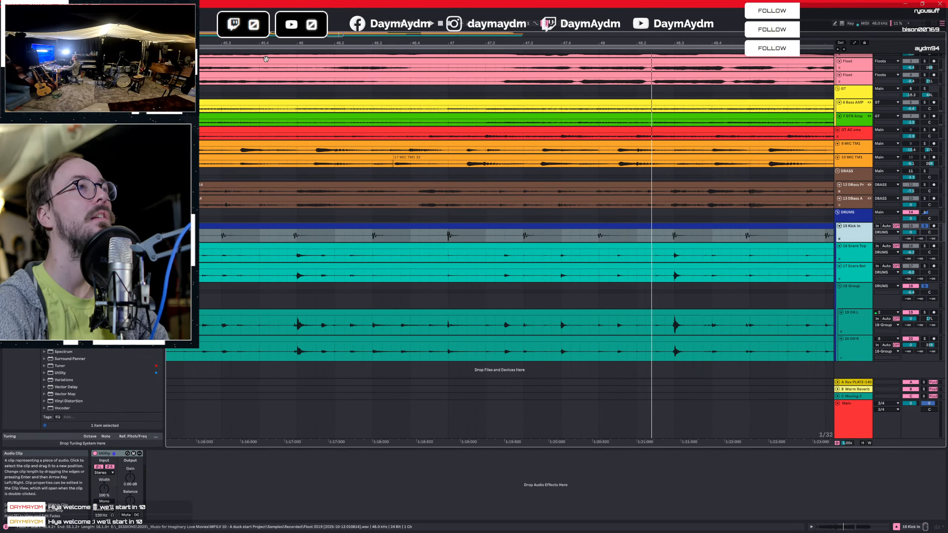
mouse_move(299, 43)
mouse_down()
mouse_move(299, 149)
mouse_move(389, 159)
mouse_move(390, 186)
mouse_move(417, 187)
mouse_move(440, 75)
mouse_move(313, 42)
mouse_up()
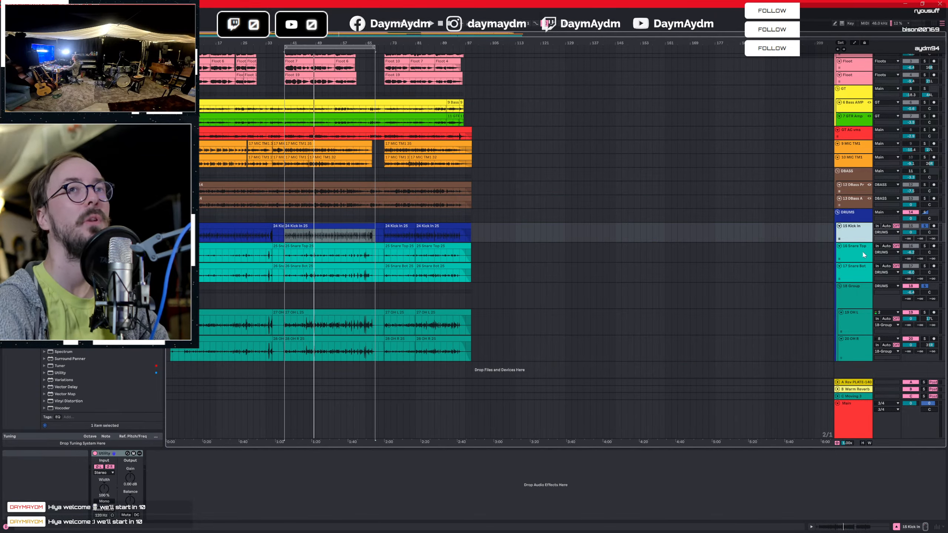
click(432, 227)
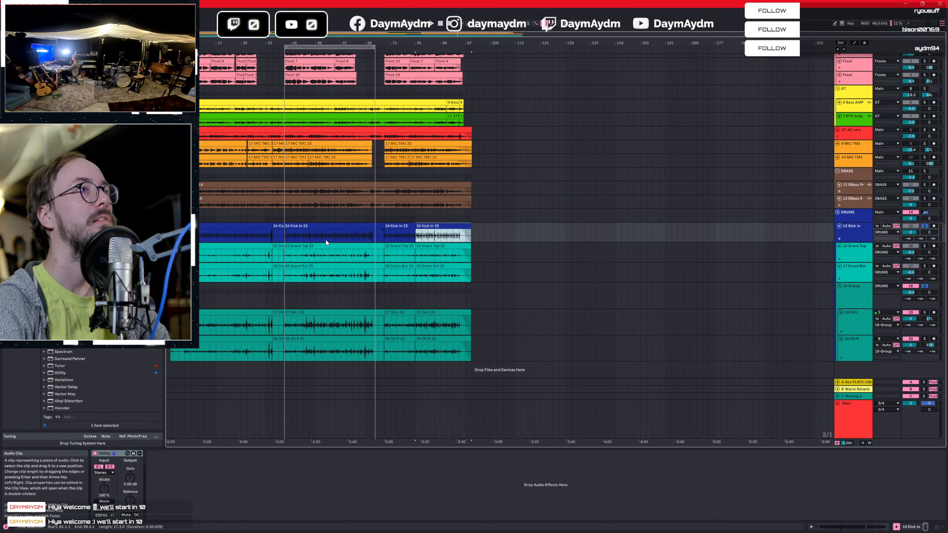
shift+click(228, 226)
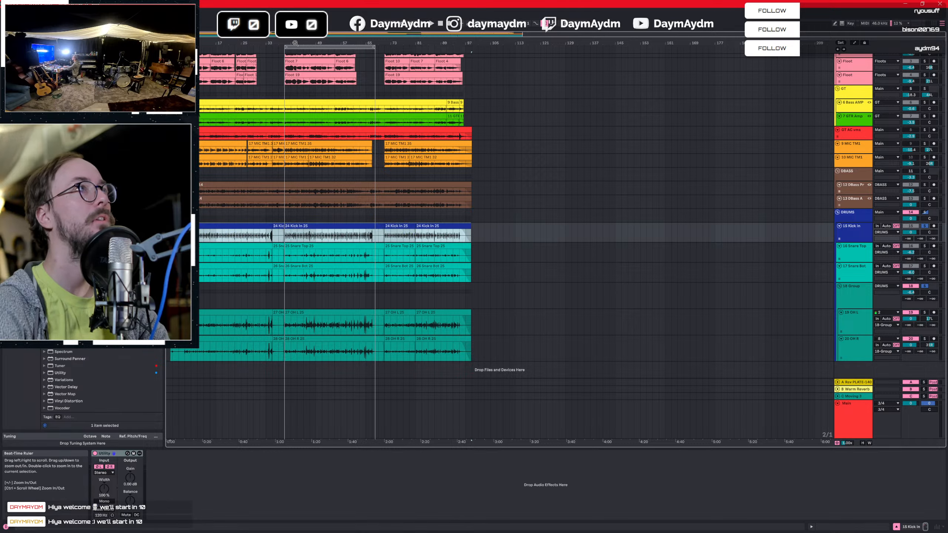
drag(295, 43, 295, 75)
drag(302, 43, 332, 93)
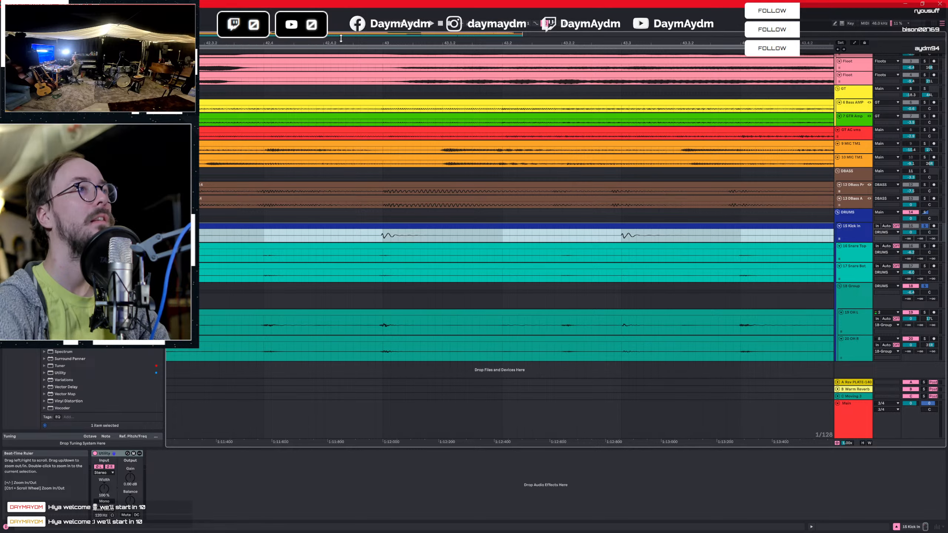
mouse_move(374, 43)
mouse_down()
mouse_move(374, 75)
mouse_move(359, 49)
mouse_up()
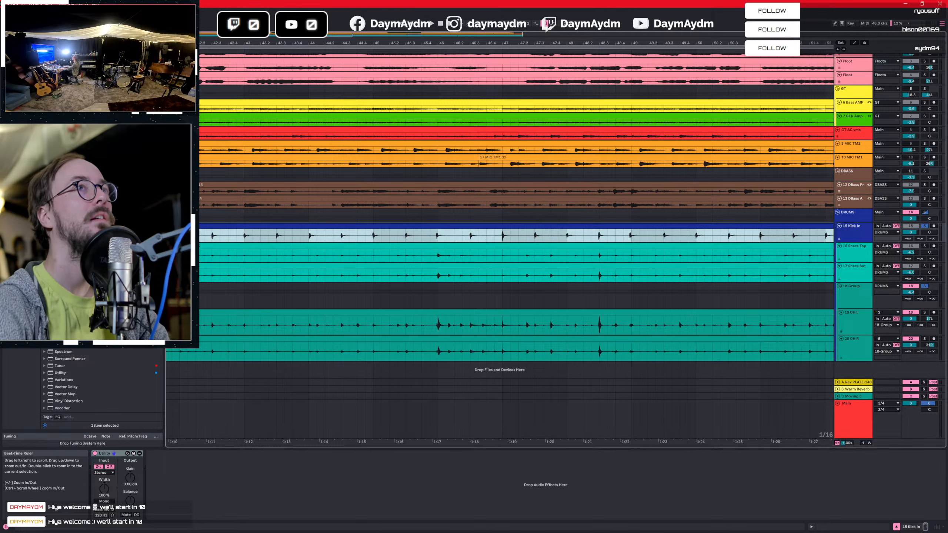
drag(583, 43, 418, 43)
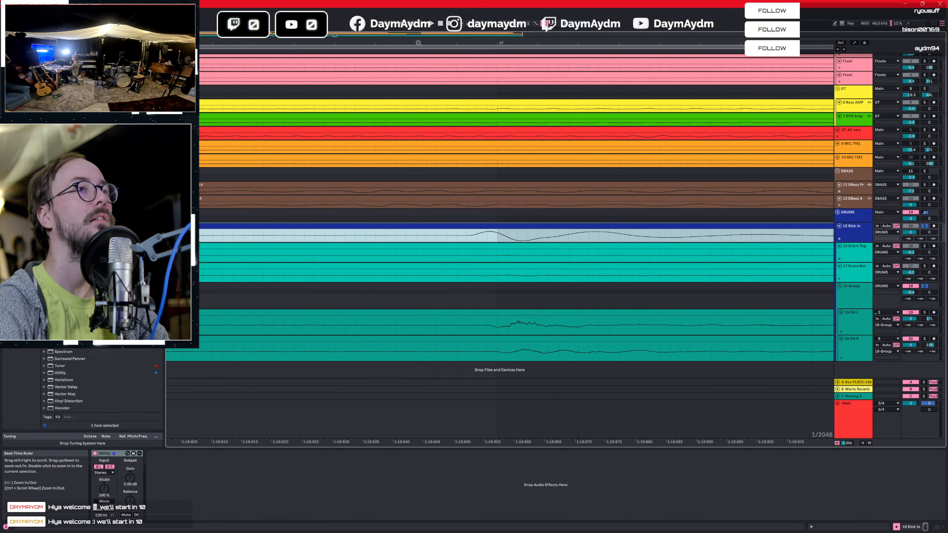
drag(486, 225, 501, 226)
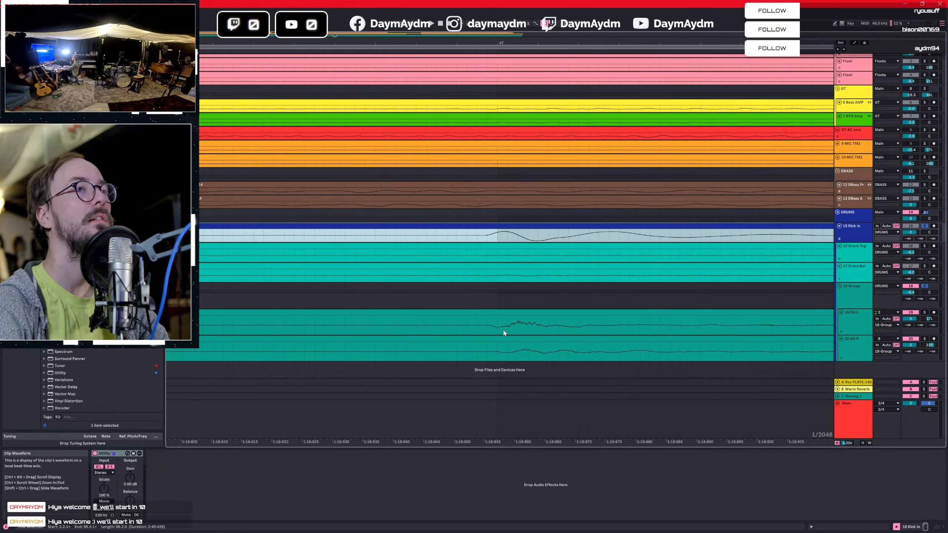
Move the clip selection between Kick In and the overhead tracks to compare their transients at bar 47.
key(Down)
key(Down)
key(Down)
key(Down)
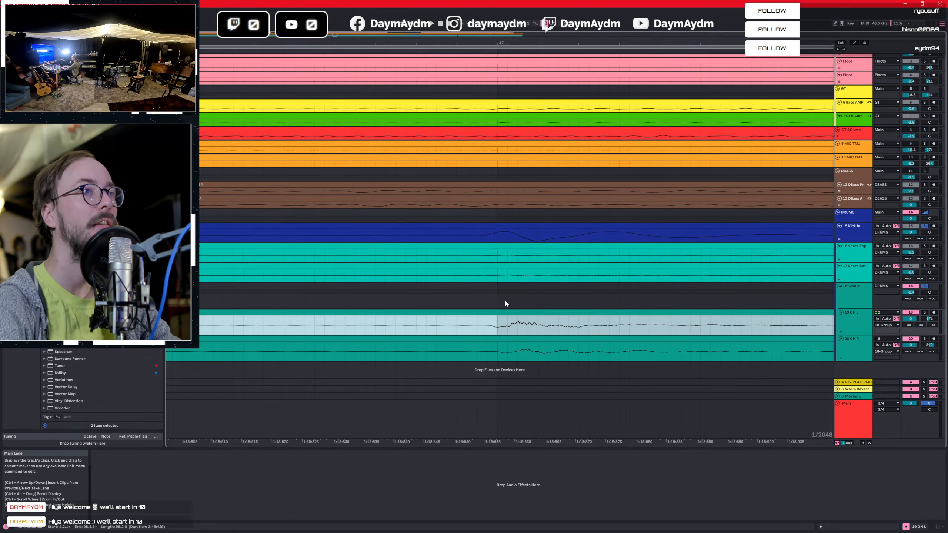
click(499, 315)
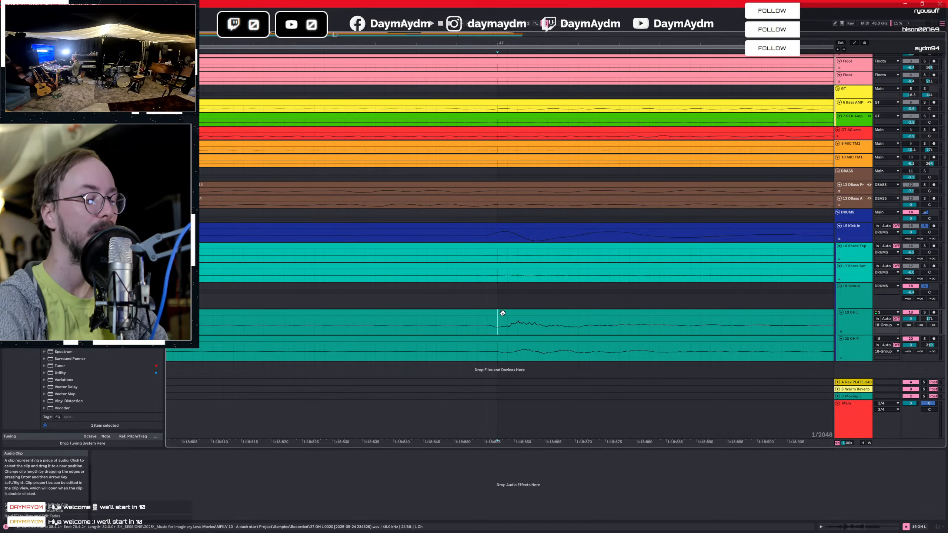
key(Up)
key(Up)
key(Up)
key(Up)
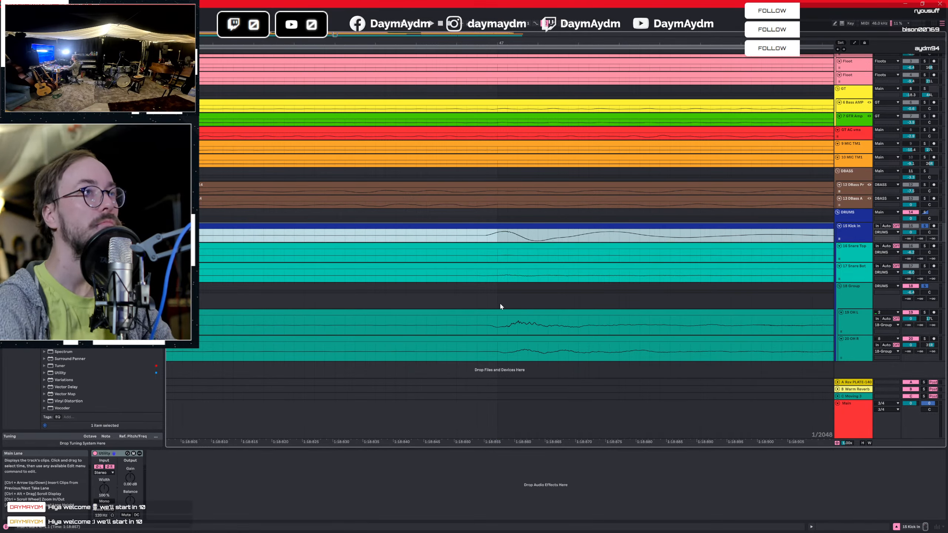
key(Down)
key(Down)
key(Down)
key(Down)
key(Down)
key(Down)
key(Up)
key(Up)
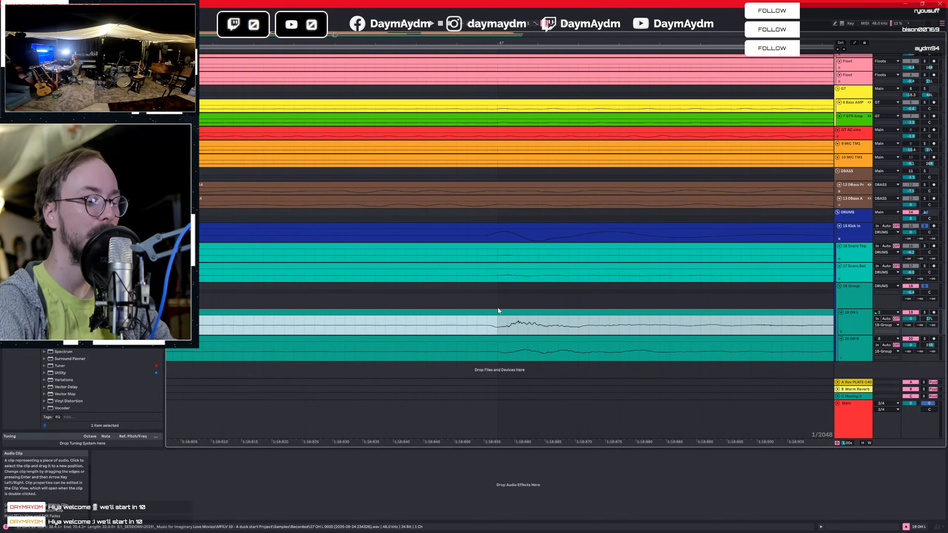
Select the OH R clips and nudge them slightly earlier to line up with OH L at bar 47.
key(Down)
click(501, 341)
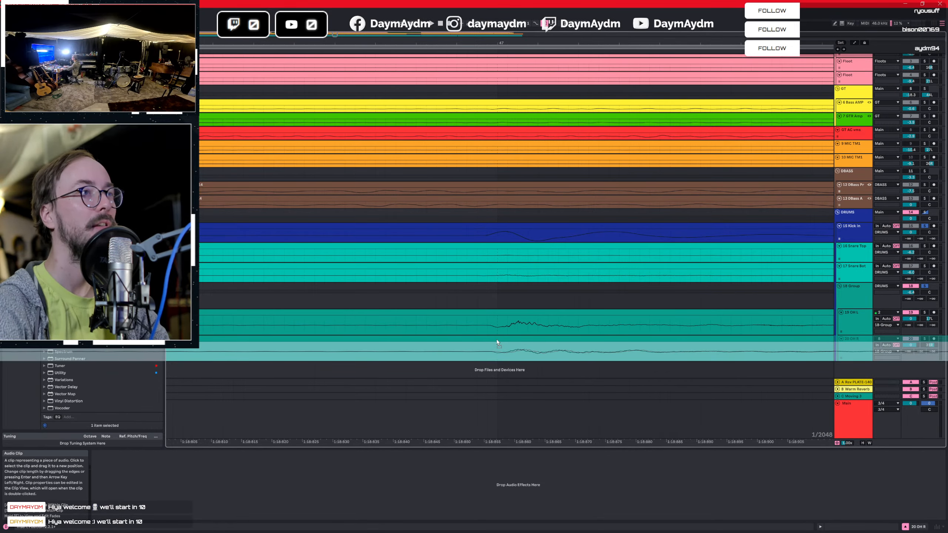
shift+click(496, 342)
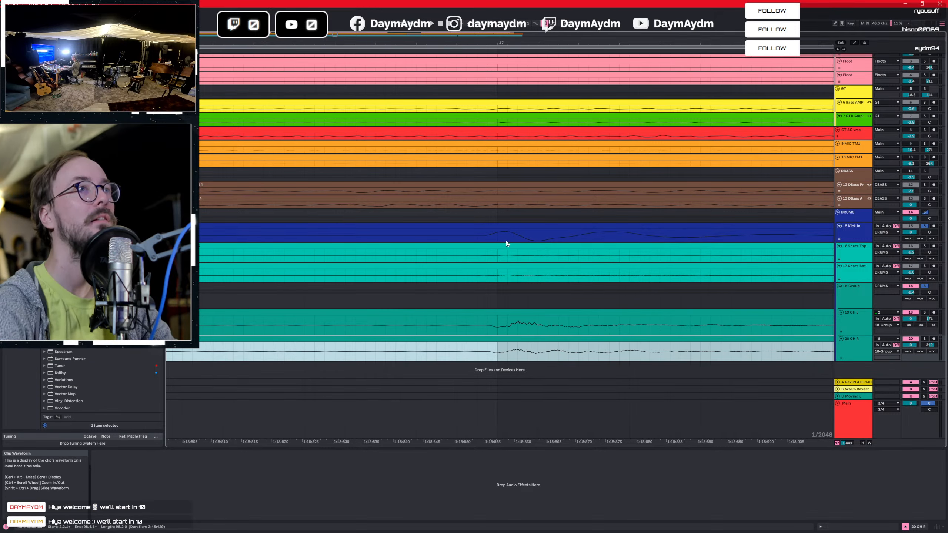
Shift the Snare Top clips slightly later to line up with the overhead transient at bar 34.
click(856, 237)
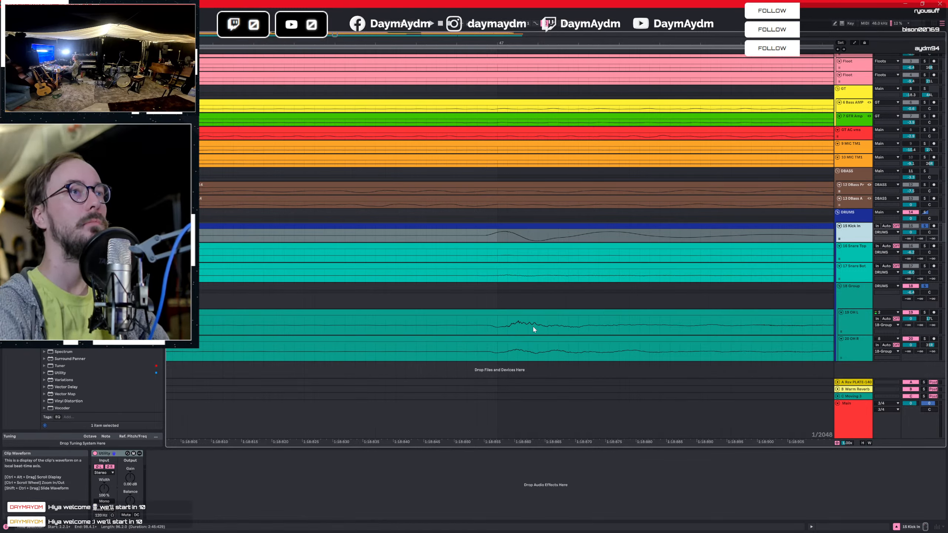
key(Down)
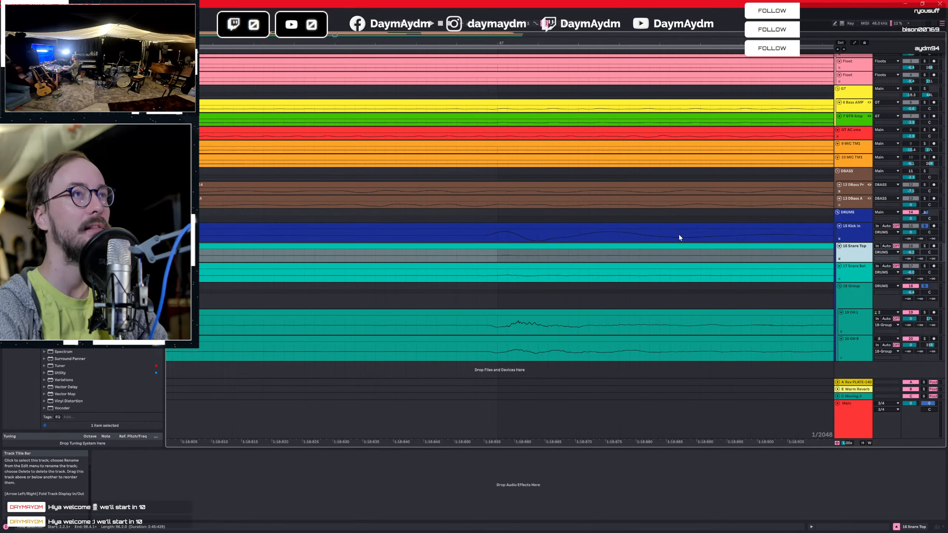
drag(498, 43, 427, 43)
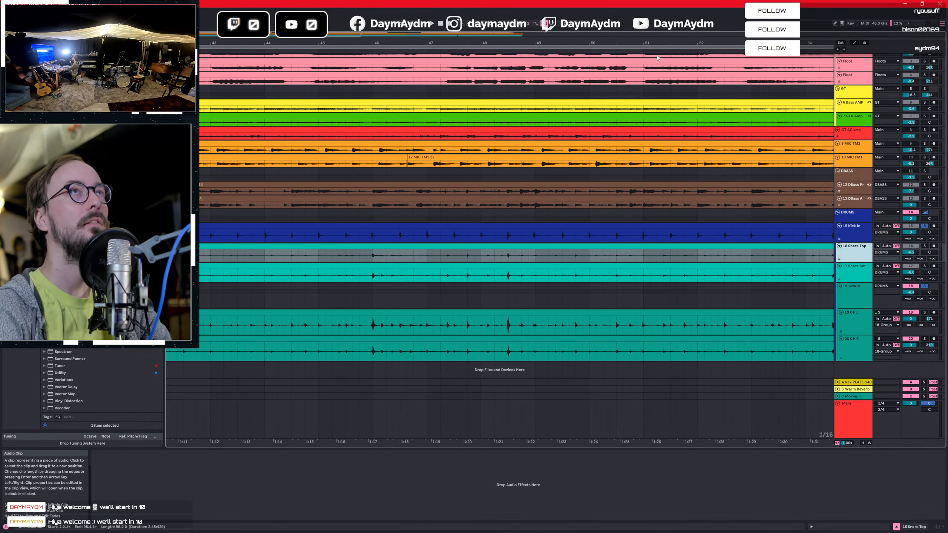
drag(663, 45, 663, 26)
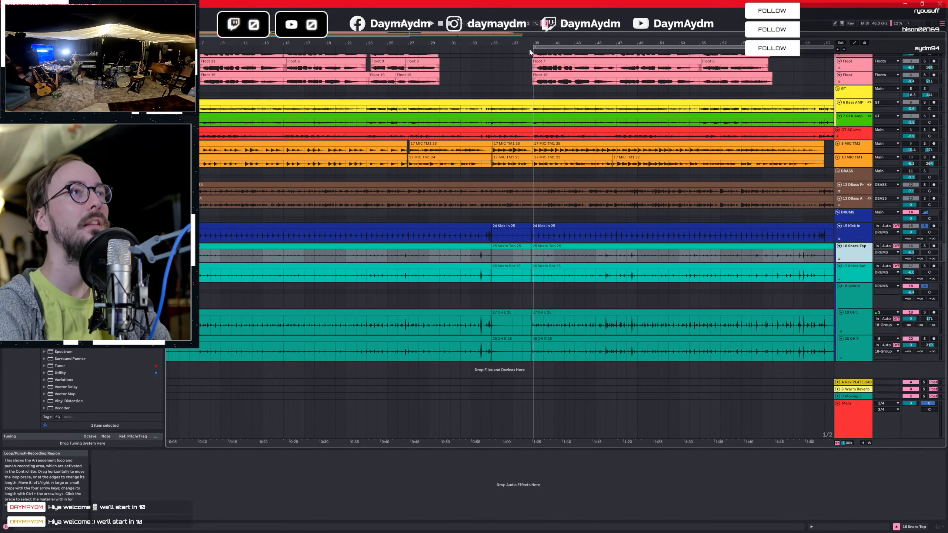
drag(481, 37, 533, 40)
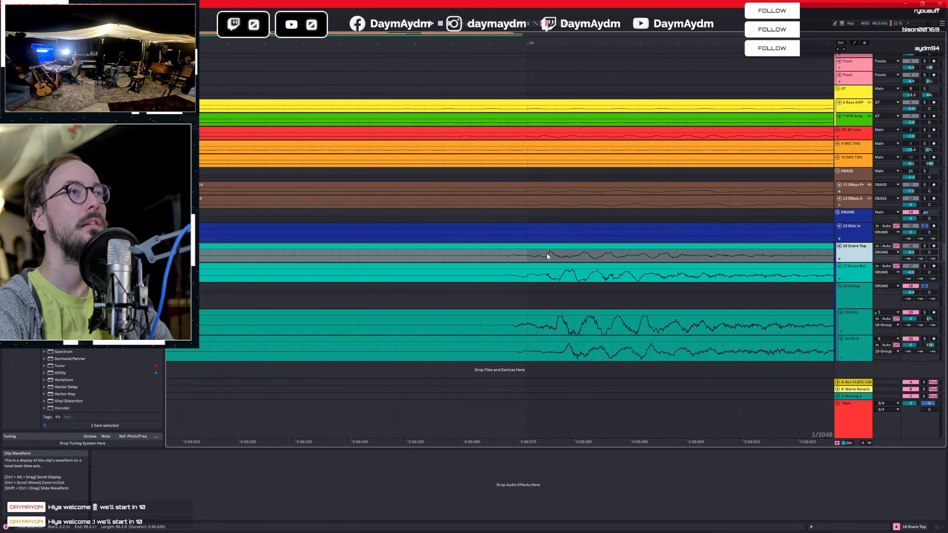
click(517, 245)
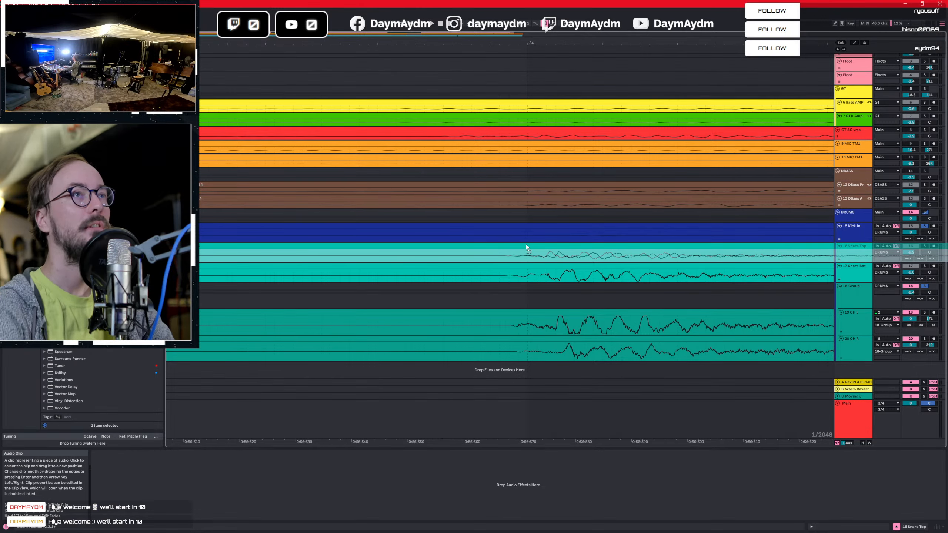
click(525, 244)
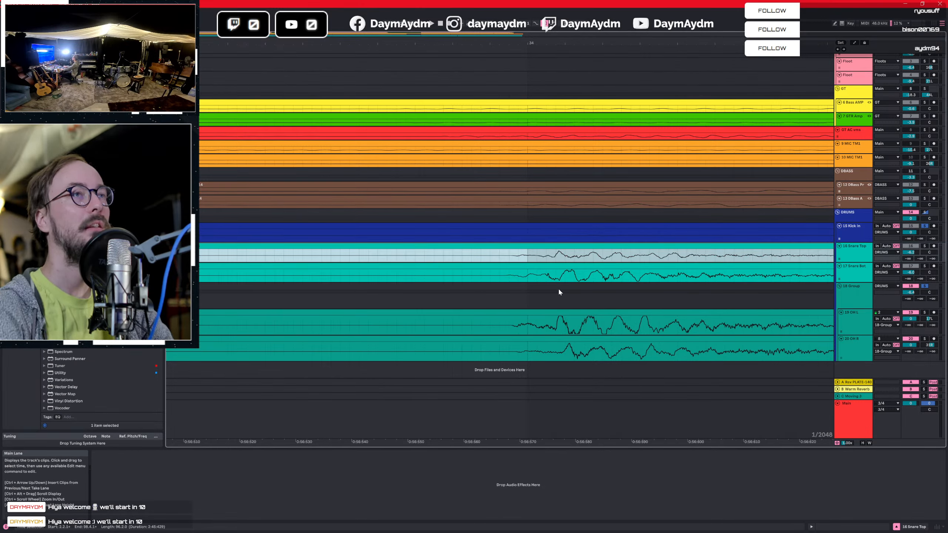
Shift the Snare Bot clips slightly later to line up with Snare Top at bar 34.
click(521, 267)
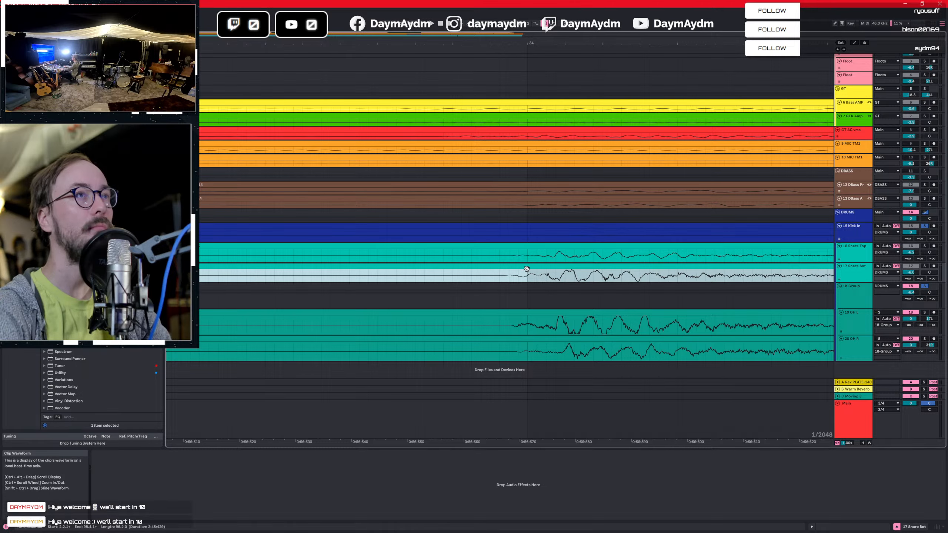
drag(526, 268, 534, 267)
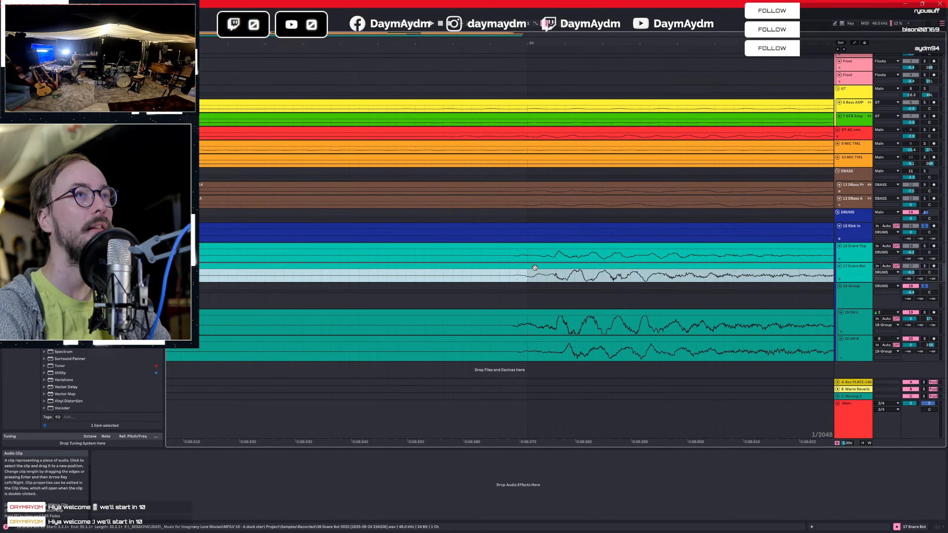
click(856, 270)
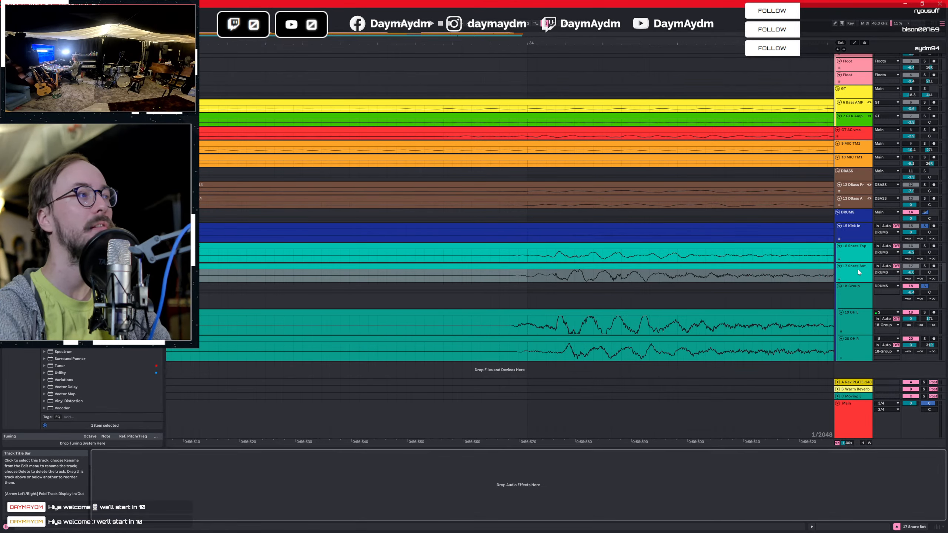
click(857, 258)
click(855, 235)
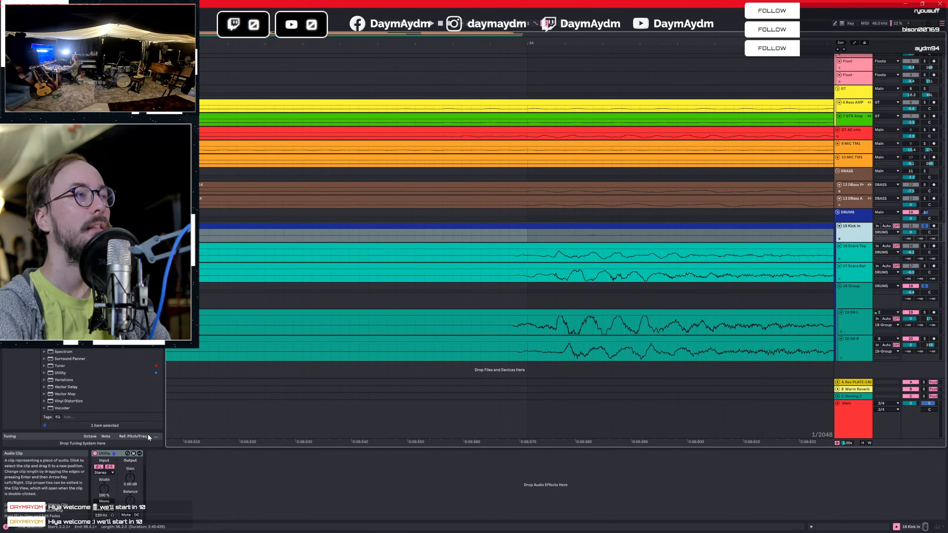
click(619, 273)
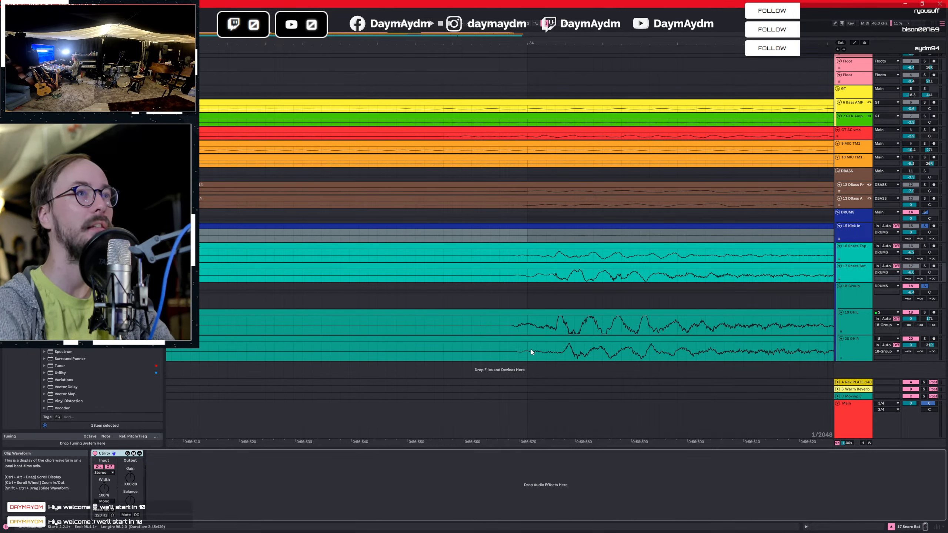
Select all OH L clips and nudge them slightly later at the bar 34 snare hit.
click(537, 322)
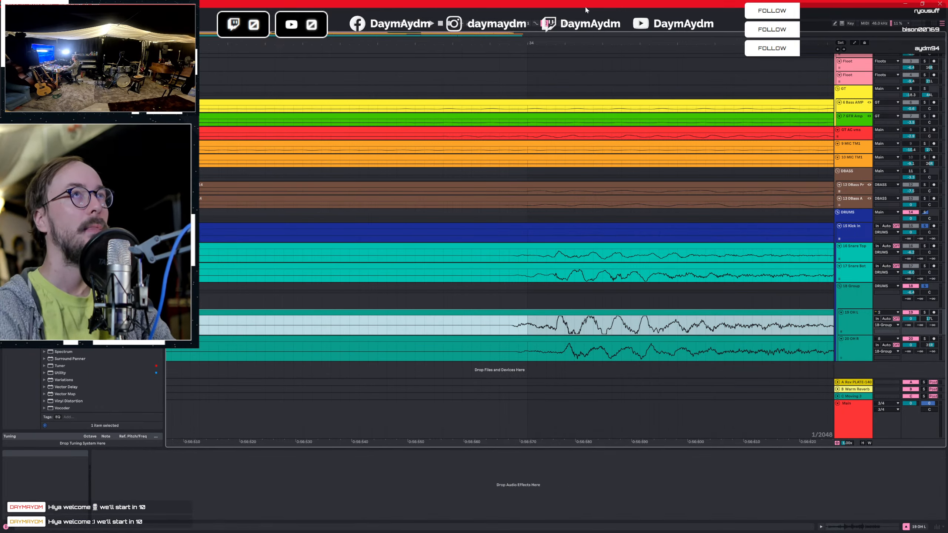
drag(547, 43, 547, 5)
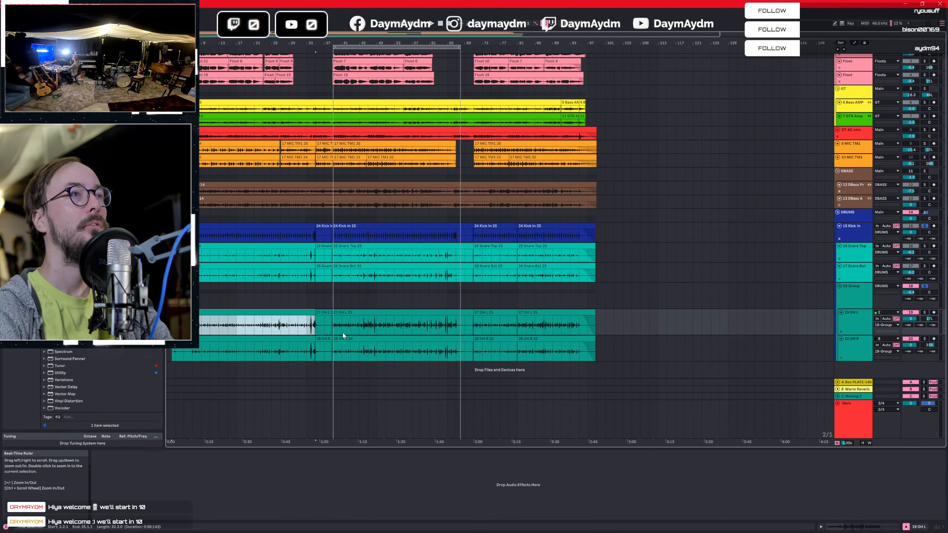
click(543, 313)
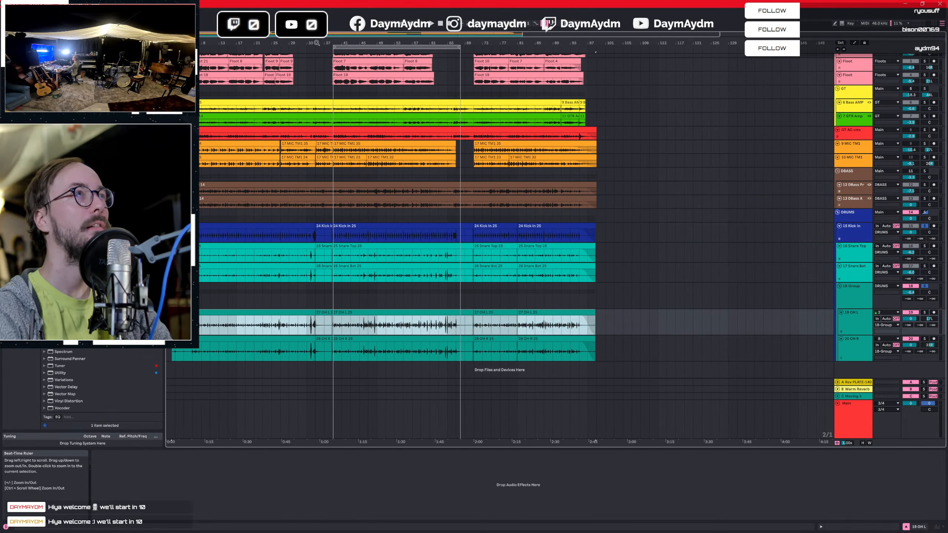
drag(316, 43, 461, 47)
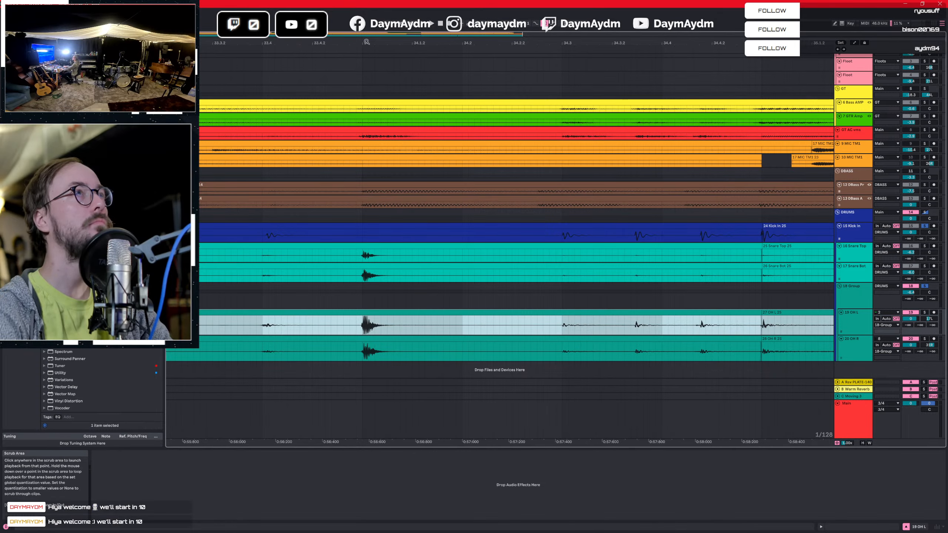
drag(363, 41, 422, 370)
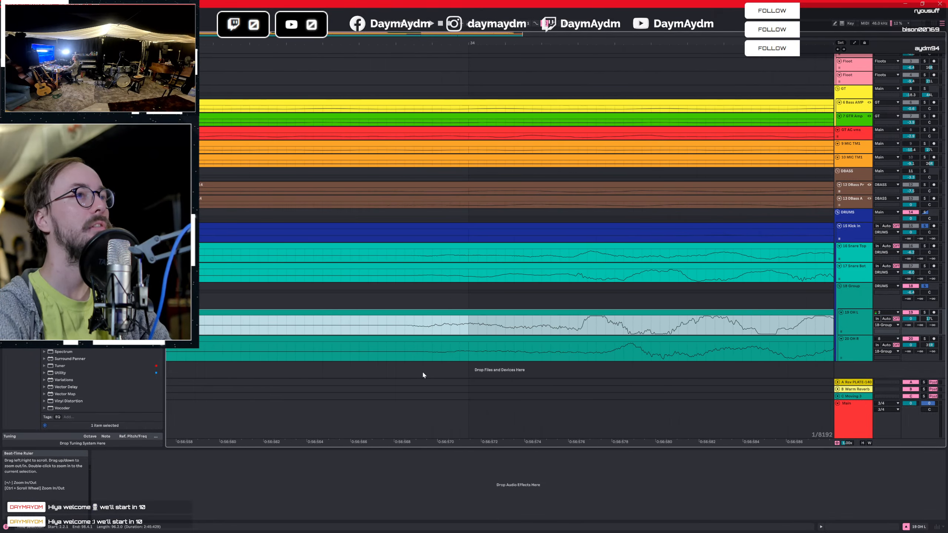
drag(462, 313, 477, 313)
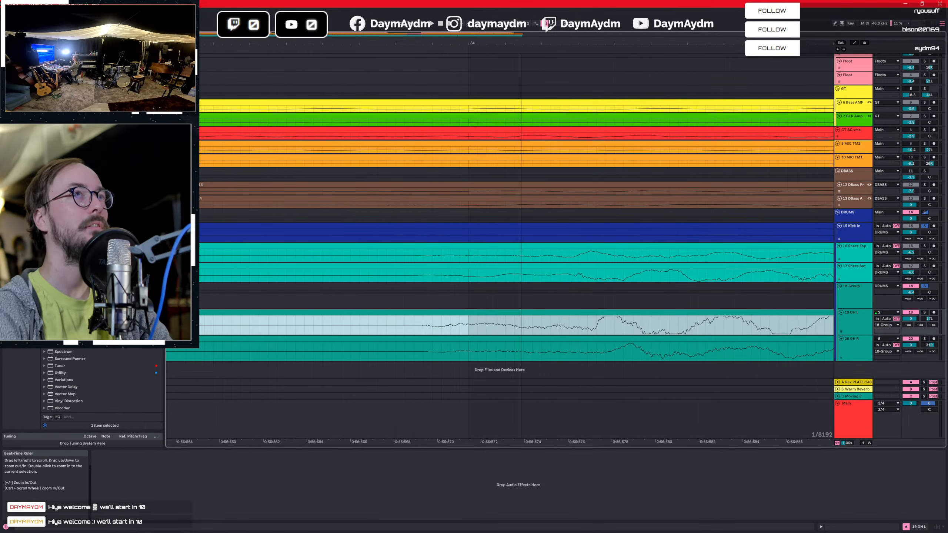
Play the soloed kick and overheads from the start of the loop region to check the alignment.
key(minus)
key(minus)
key(minus)
key(minus)
key(minus)
key(minus)
key(minus)
key(minus)
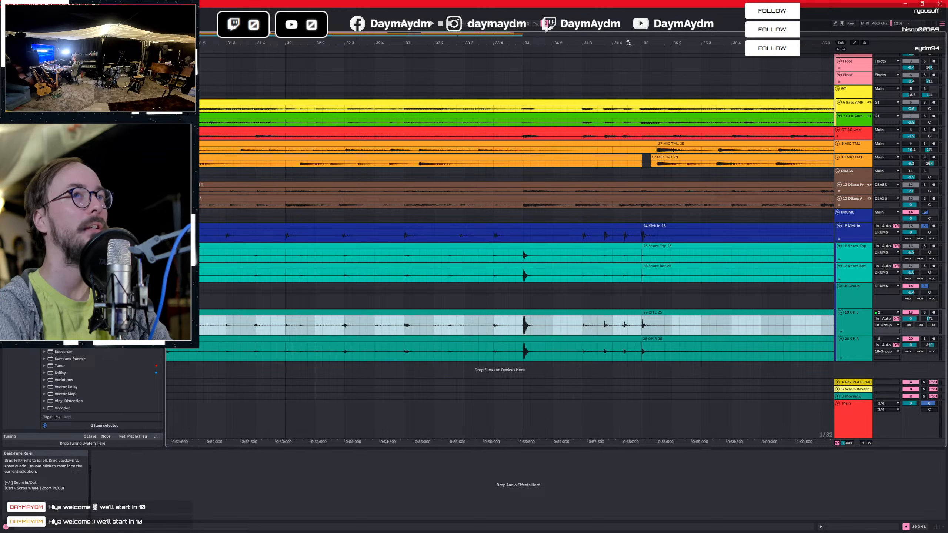
mouse_move(612, 47)
mouse_down()
mouse_move(568, 42)
mouse_move(560, 80)
mouse_move(559, 44)
mouse_up()
key(minus)
key(minus)
key(minus)
key(minus)
key(minus)
key(minus)
key(minus)
key(minus)
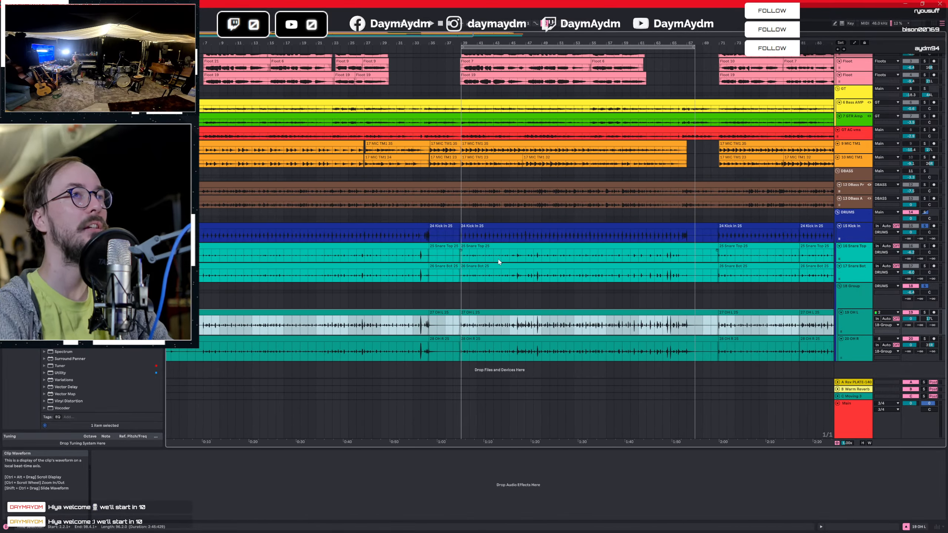
click(461, 260)
key(space)
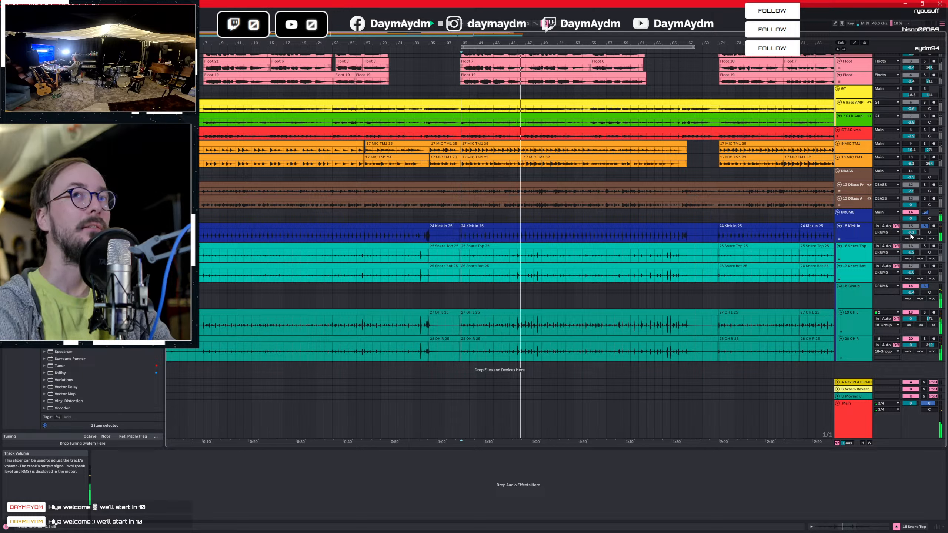
Insert EQ Eight after Utility on the Kick In track and solo the overhead group alongside it.
click(911, 233)
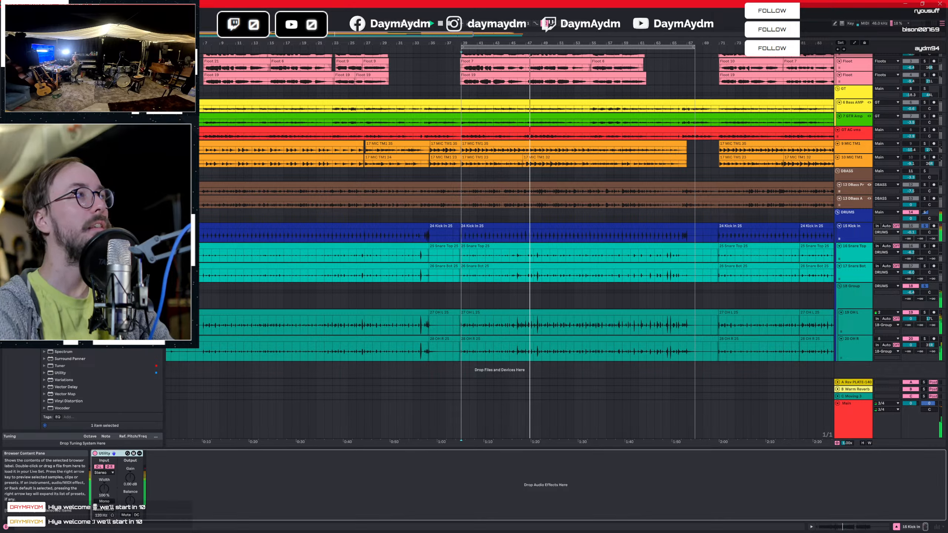
drag(454, 243, 463, 237)
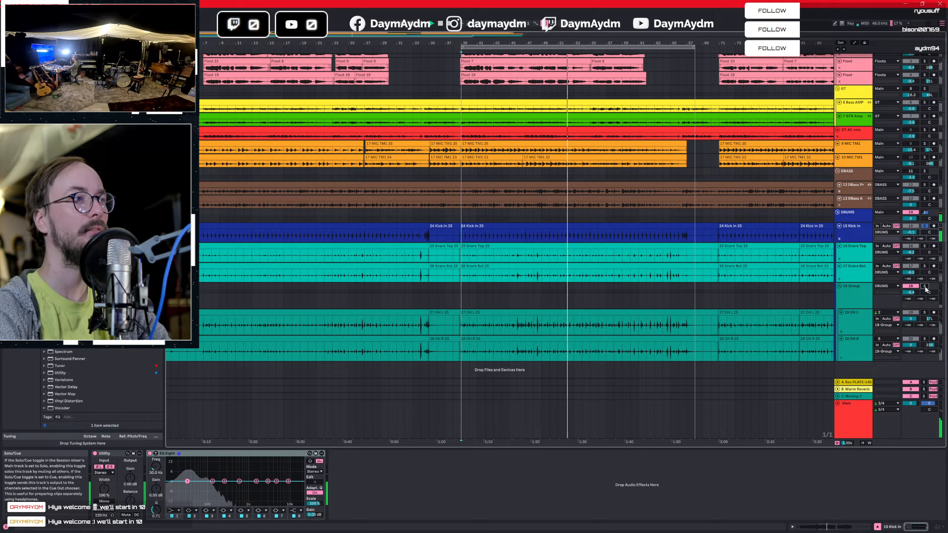
click(925, 286)
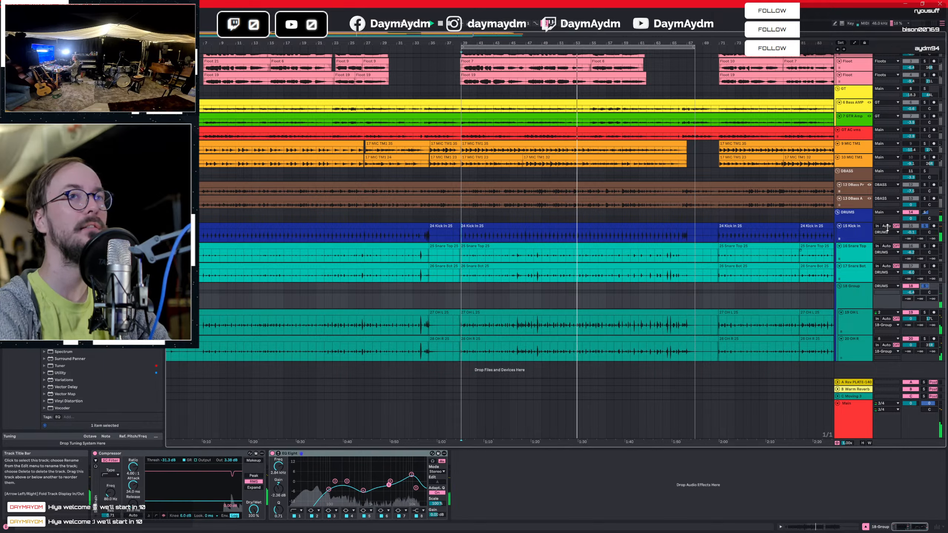
click(868, 230)
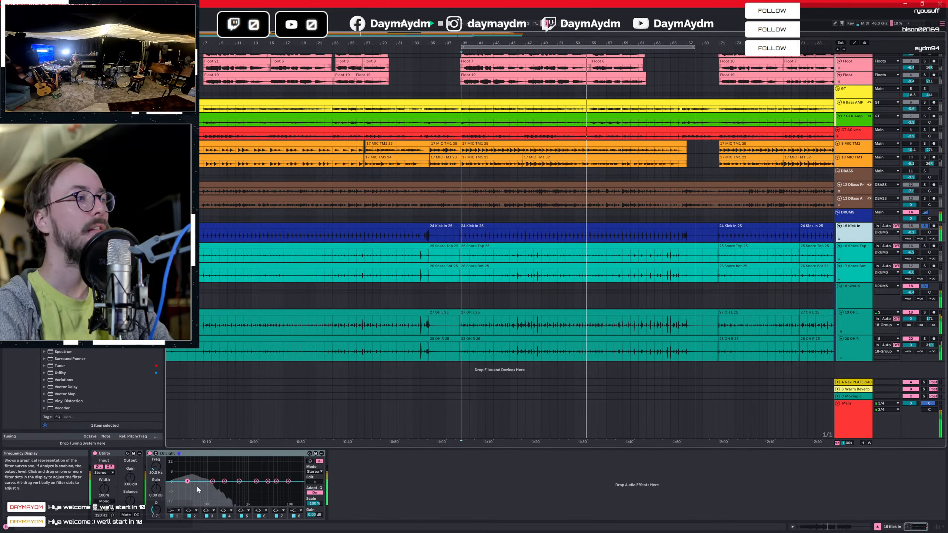
Shape the Kick In EQ with lowest-end and high-end cuts and a broad boost of about 7.3 dB near 90 Hz.
drag(288, 482, 246, 495)
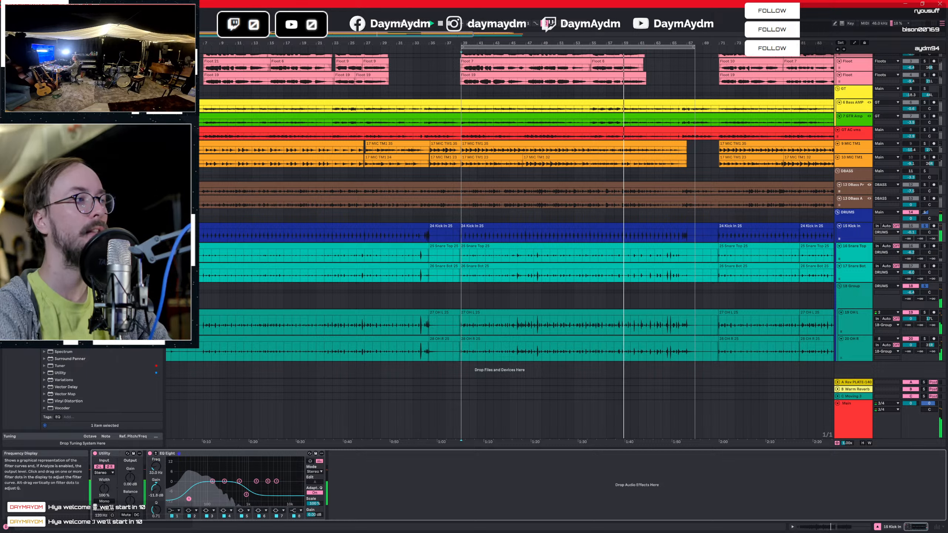
drag(188, 498, 208, 468)
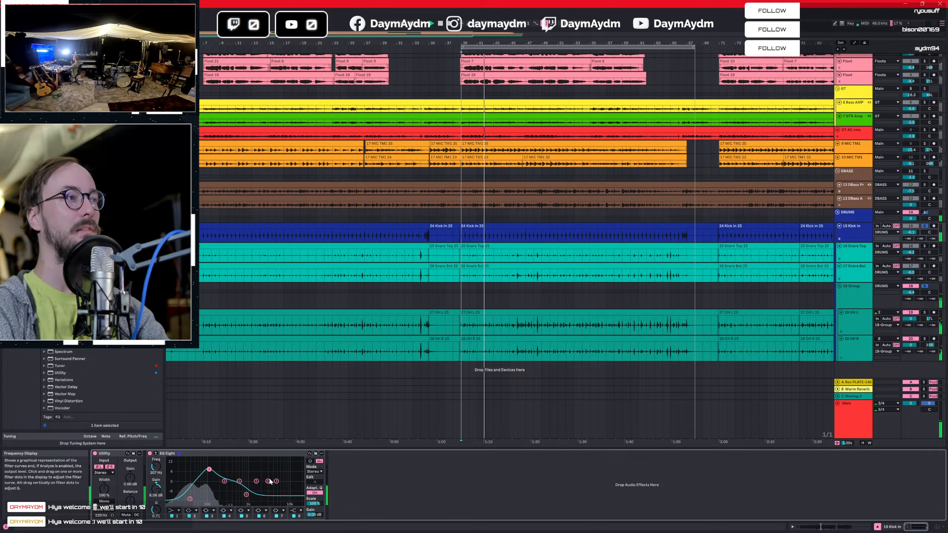
drag(209, 470, 206, 467)
drag(155, 510, 155, 517)
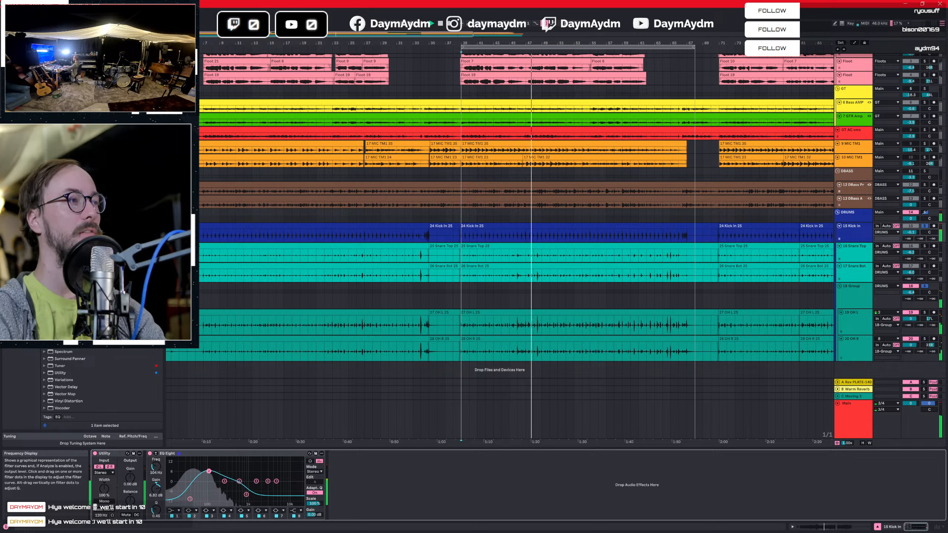
drag(209, 469, 206, 470)
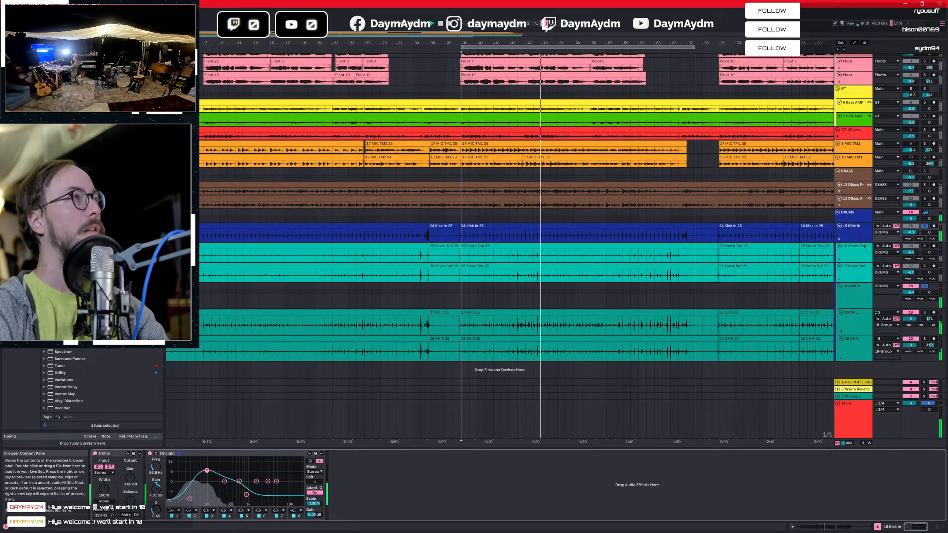
Add a Compressor after EQ Eight on the Kick In track and set its threshold to -26.5 dB.
scroll(101, 379, up, 3)
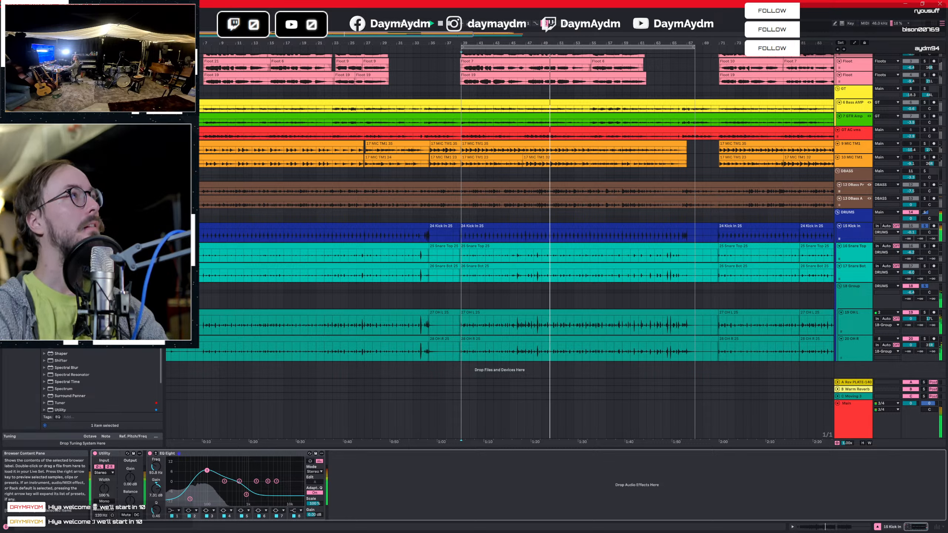
drag(69, 271, 381, 523)
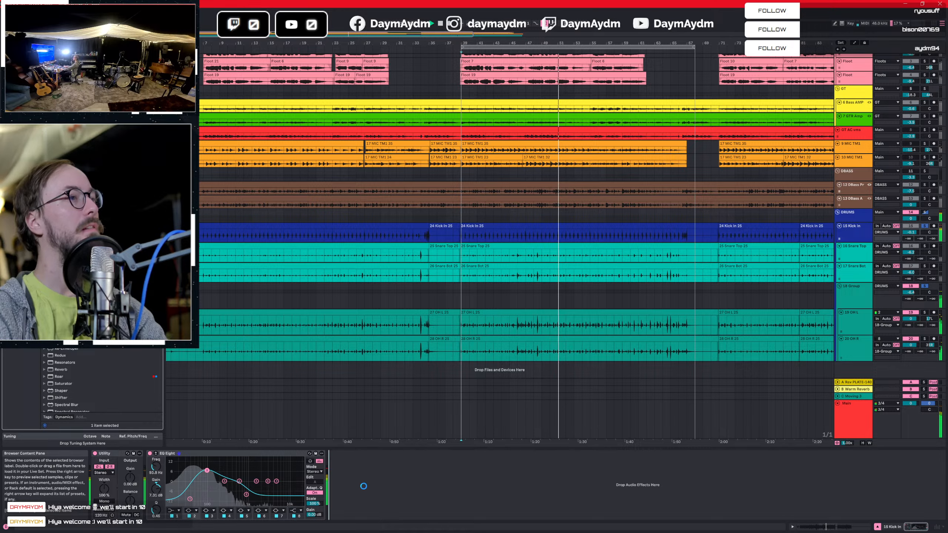
drag(363, 486, 364, 485)
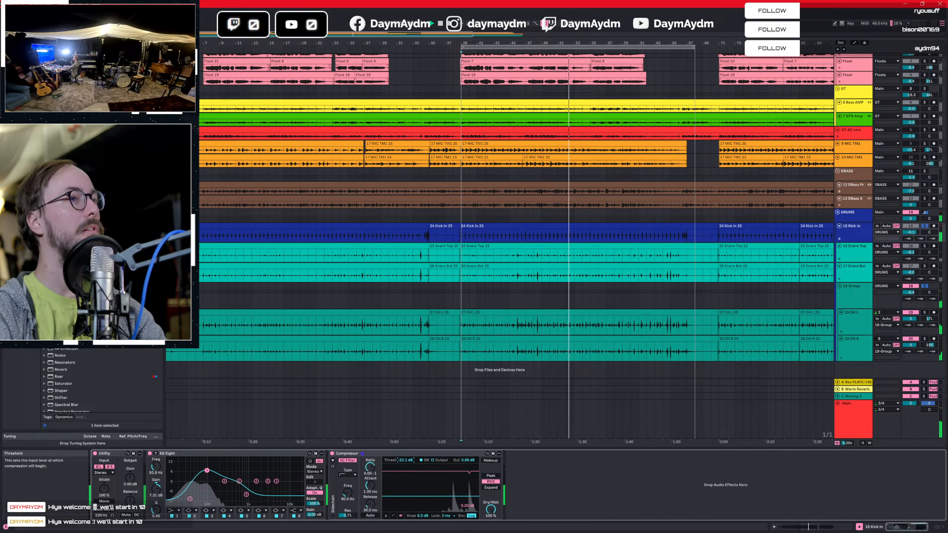
drag(405, 460, 370, 463)
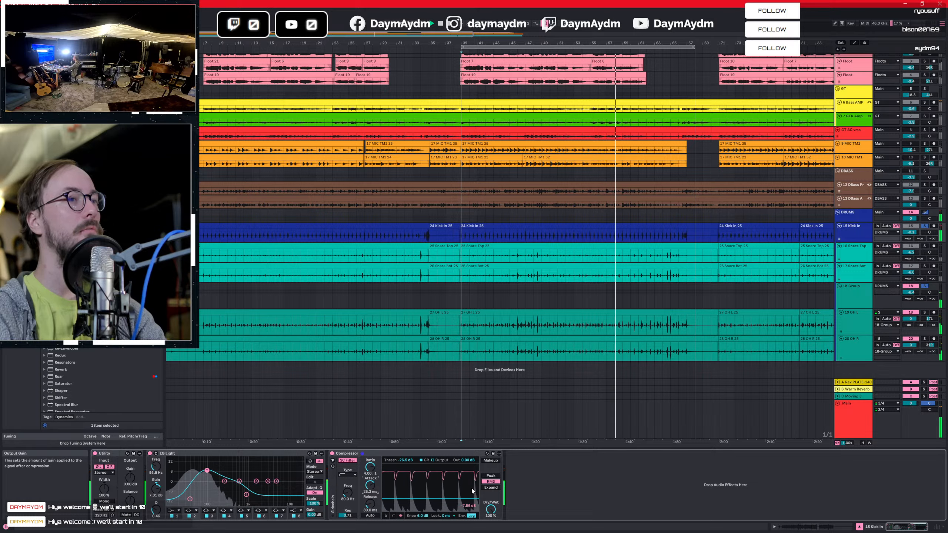
Reset the Kick In Compressor's output gain to 0 dB and adjust the EQ Eight's output gain.
drag(470, 508, 469, 499)
double_click(468, 460)
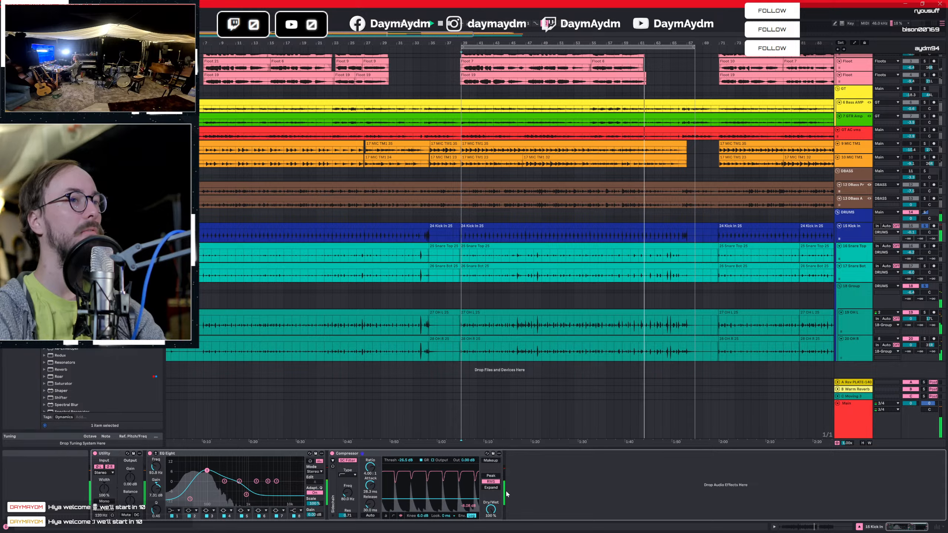
drag(319, 516, 319, 527)
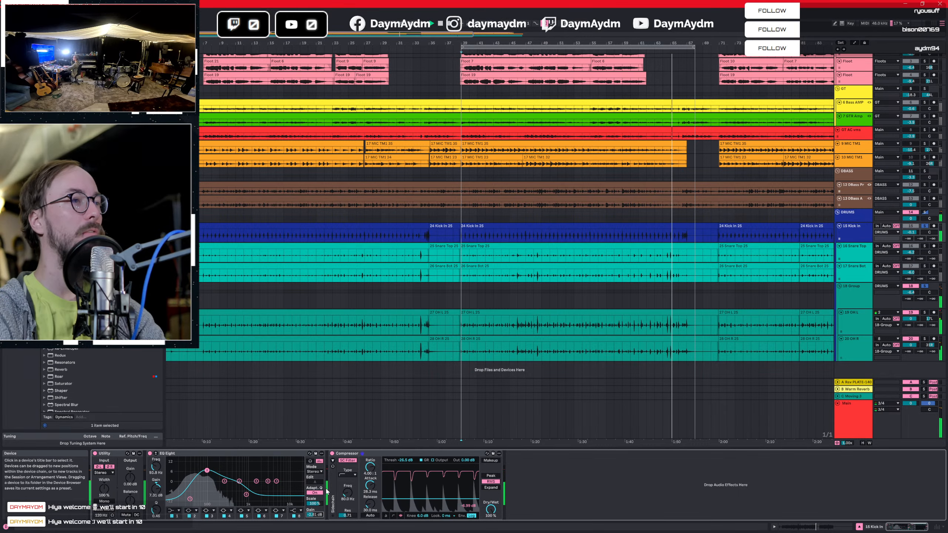
Fine-tune the EQ Eight output gain on the Kick In track and lower its Compressor's threshold, keeping the Compressor output at 0 dB.
drag(314, 515, 314, 523)
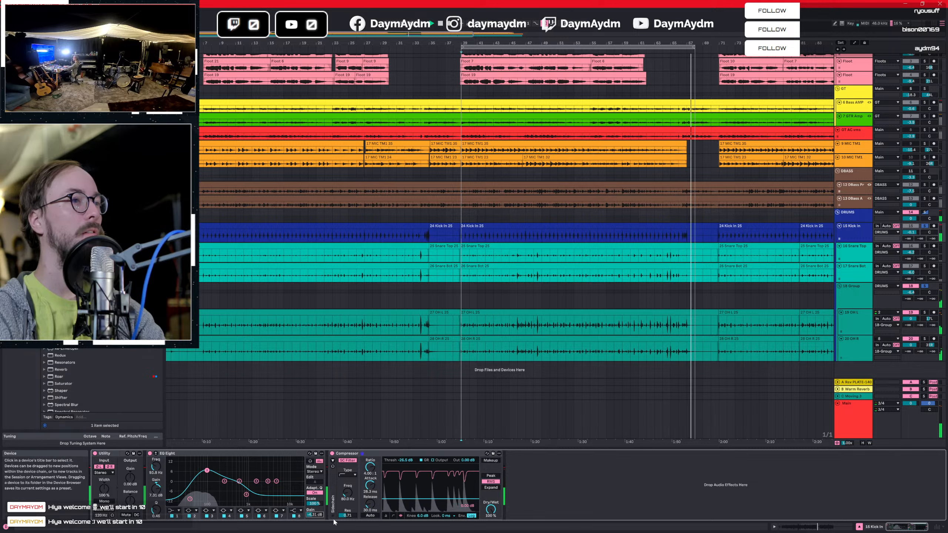
drag(314, 514, 315, 521)
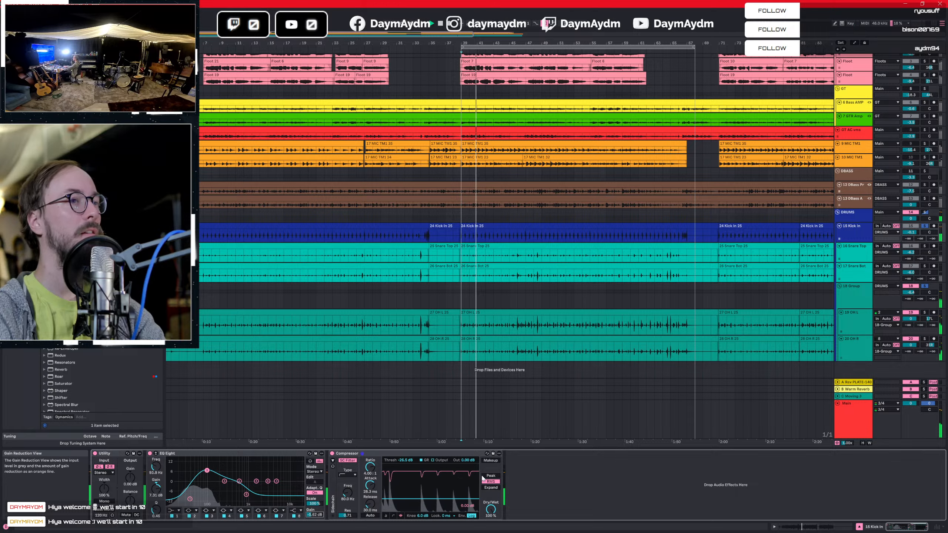
mouse_move(399, 459)
mouse_down()
mouse_move(398, 477)
mouse_move(402, 467)
mouse_up()
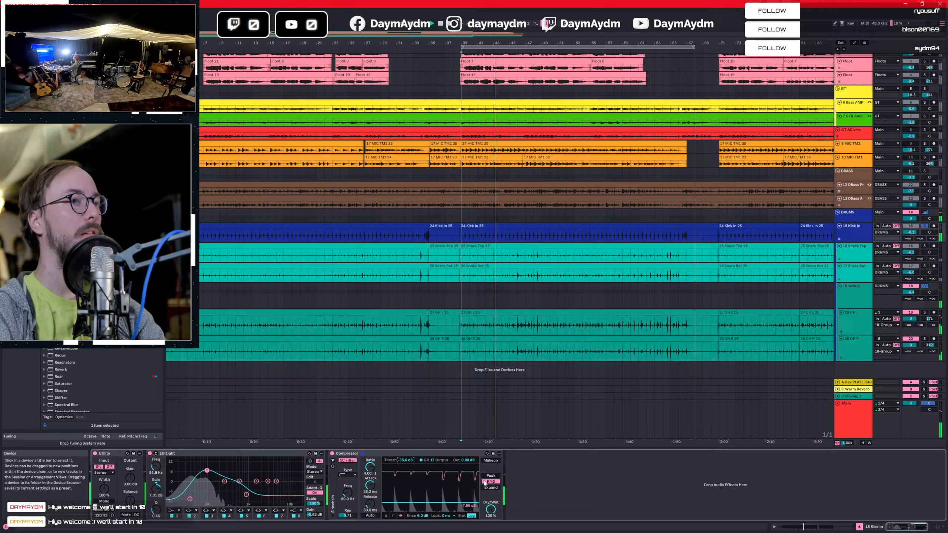
mouse_move(461, 459)
mouse_down()
mouse_move(461, 431)
mouse_move(461, 460)
mouse_up()
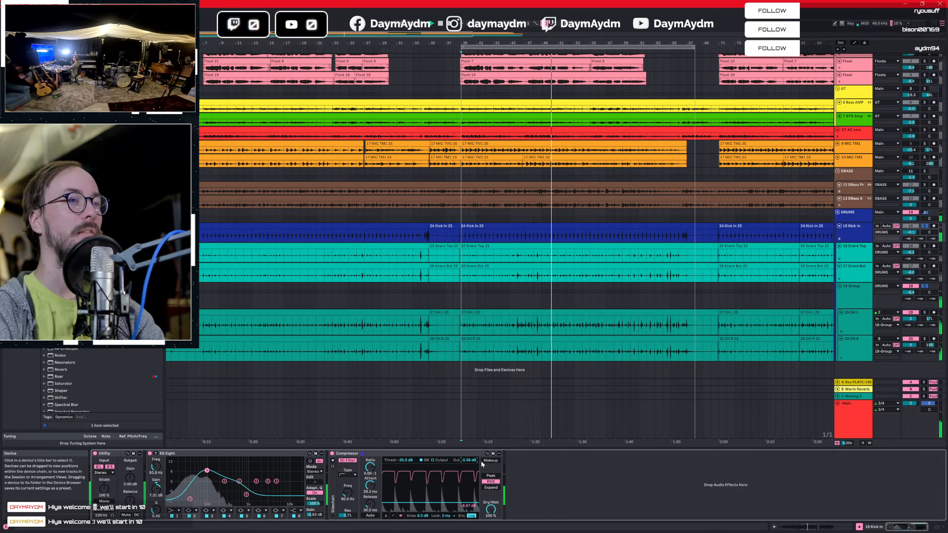
drag(480, 460, 476, 456)
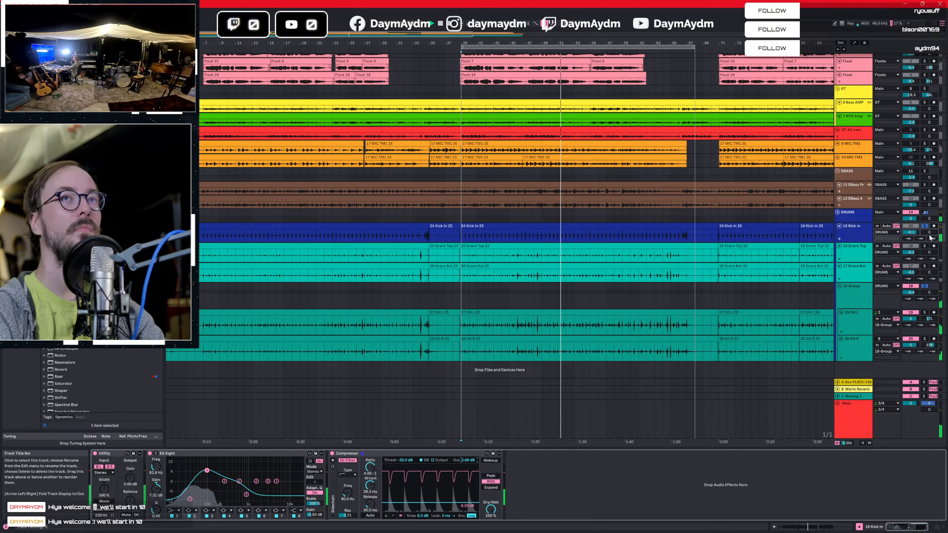
Reset the Kick In track's volume to 0 dB.
mouse_move(910, 232)
mouse_down()
mouse_move(910, 261)
mouse_move(910, 221)
mouse_up()
key(Delete)
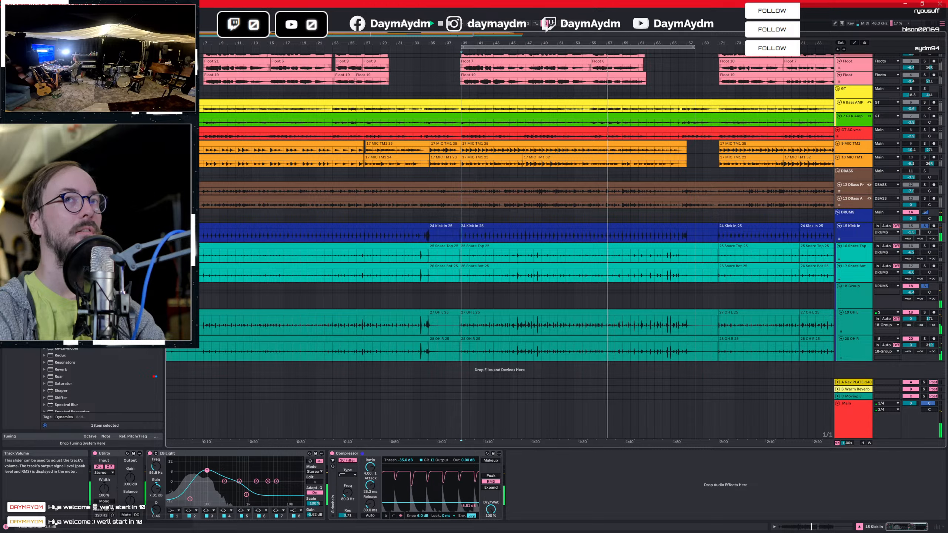
Solo only the Snare Top track, play it from around bar 47 and add a Compressor to it.
click(854, 257)
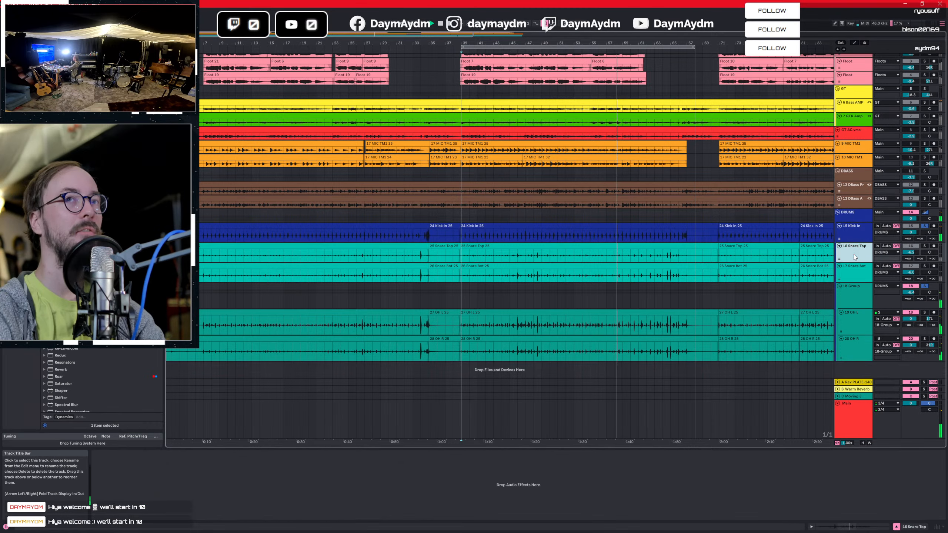
click(924, 247)
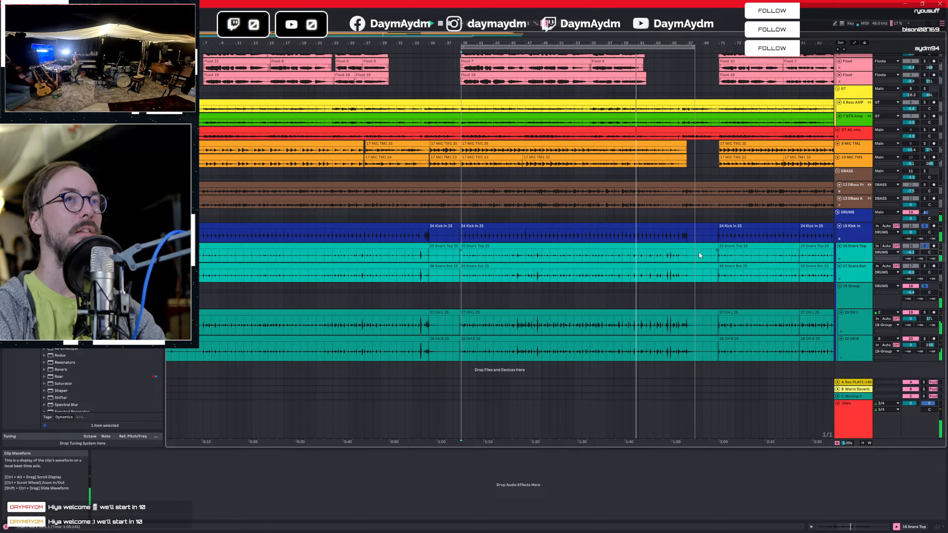
click(860, 258)
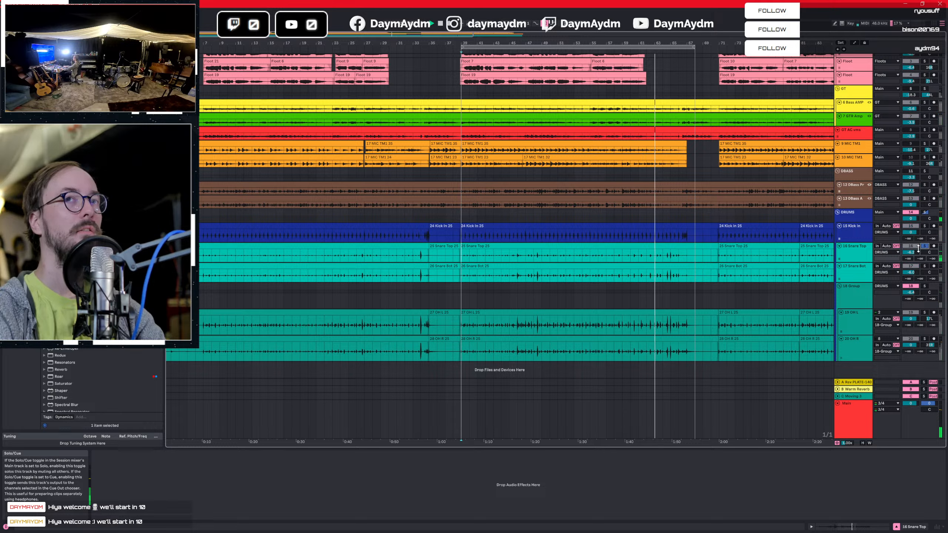
click(523, 258)
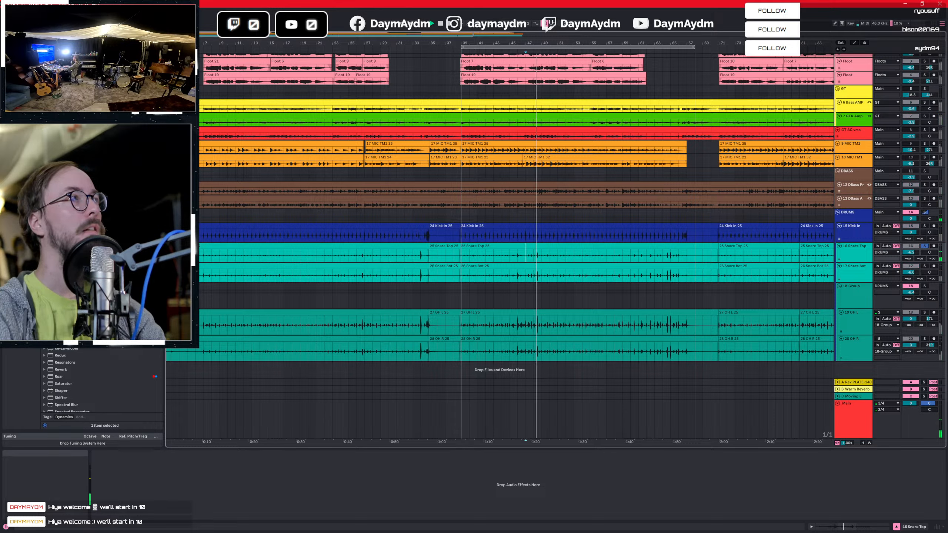
click(358, 426)
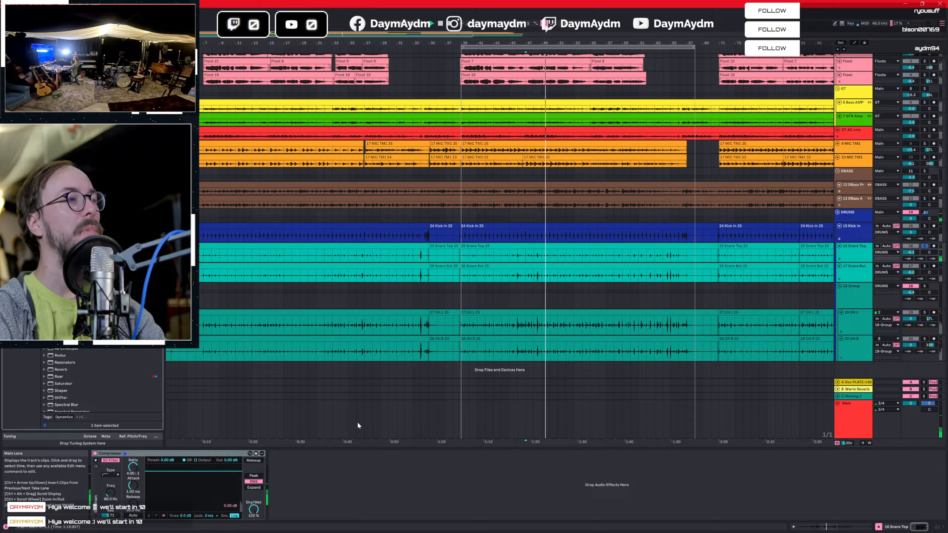
Set the Snare Top Compressor to a -40.1 dB threshold, an attack of about 37 ms and a 10.1 dB output gain.
drag(161, 460, 161, 478)
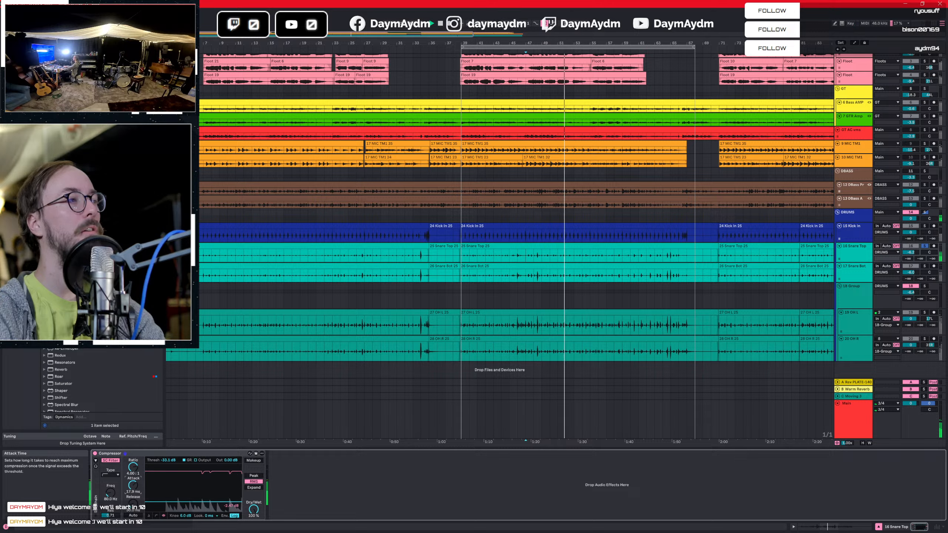
drag(133, 485, 133, 498)
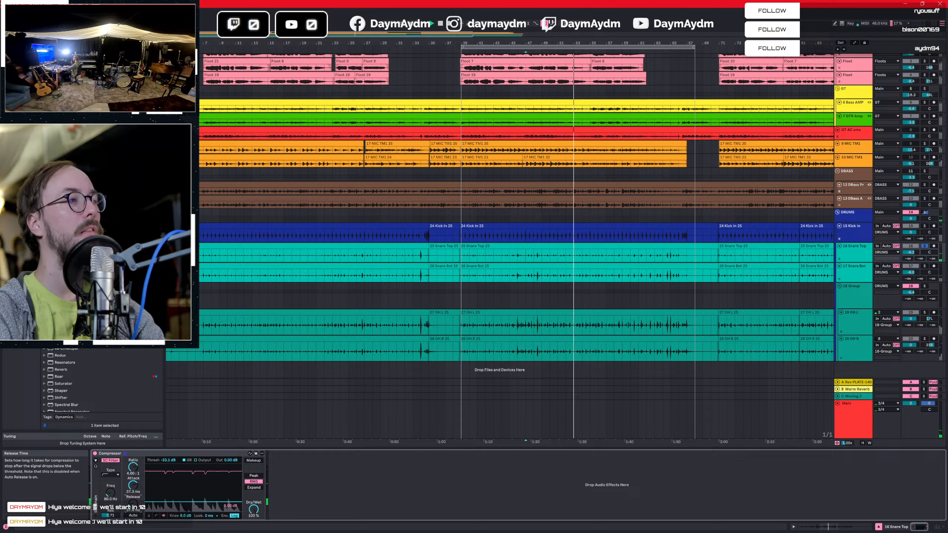
drag(174, 464, 174, 472)
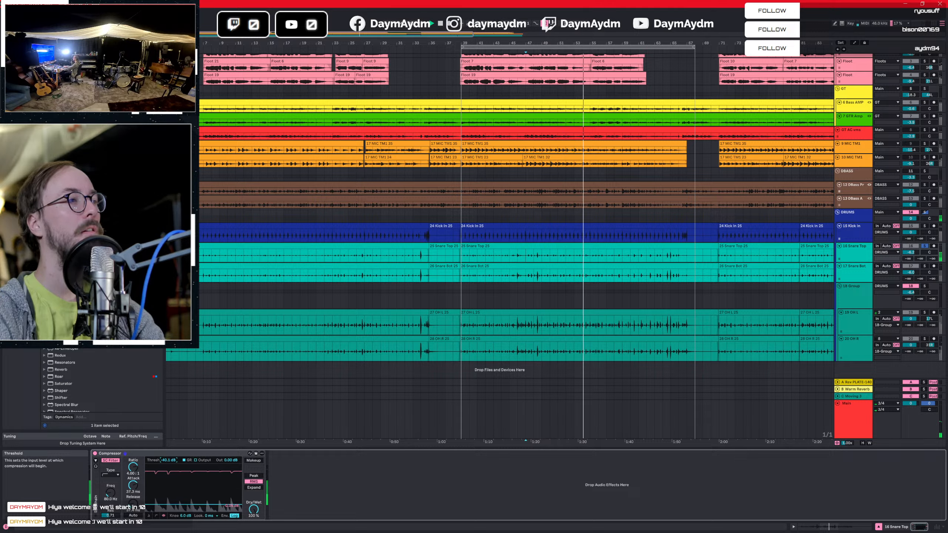
mouse_move(230, 460)
mouse_down()
mouse_move(230, 443)
mouse_move(229, 463)
mouse_move(229, 454)
mouse_up()
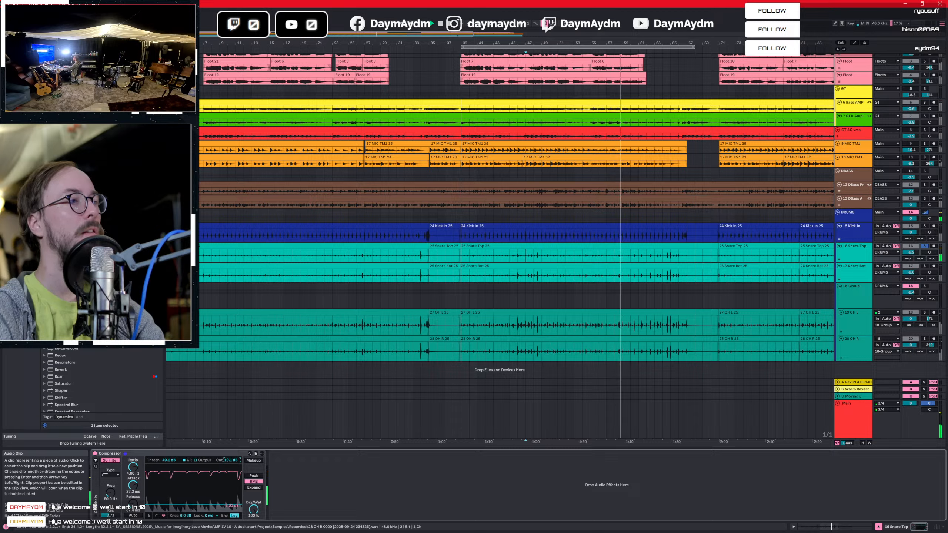
Insert EQ Eight after the Snare Top Compressor and raise the track's volume against the soloed overhead group.
scroll(67, 209, down, 1)
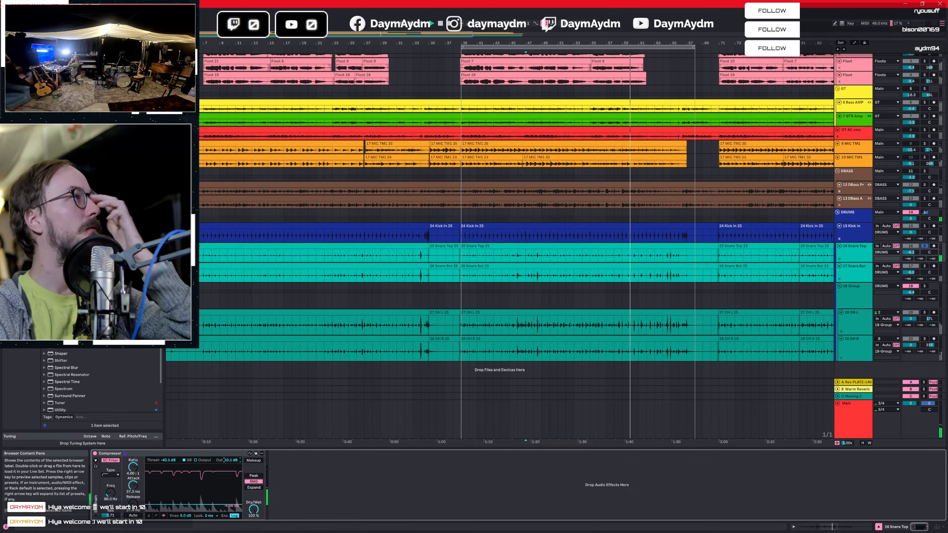
drag(67, 206, 348, 467)
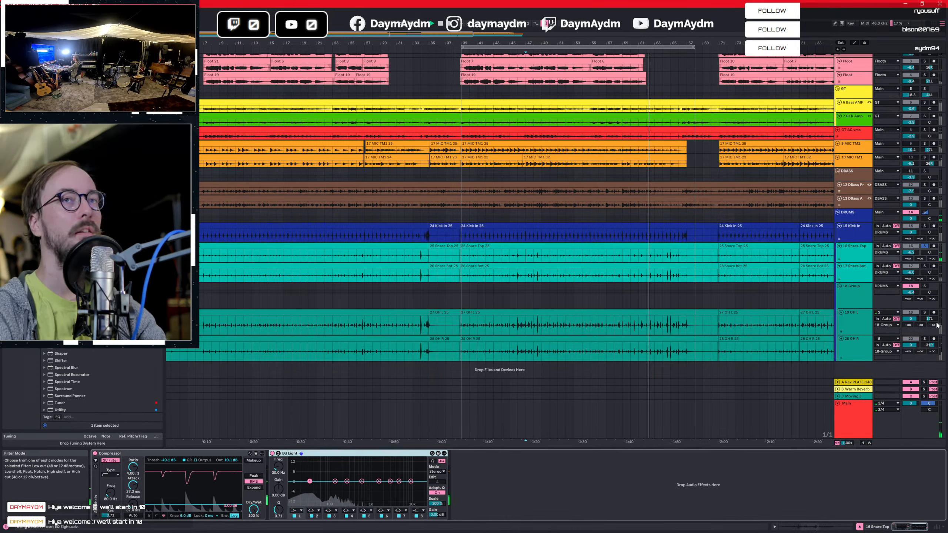
ctrl+click(924, 286)
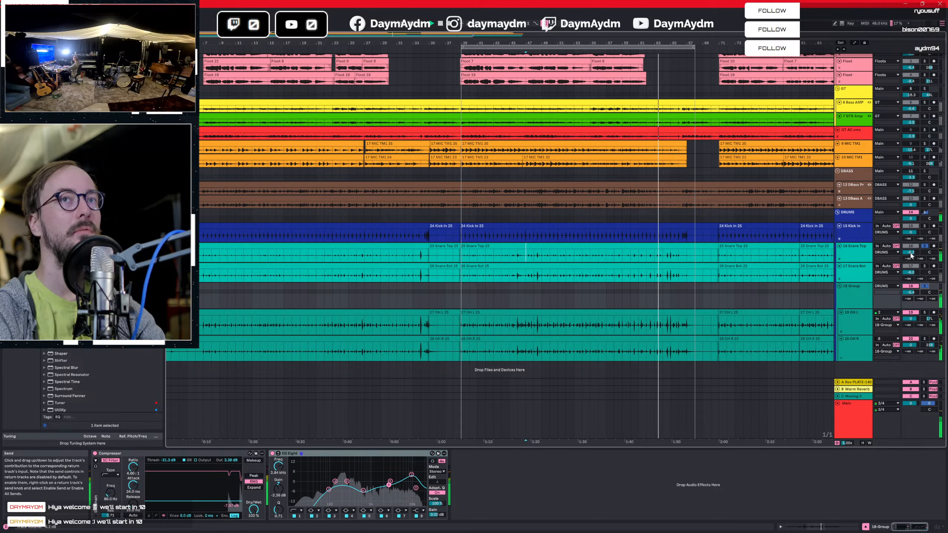
drag(911, 253, 910, 238)
click(853, 250)
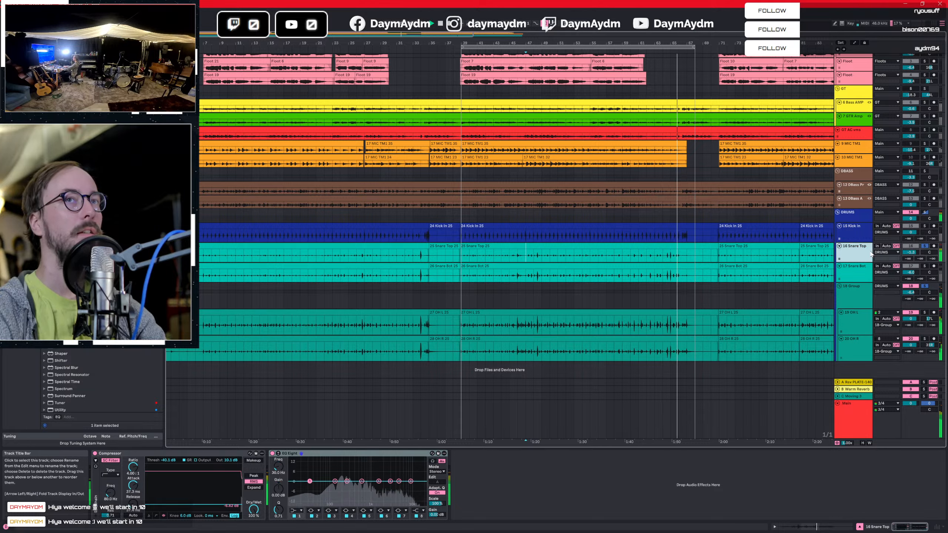
Shape the Snare Top EQ with low-end and high-end cuts and a midrange dip of about 7.1 dB.
drag(313, 482, 339, 484)
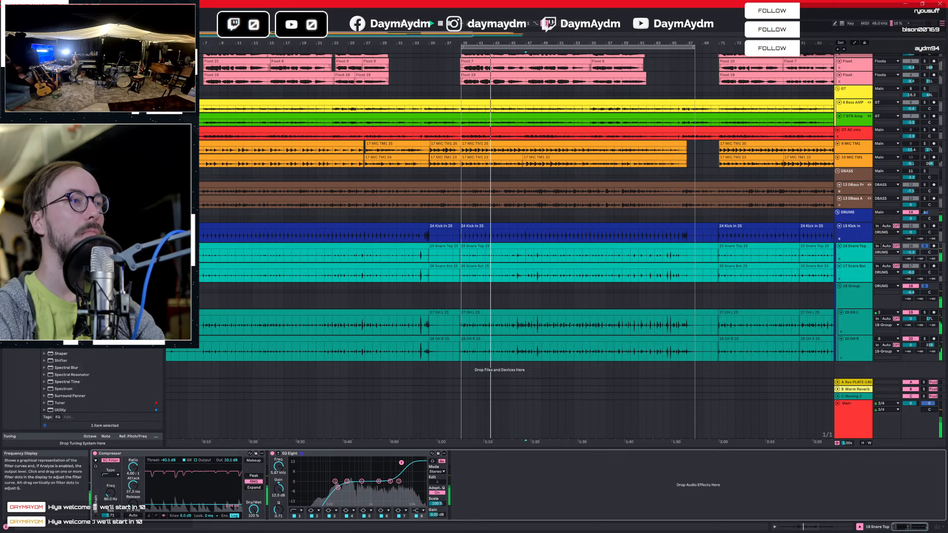
drag(399, 474, 398, 489)
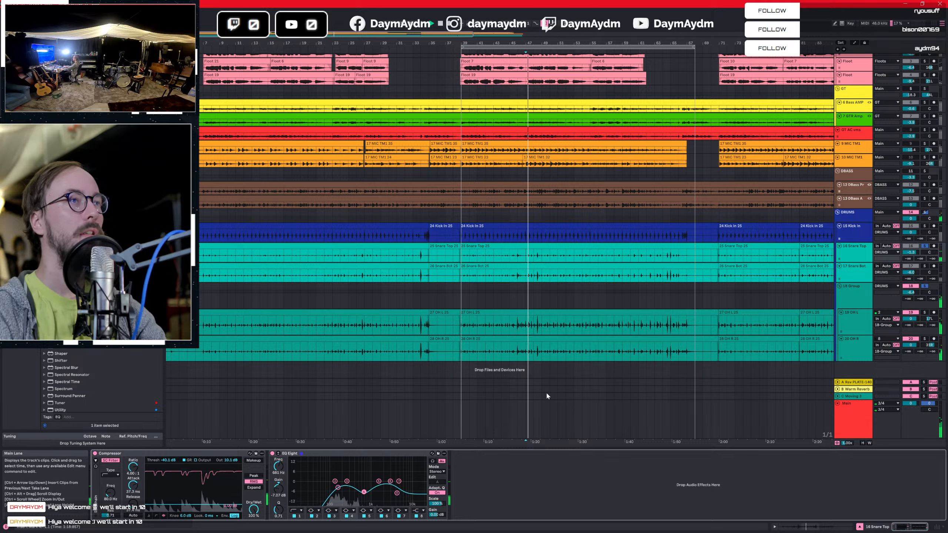
Adjust the Snare Top volume and solo the Kick In track alongside the snare and overheads.
double_click(910, 252)
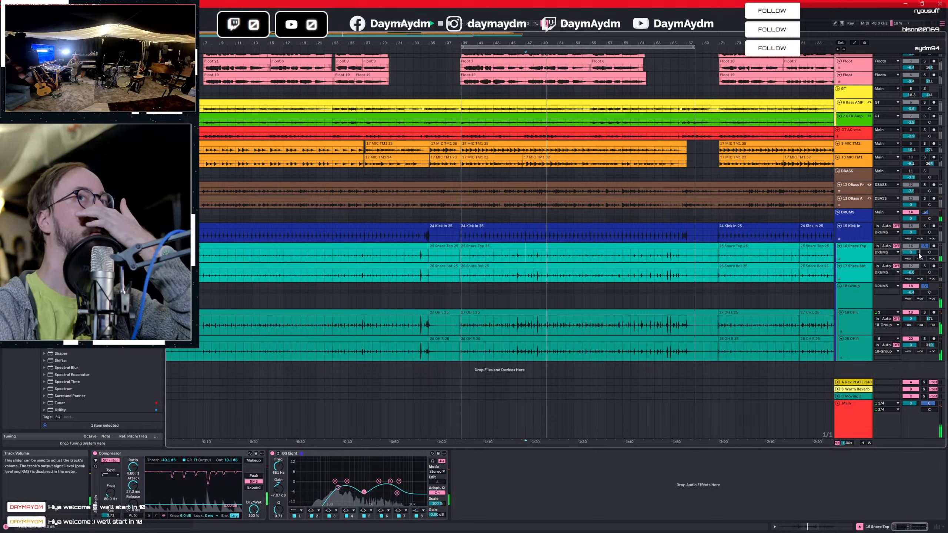
click(924, 226)
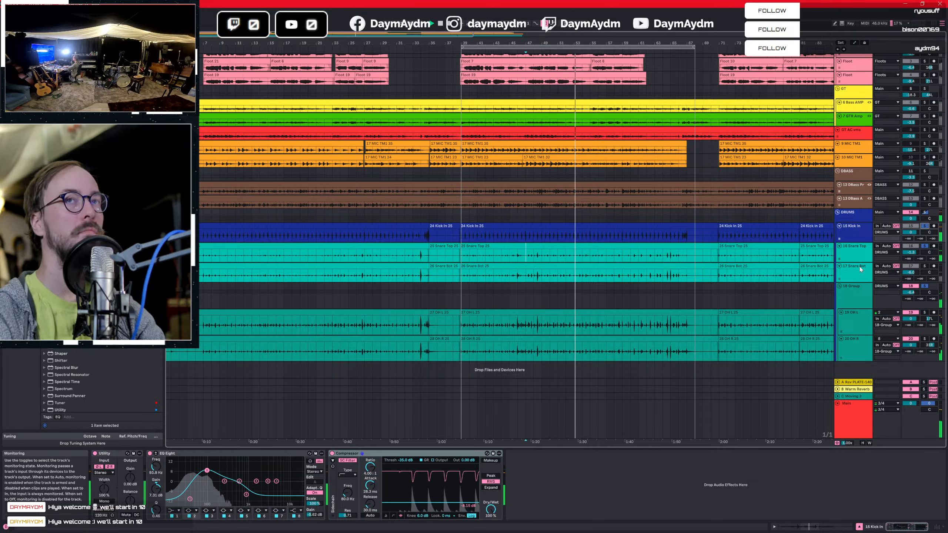
click(855, 250)
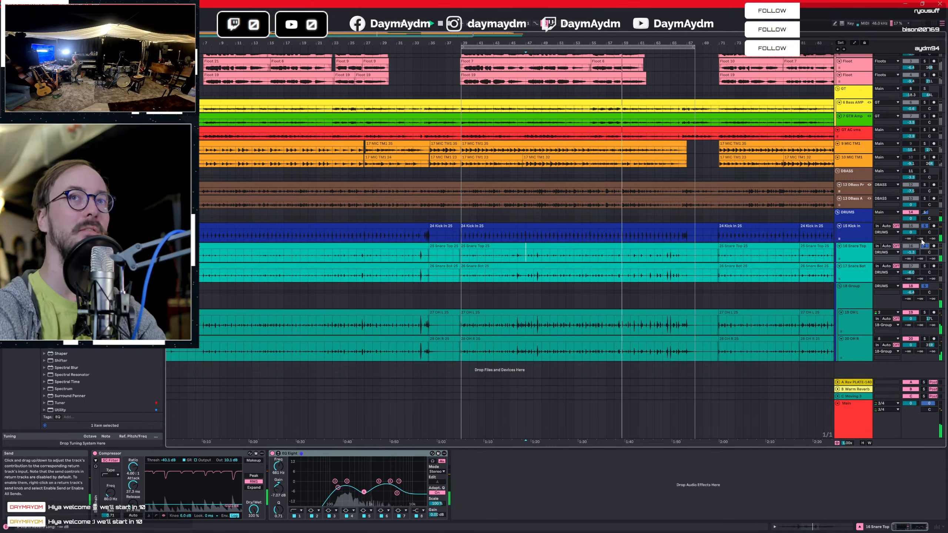
Insert EQ Eight after Utility on the soloed Snare Bot track and make its first band a low cut.
click(924, 266)
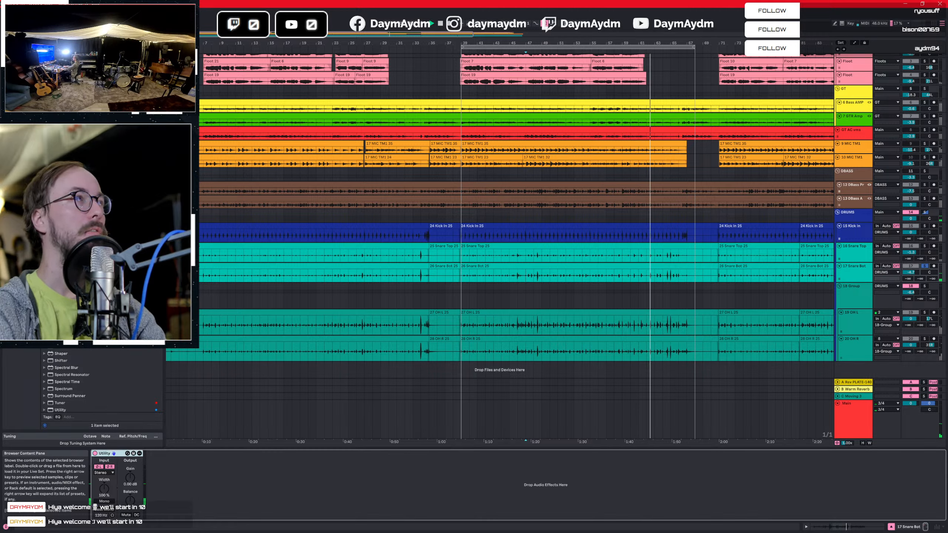
drag(543, 277, 542, 277)
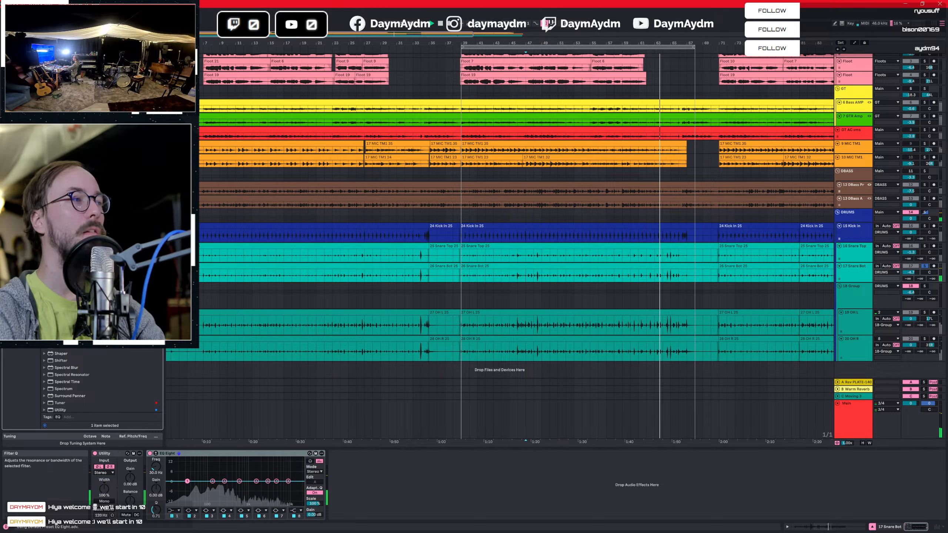
click(175, 510)
click(173, 470)
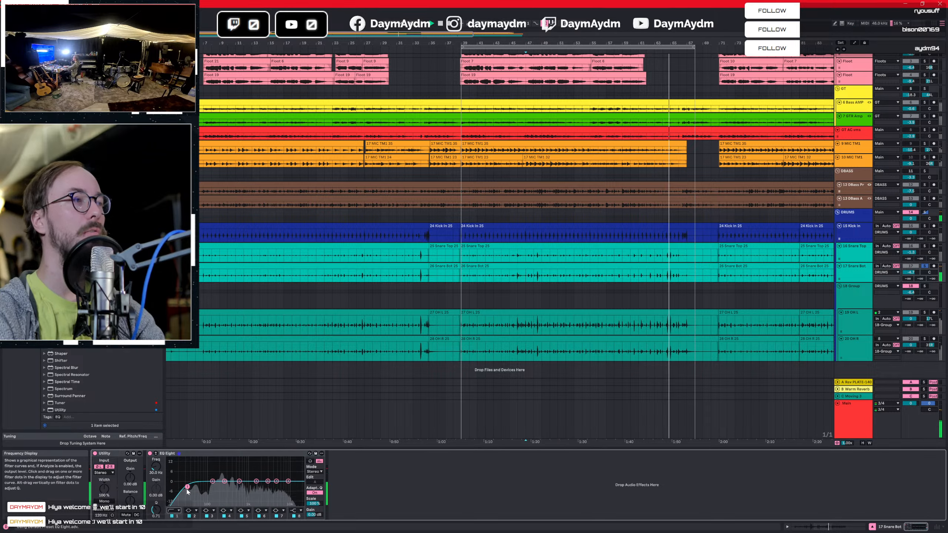
Shape the Snare Bot EQ with low and high cuts, a dip of about 4.8 dB near 1.5 kHz and a boost of about 4.6 dB near 5.6 kHz.
drag(187, 487, 219, 489)
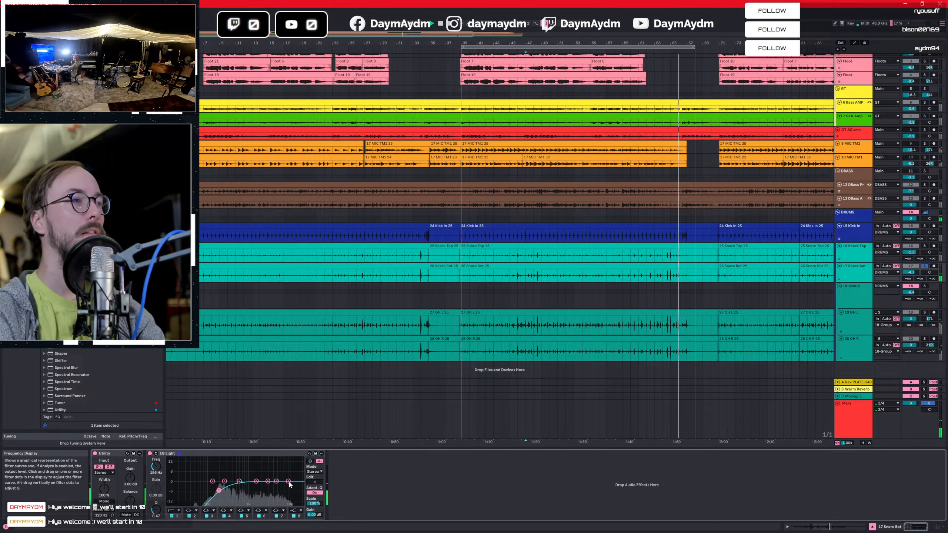
mouse_move(289, 483)
mouse_down()
mouse_move(290, 493)
mouse_move(255, 488)
mouse_up()
key(space)
key(space)
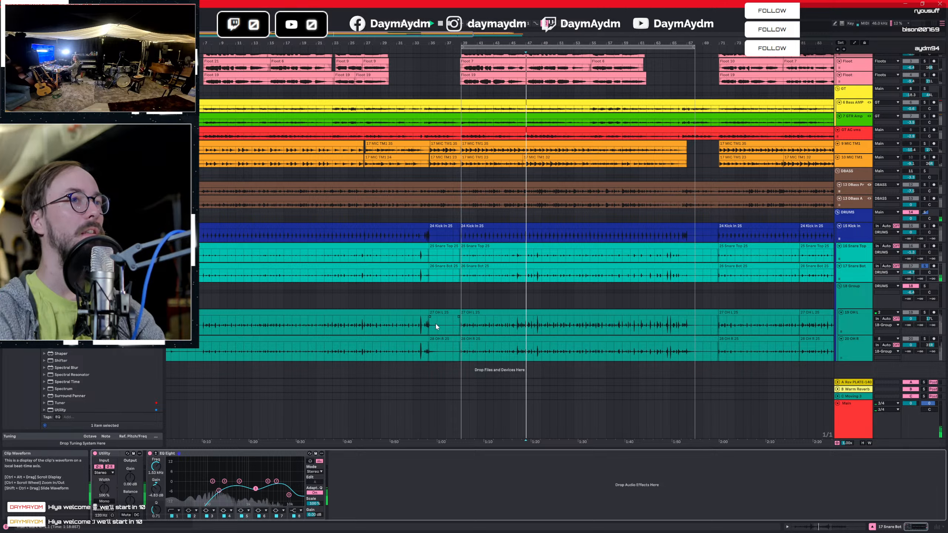
drag(267, 481, 278, 474)
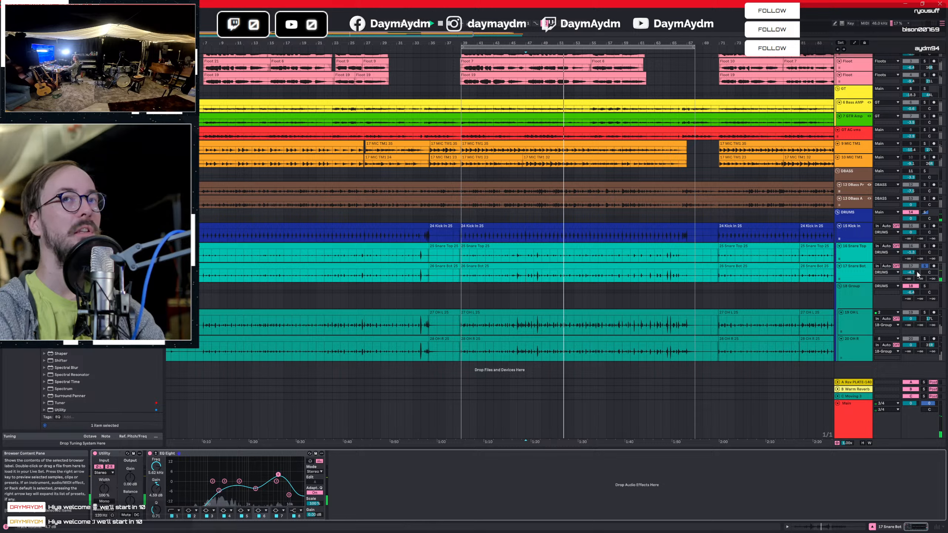
Take the drums out of solo and balance the Snare Bot volume within the full mix.
click(925, 266)
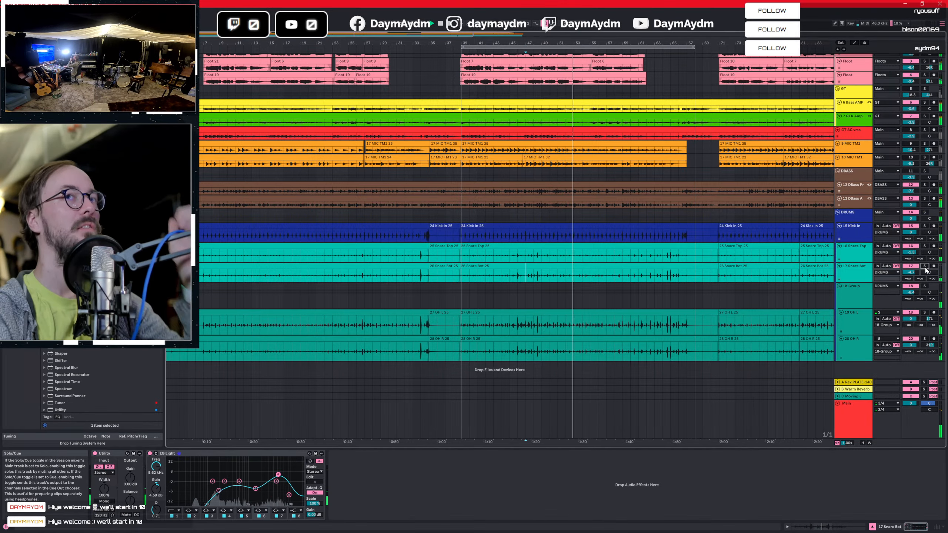
drag(910, 272, 911, 306)
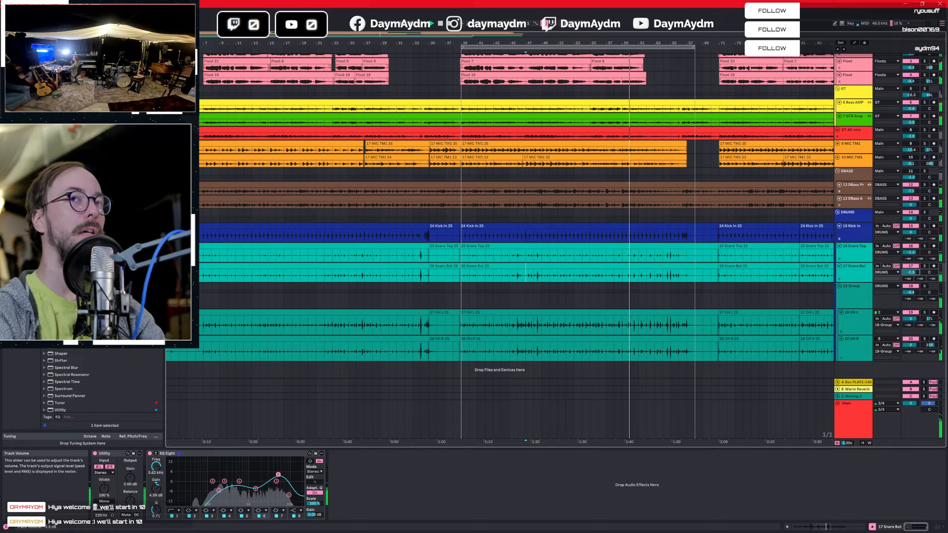
drag(910, 272, 910, 275)
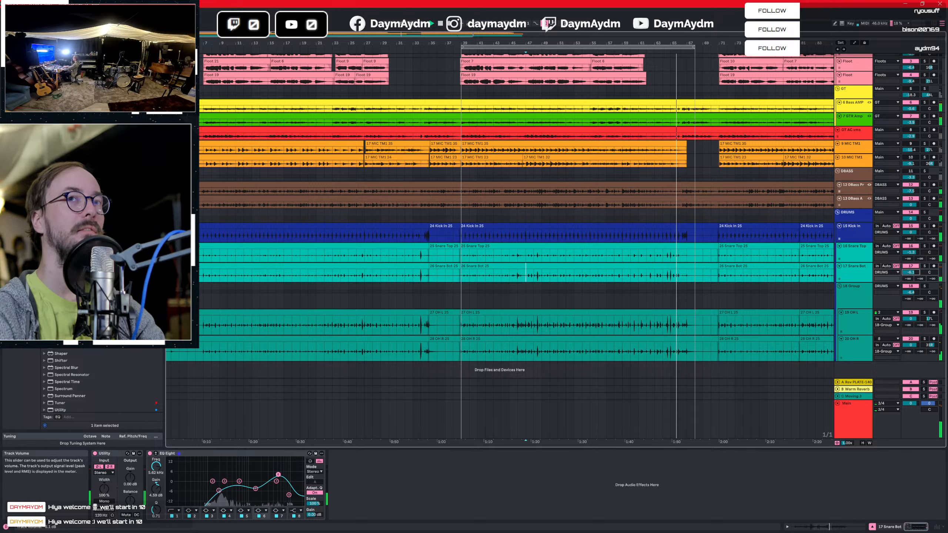
click(849, 257)
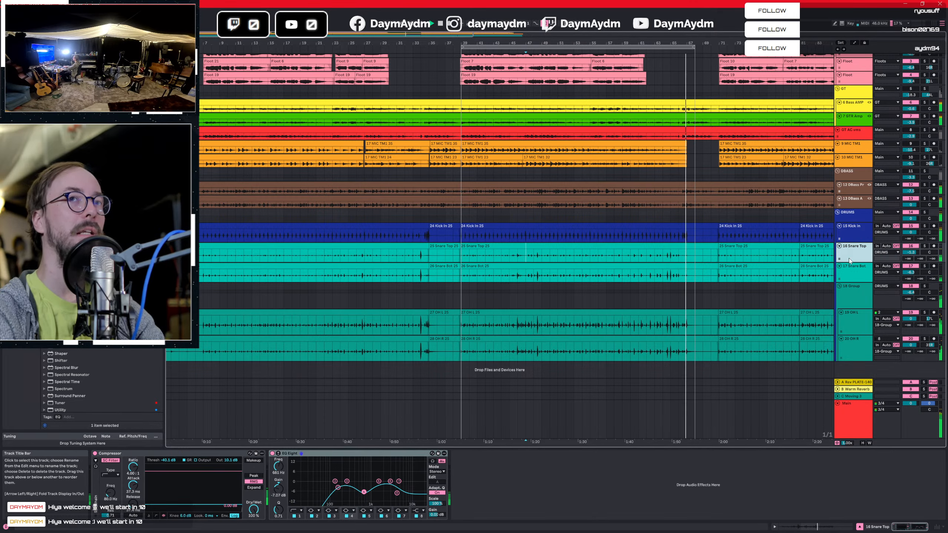
click(856, 279)
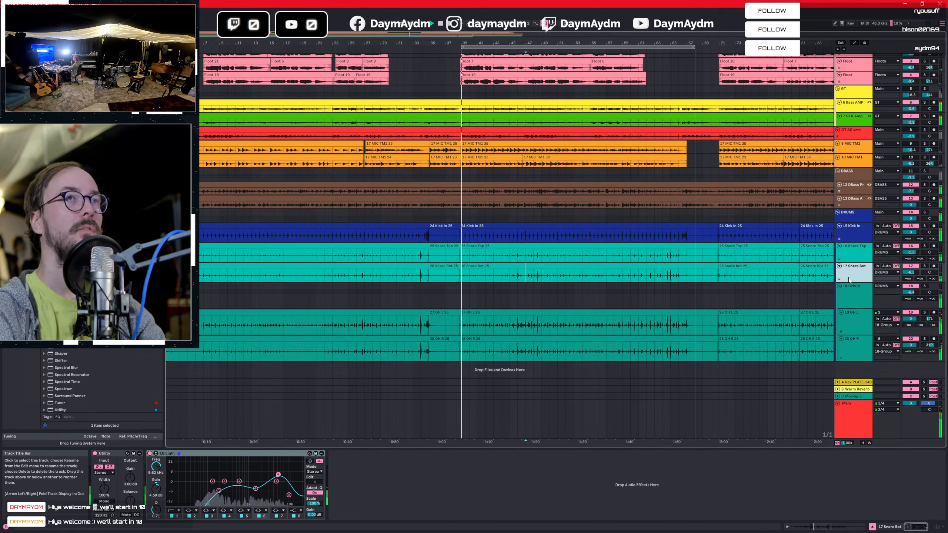
Insert PuigChild 670 Stereo on the DRUMS group in lateral/vertical mode and adjust the OH L track's pan.
click(849, 219)
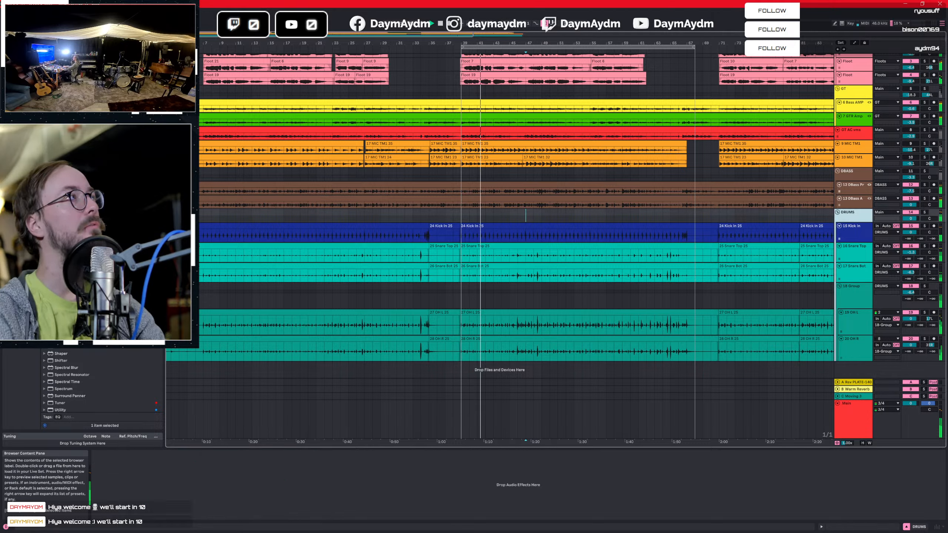
click(18, 74)
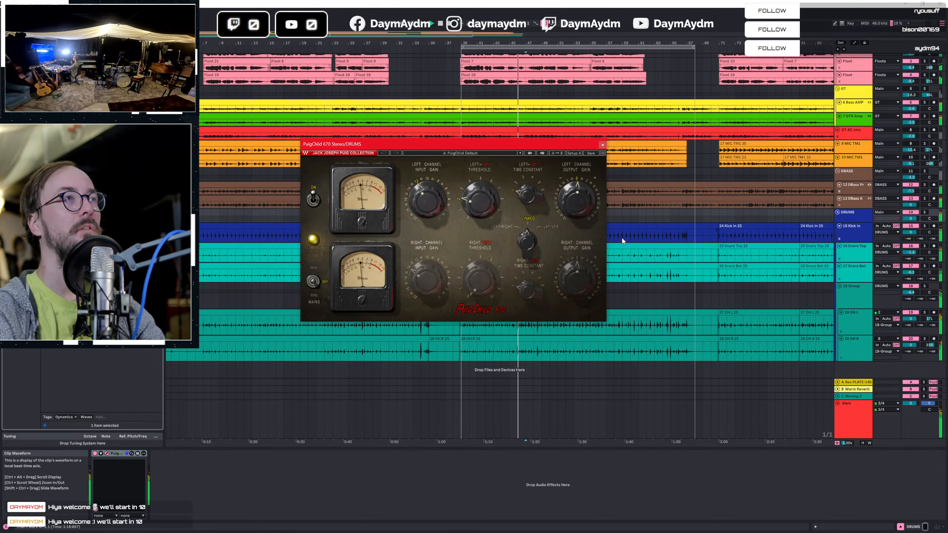
click(527, 243)
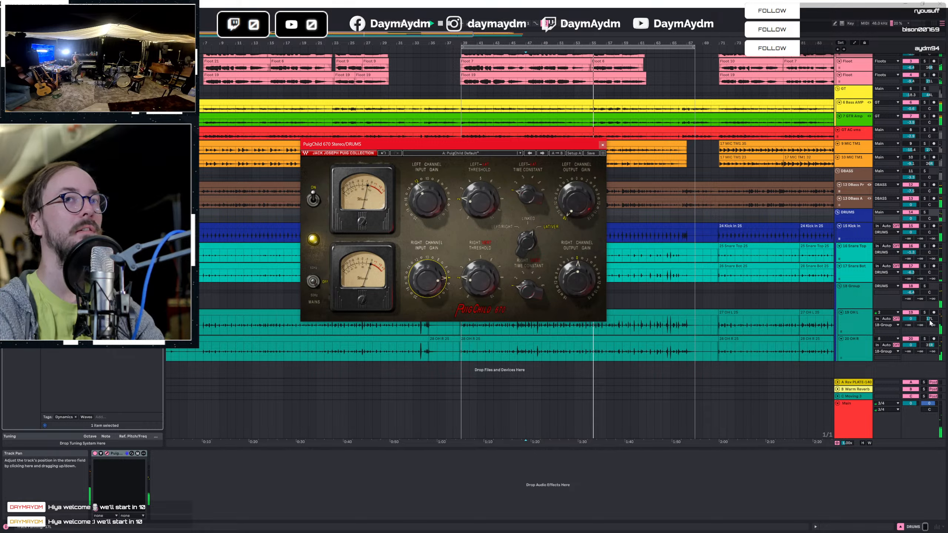
drag(929, 318, 929, 322)
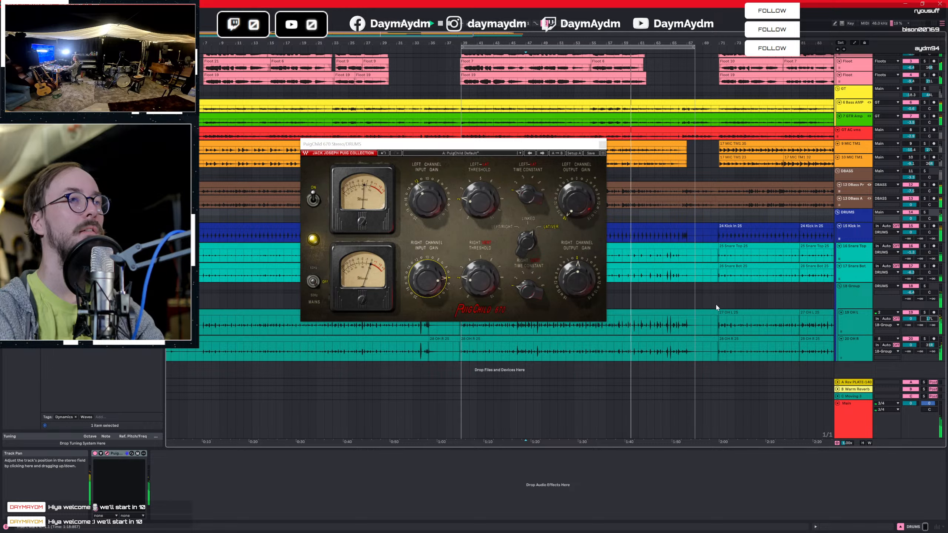
Dial in the PuigChild's left and right channel thresholds and output gains on the DRUMS group while listening to the mix.
drag(480, 278, 480, 264)
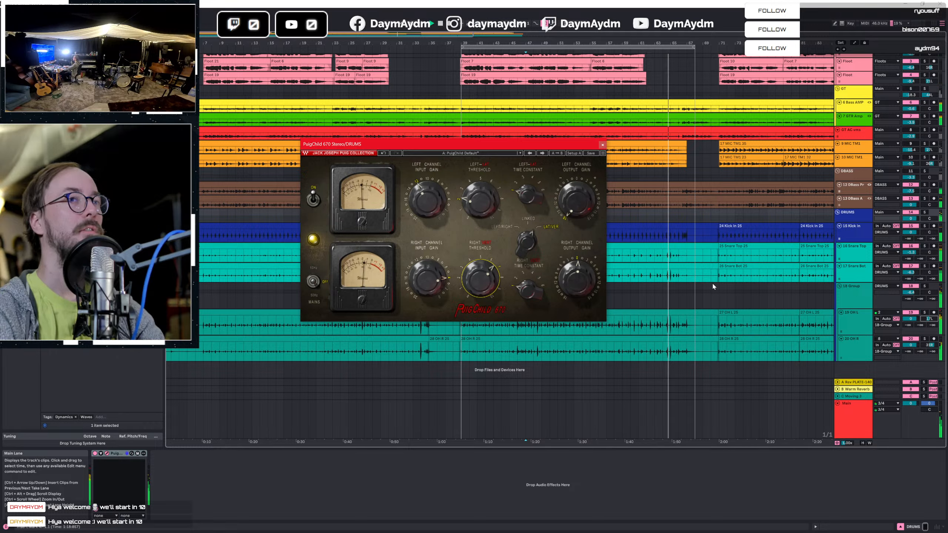
drag(577, 278, 577, 270)
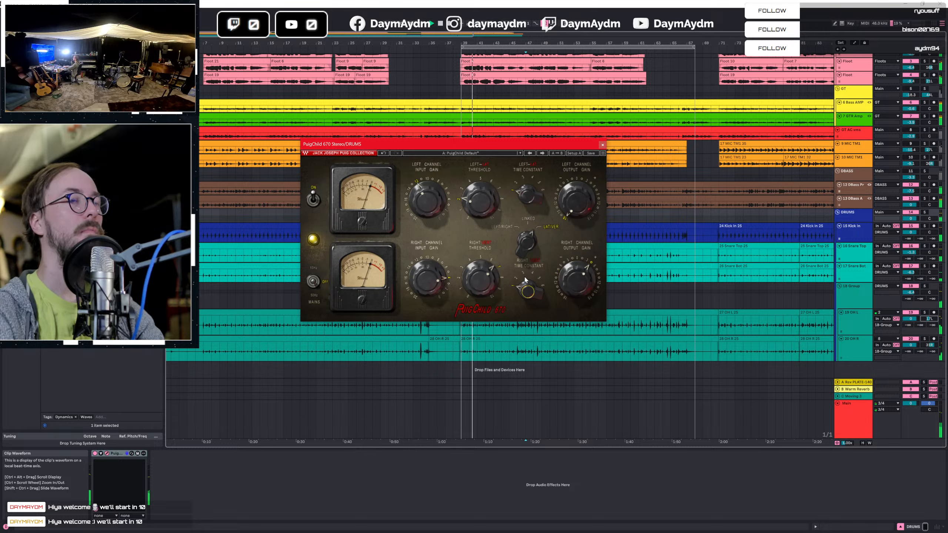
drag(566, 212, 566, 211)
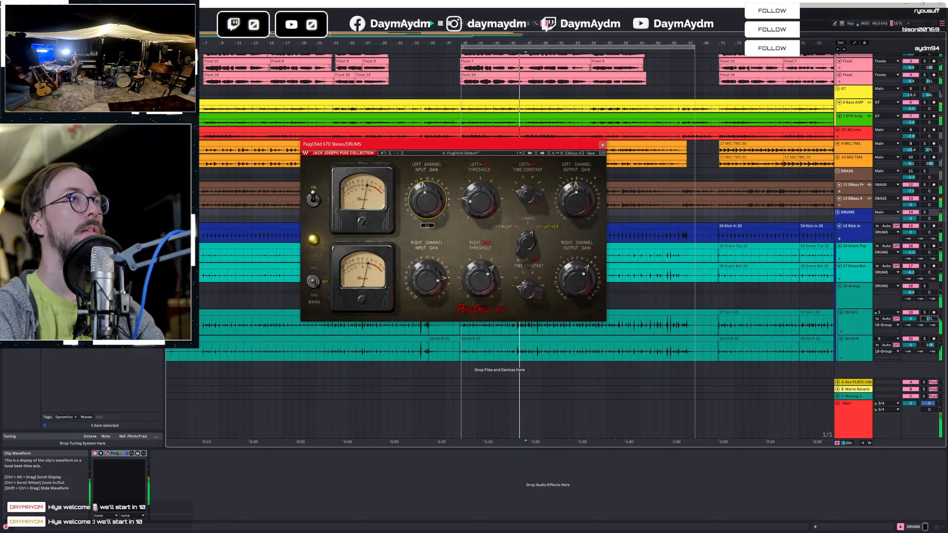
drag(479, 203, 479, 203)
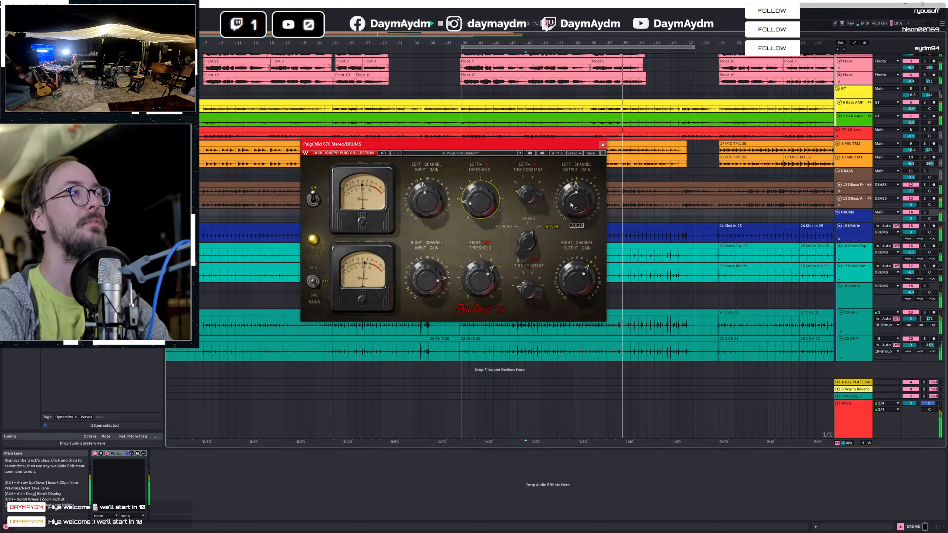
mouse_move(570, 217)
mouse_down()
mouse_move(570, 198)
mouse_move(570, 212)
mouse_up()
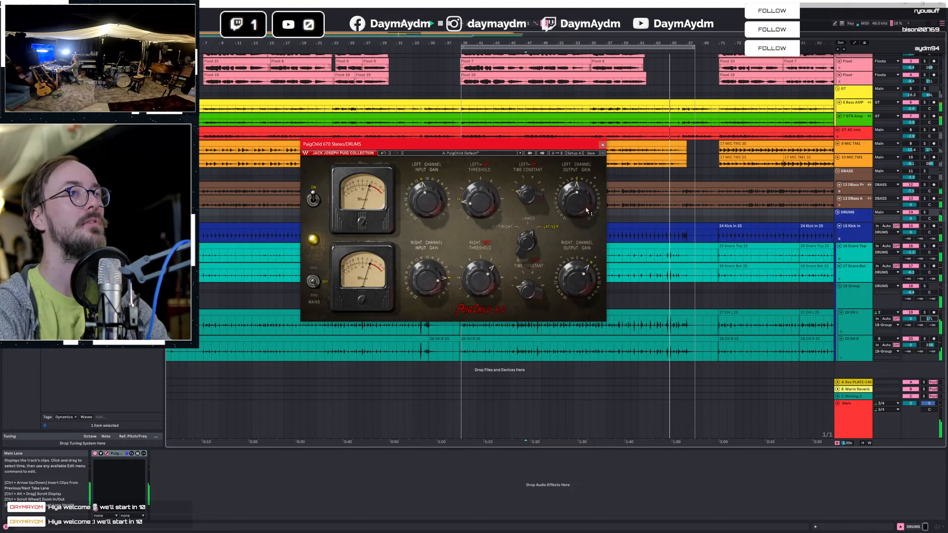
drag(584, 271, 585, 269)
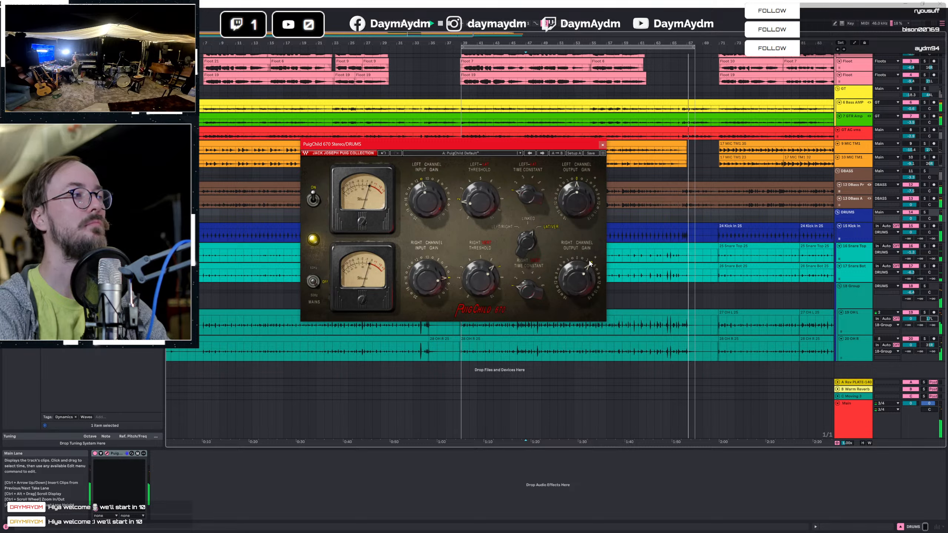
drag(579, 202, 578, 211)
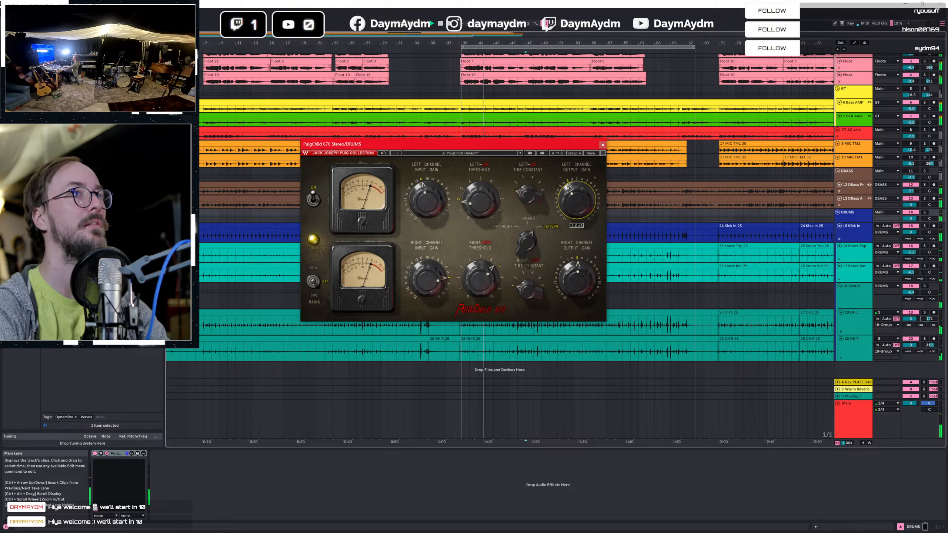
drag(577, 200, 577, 203)
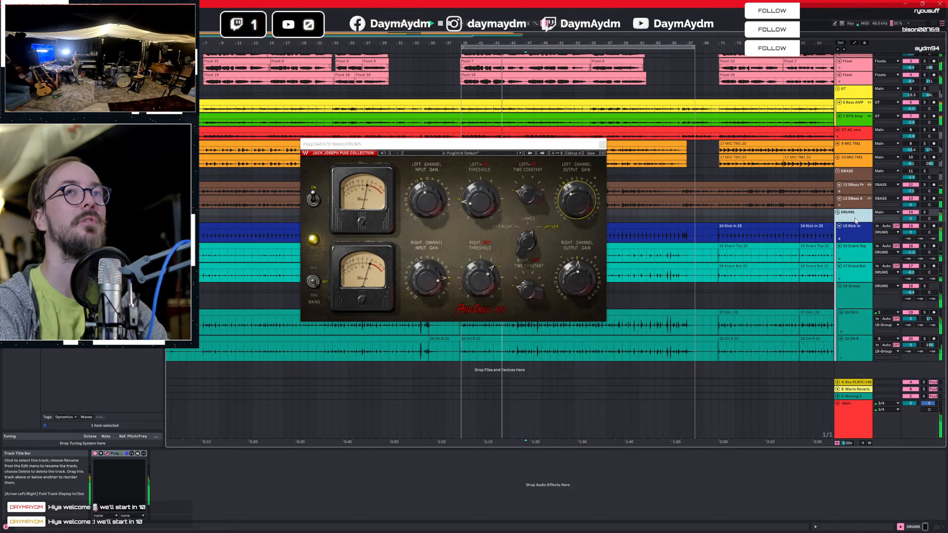
Compare the DRUMS group with the PuigChild compressor switched off and on.
click(916, 220)
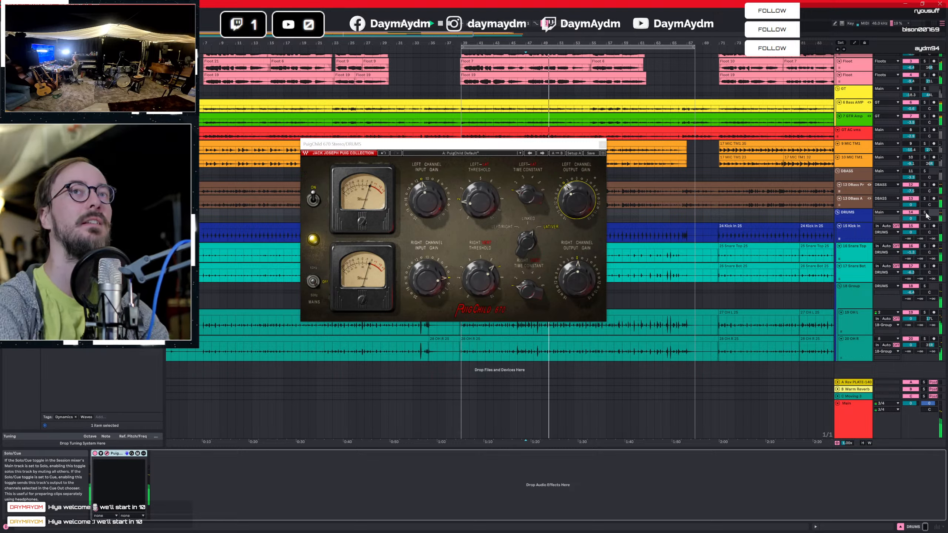
click(62, 447)
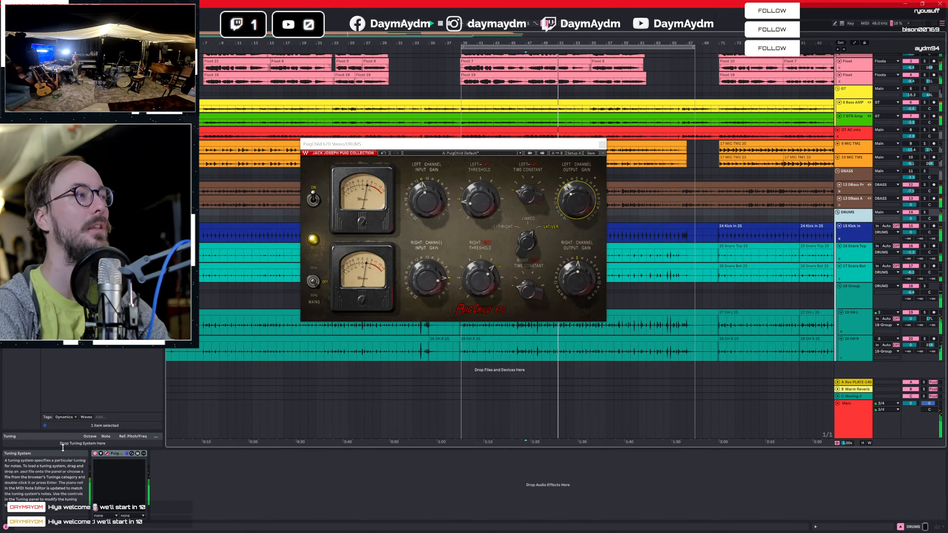
click(96, 454)
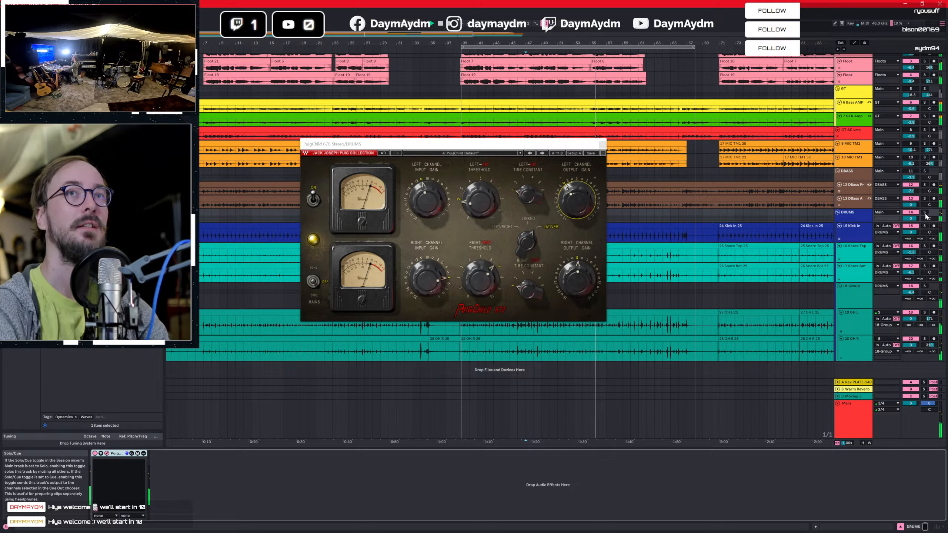
Enlarge the DRUMS group track and reduce the heights of the 18-Group track and both overhead tracks.
drag(870, 221, 870, 227)
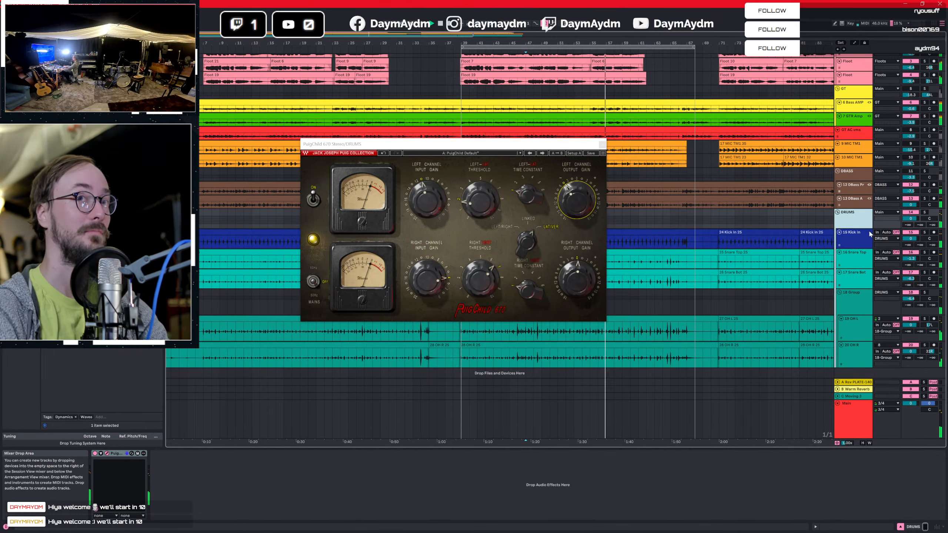
scroll(765, 217, down, 1)
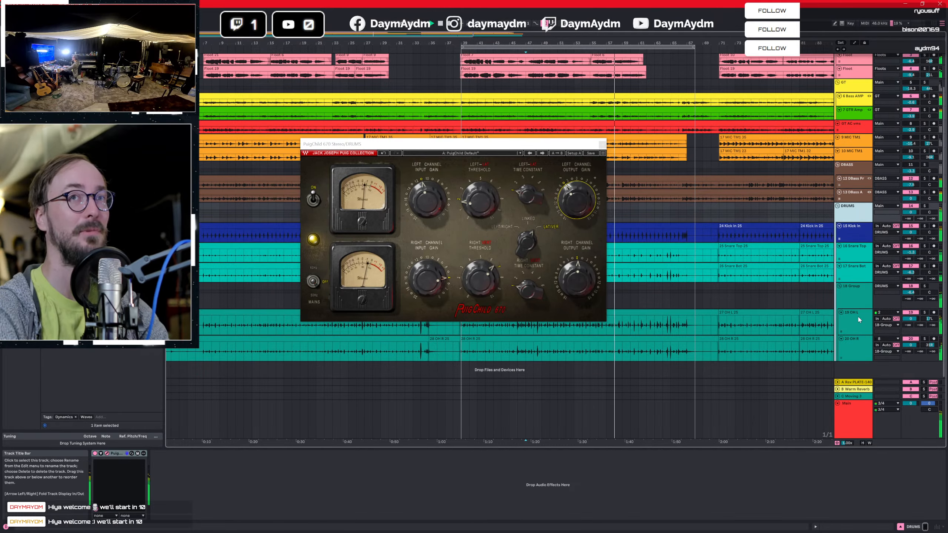
drag(853, 307, 853, 300)
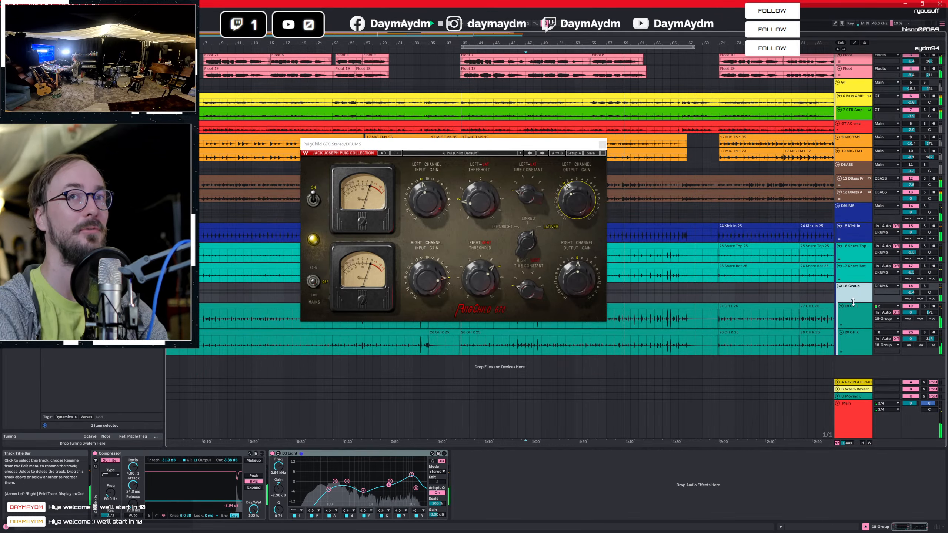
shift+click(855, 344)
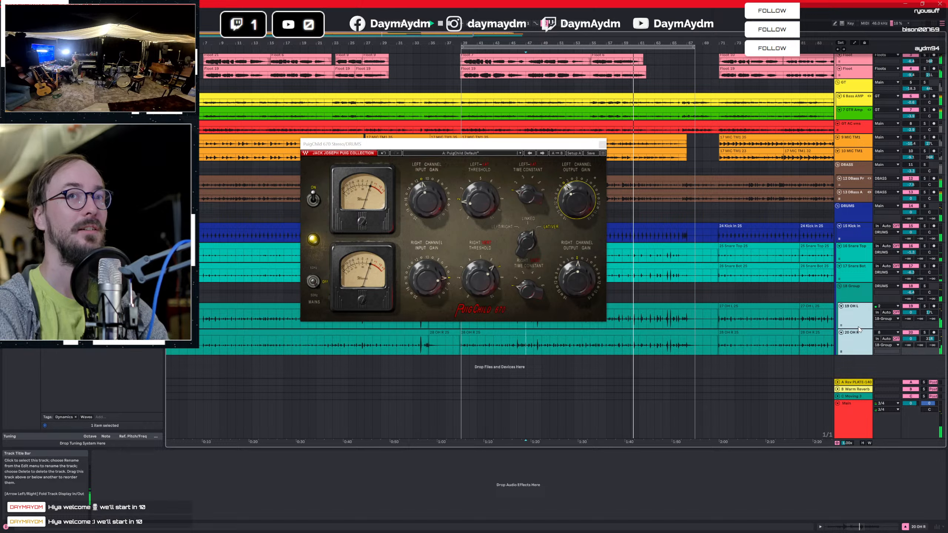
drag(857, 329, 857, 321)
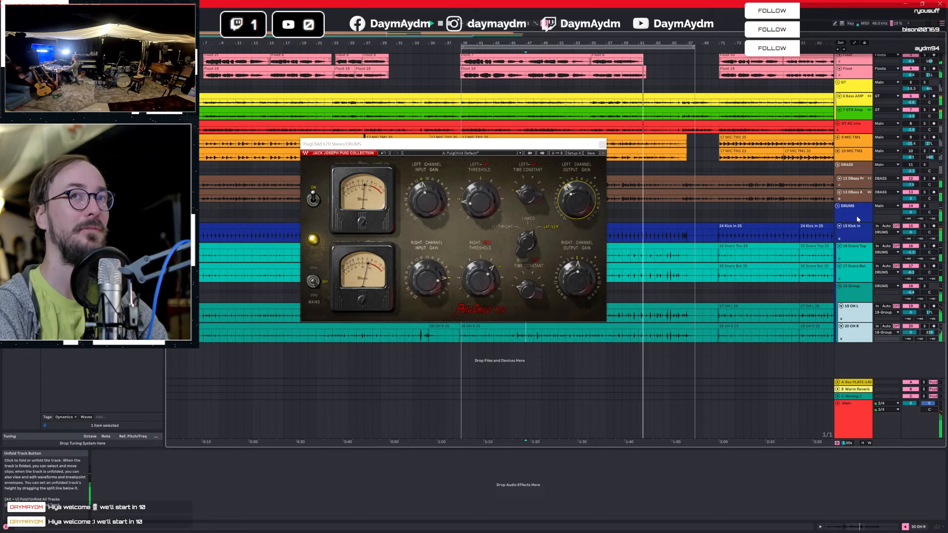
click(845, 272)
Lower the DRUMS group volume to fit the mix and close the PuigChild window.
click(852, 218)
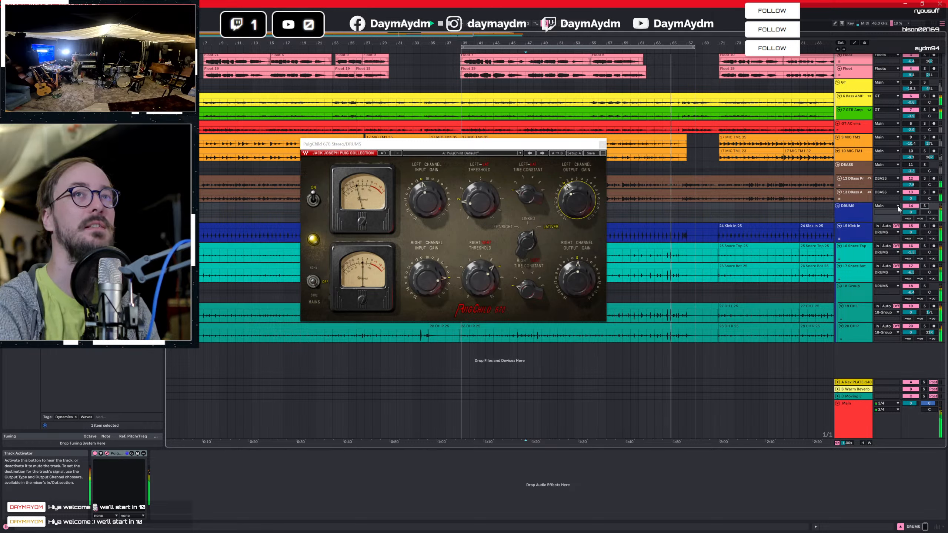
drag(910, 212, 910, 225)
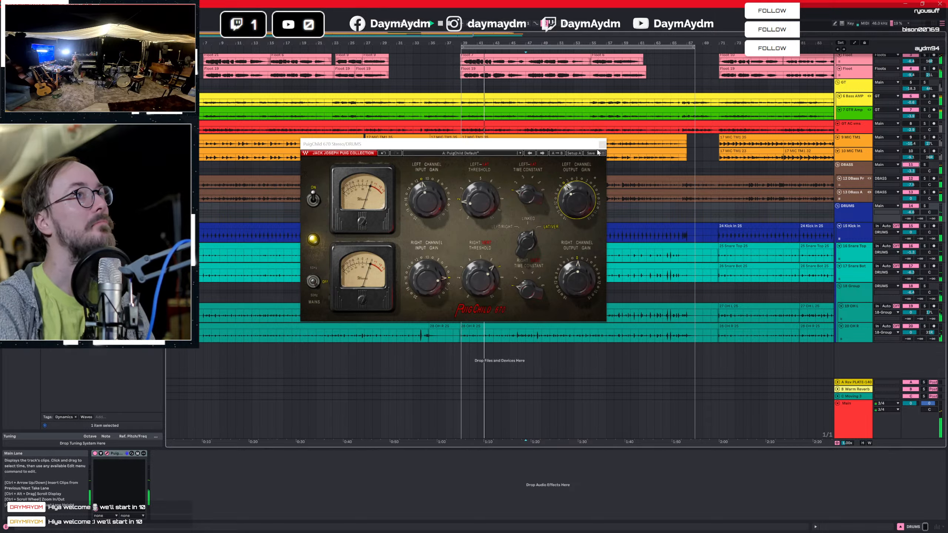
key(ctrl+alt+p)
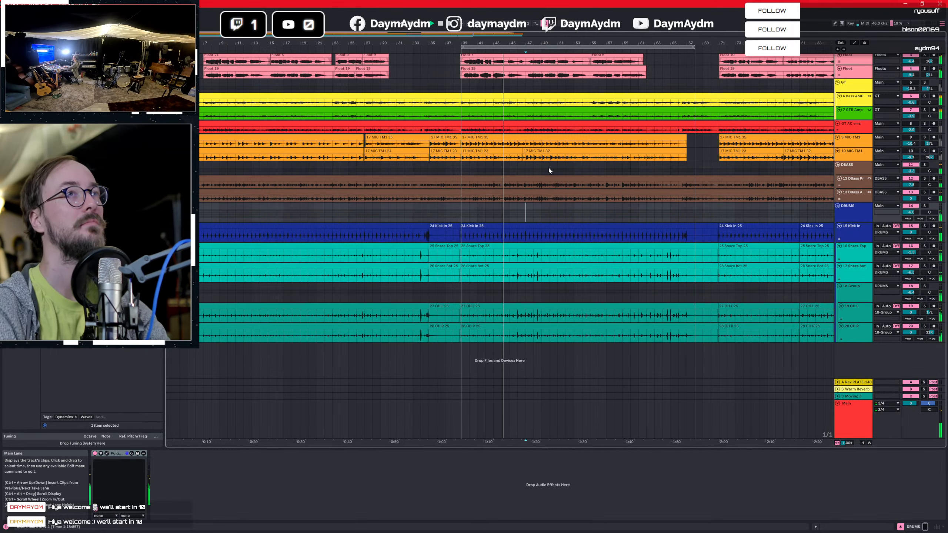
Solo the two DBass tracks in turn, raising the DBass Proxi volume and lowering the DBass Amb volume.
click(512, 185)
double_click(512, 185)
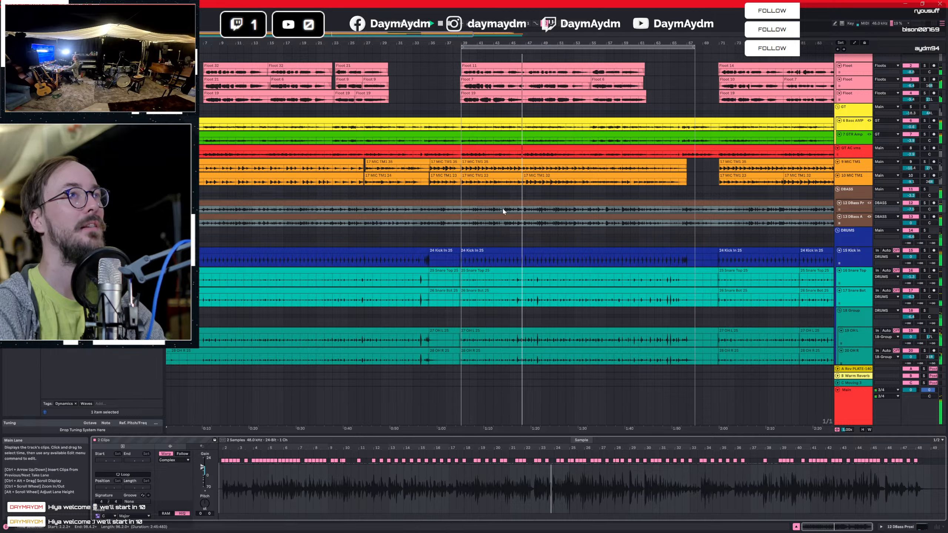
click(510, 208)
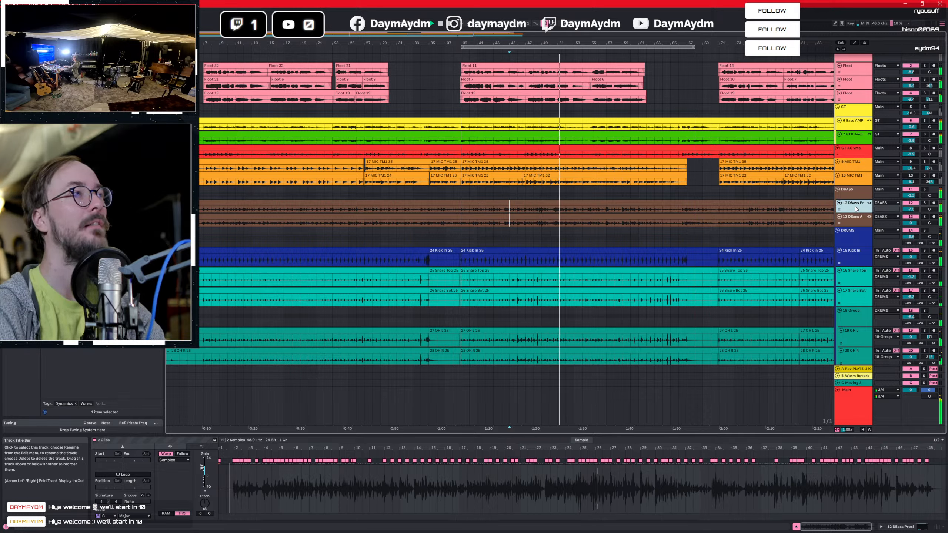
click(852, 215)
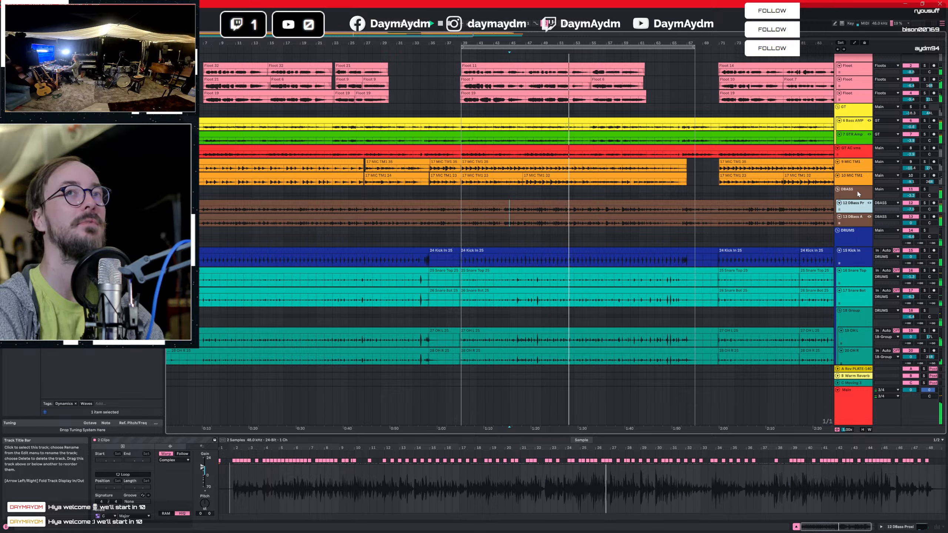
click(925, 203)
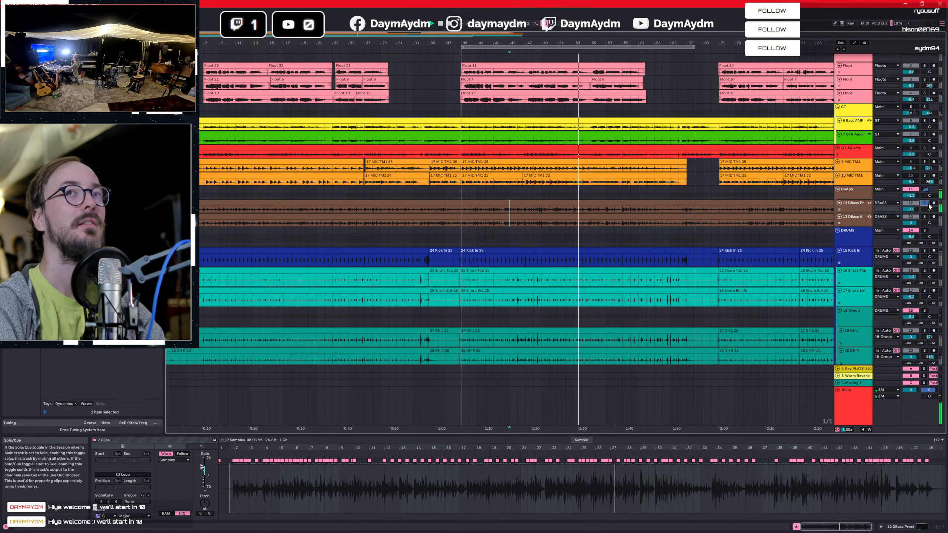
drag(910, 209, 910, 202)
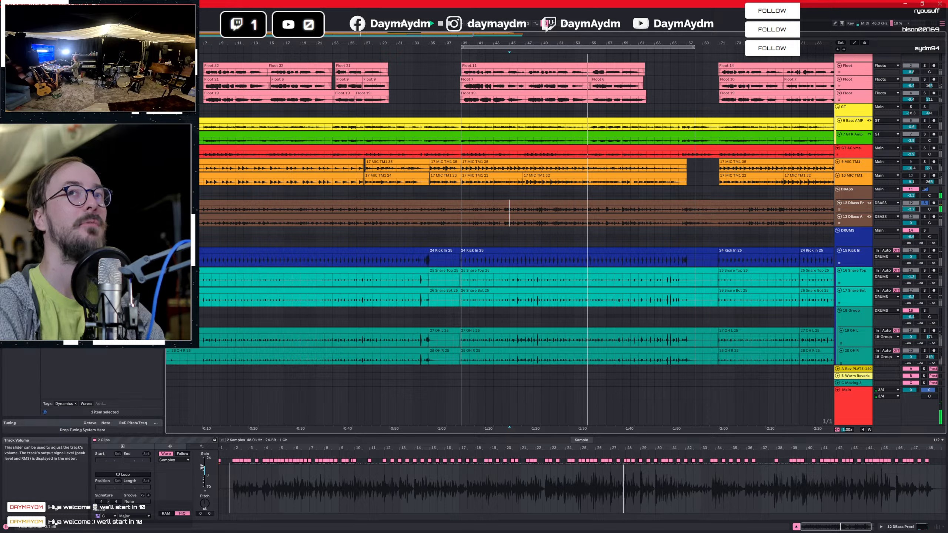
click(925, 218)
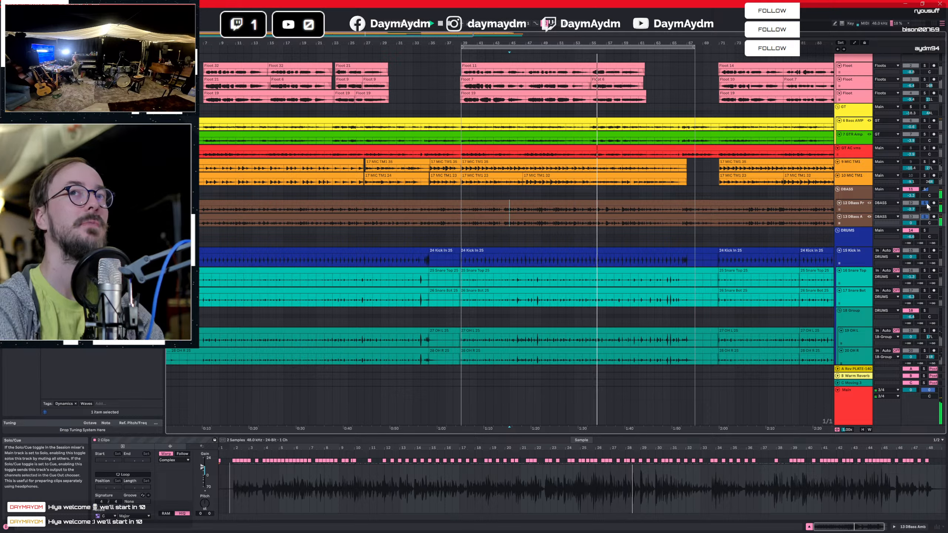
drag(915, 223, 915, 230)
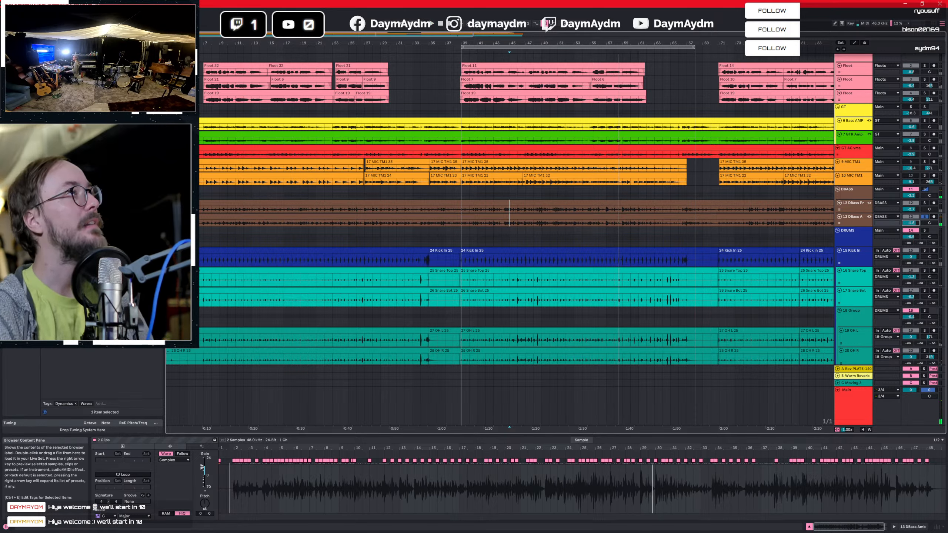
Insert Virtual Mix Rack after the Tuner on DBass Proxi, load the Classic Tubes microphone module into its first slot and resume playback.
drag(89, 187, 530, 208)
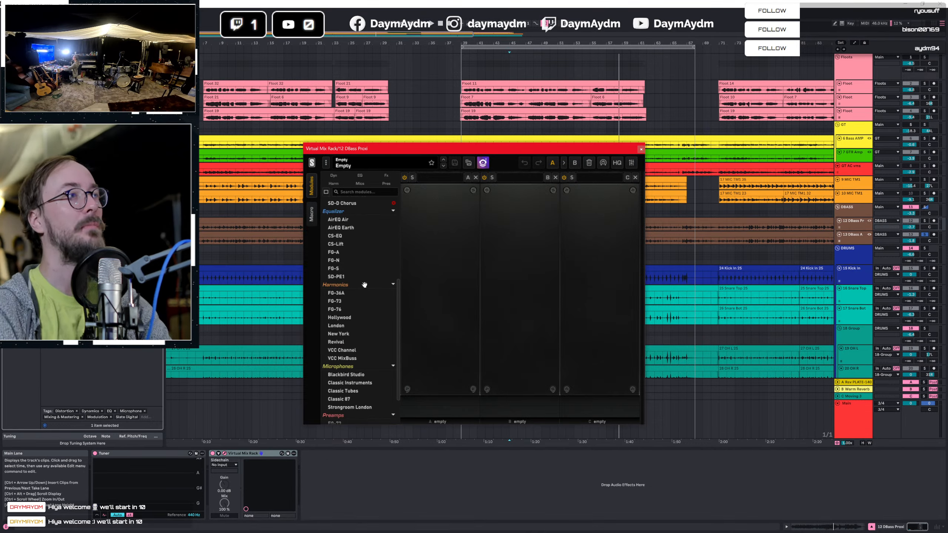
scroll(374, 291, down, 5)
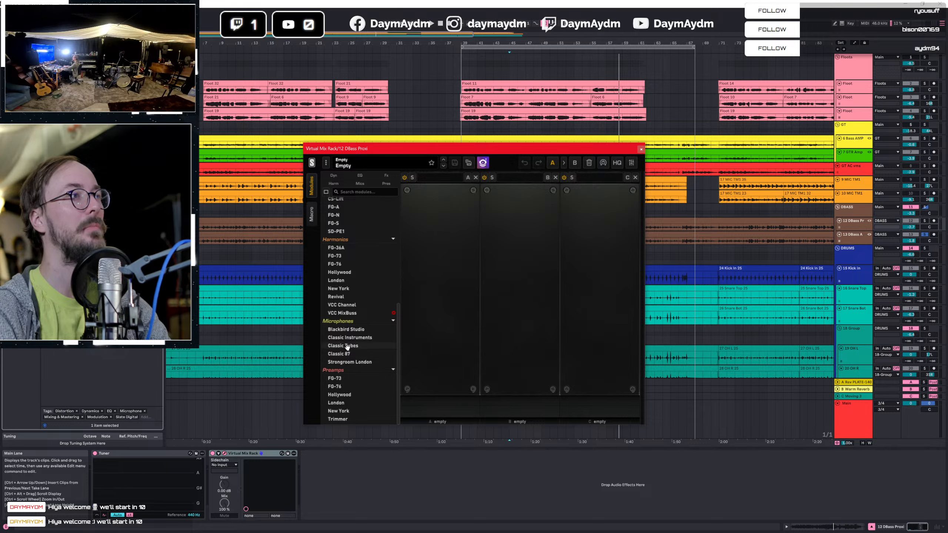
drag(437, 334, 438, 335)
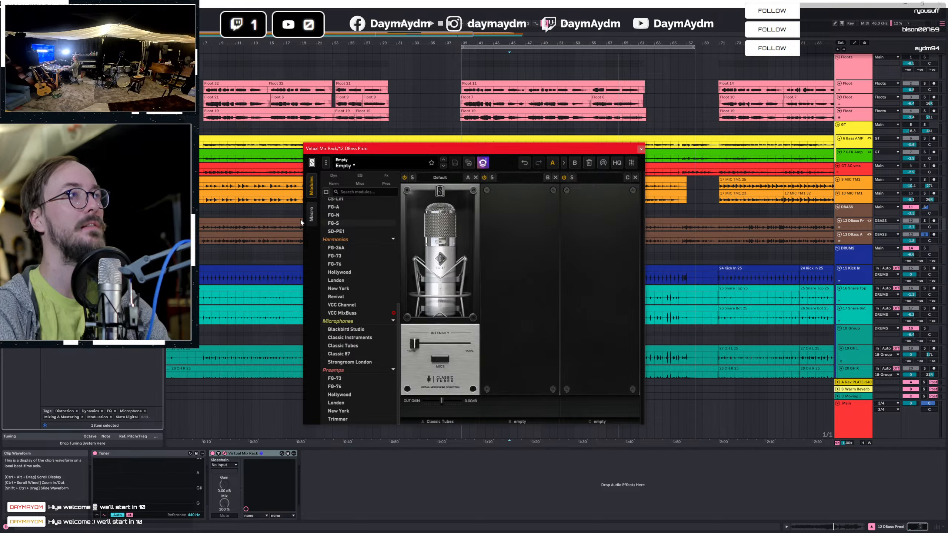
click(211, 226)
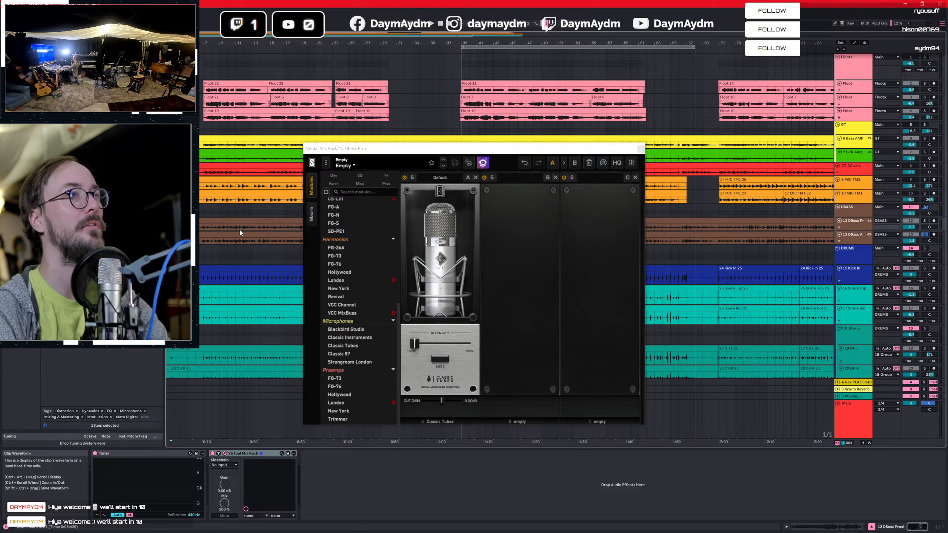
key(space)
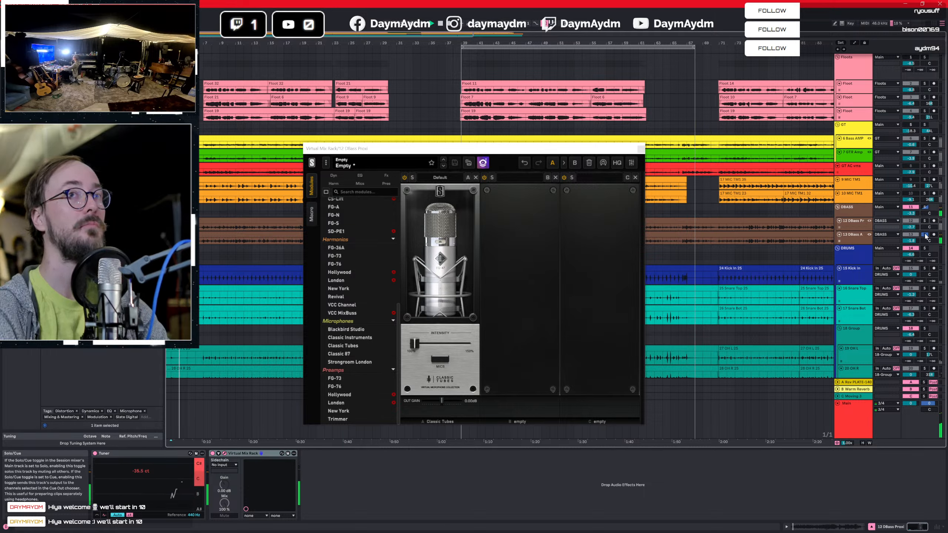
Delete the Tuner from the DBass Proxi track and solo that track.
click(850, 237)
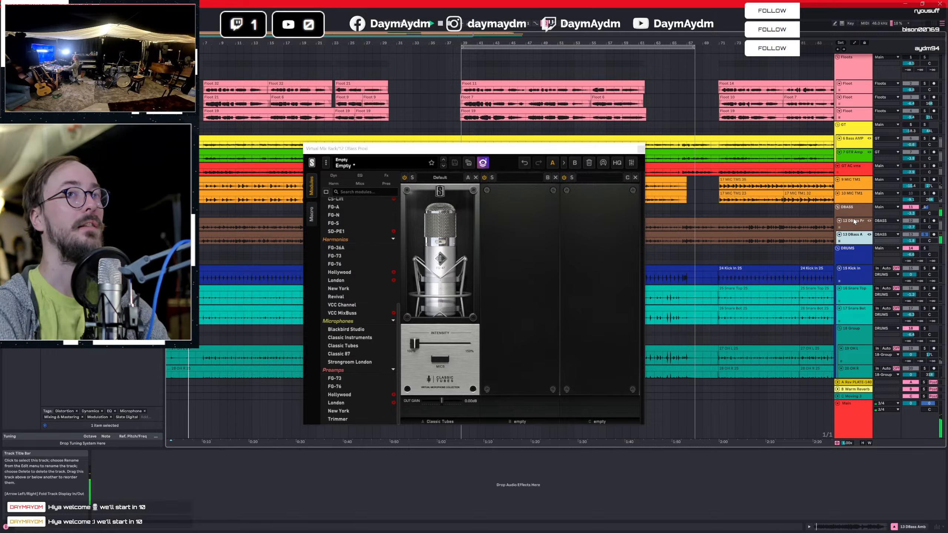
click(854, 222)
click(132, 455)
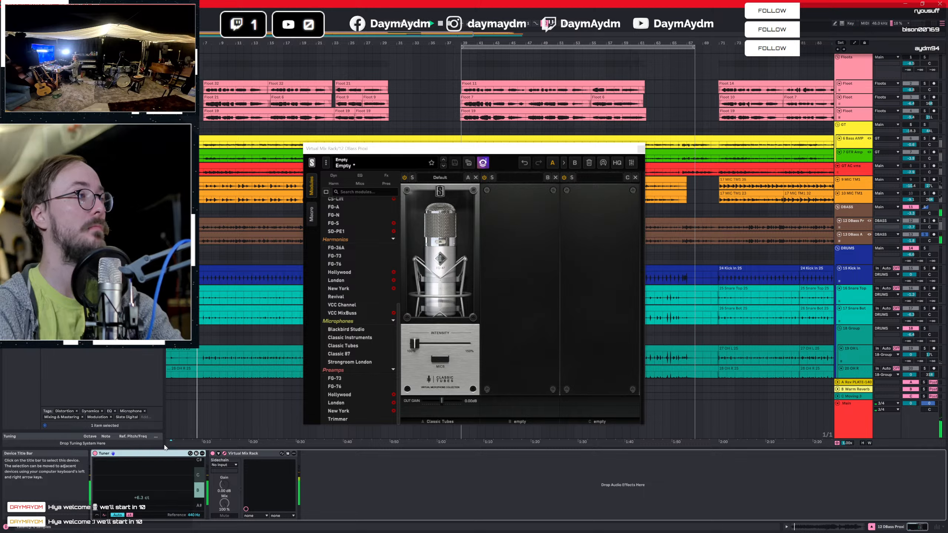
key(Delete)
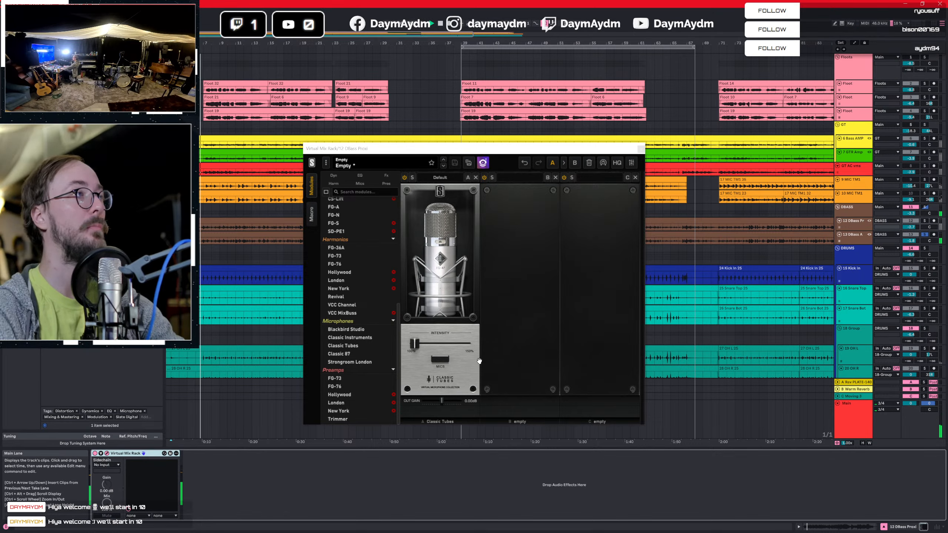
click(924, 222)
click(855, 226)
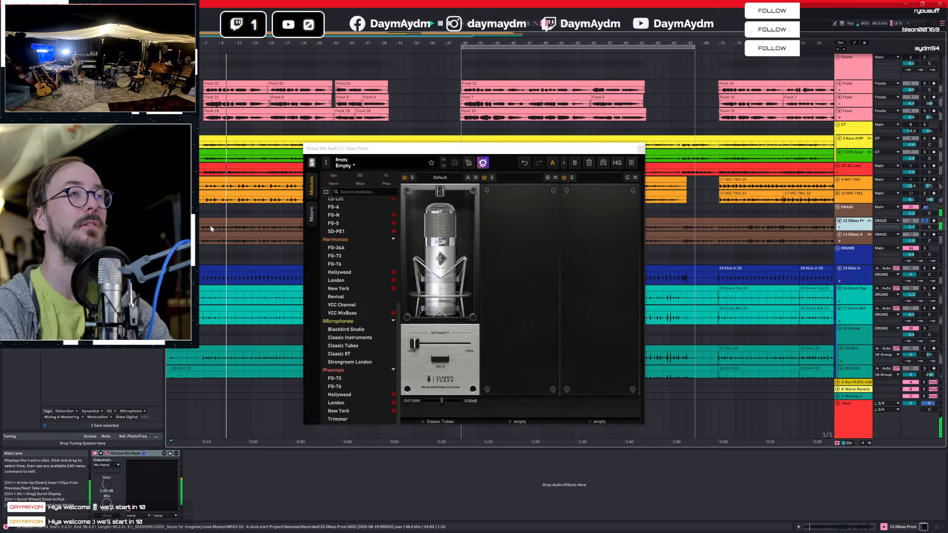
Raise the Classic Tubes intensity on DBass Proxi to about 131% and audition the FG-251, FG-12 and FG-M7 microphone models.
click(537, 265)
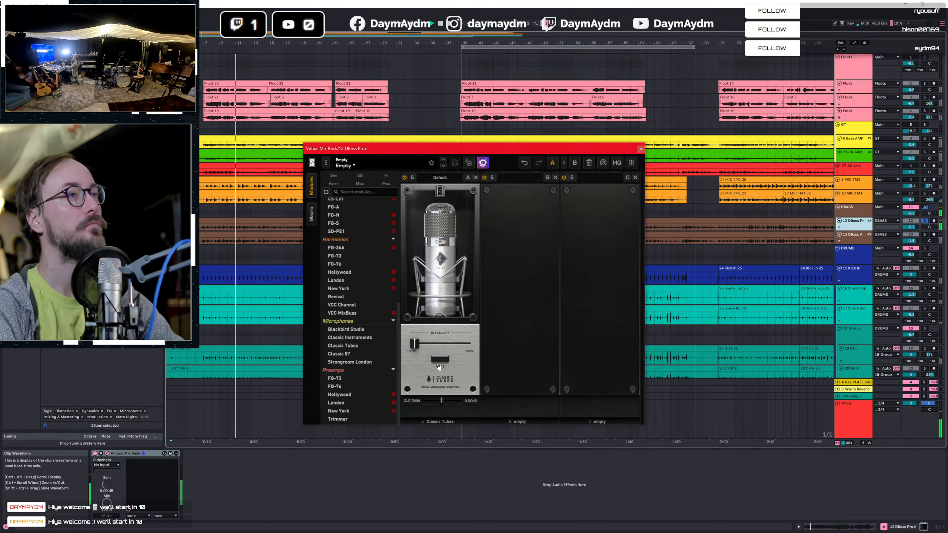
drag(414, 344, 449, 343)
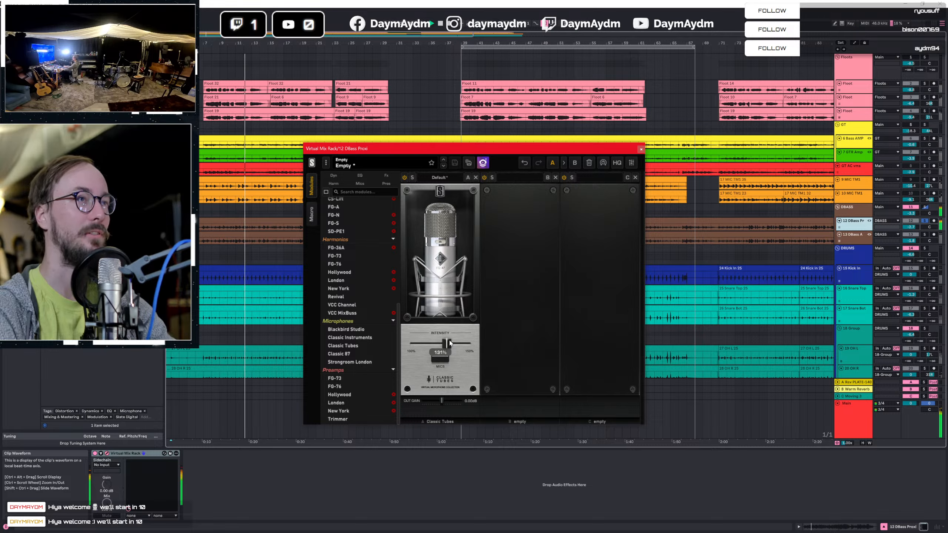
click(444, 356)
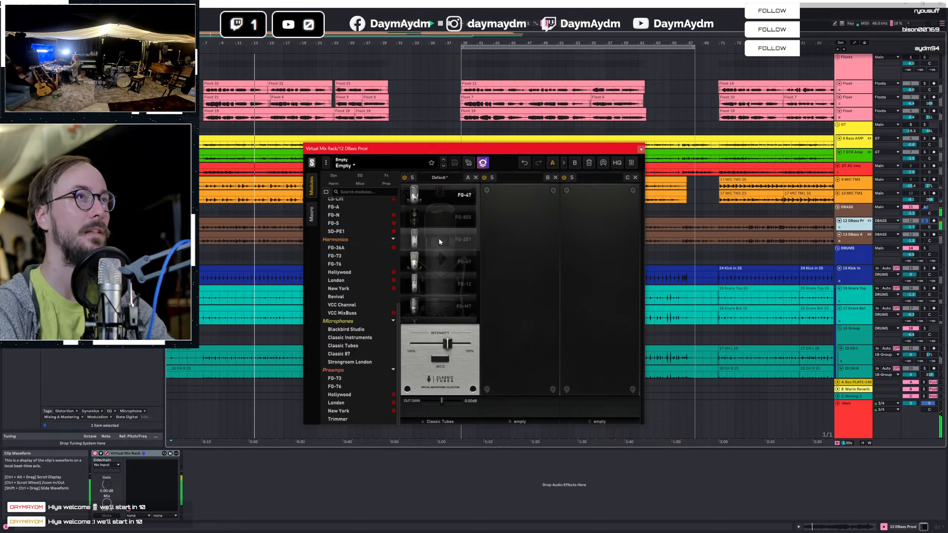
click(447, 240)
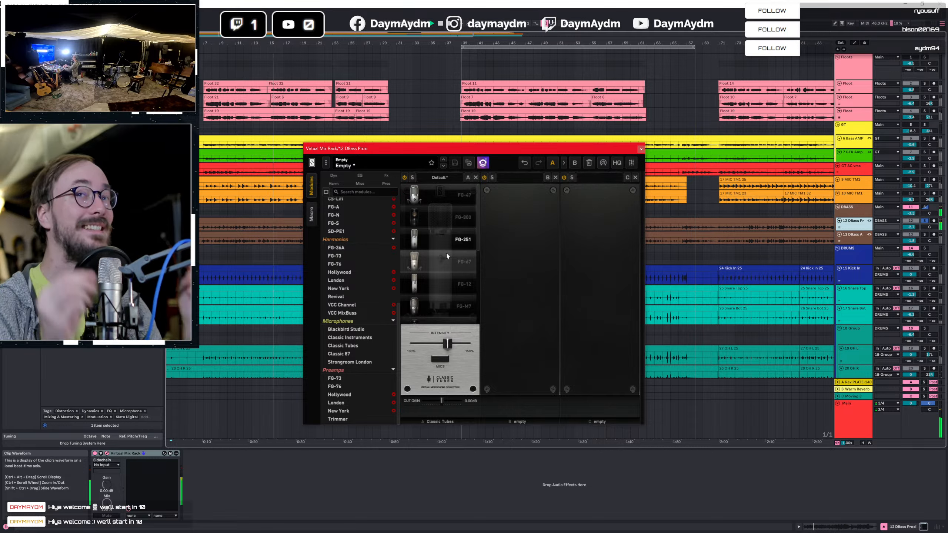
click(446, 255)
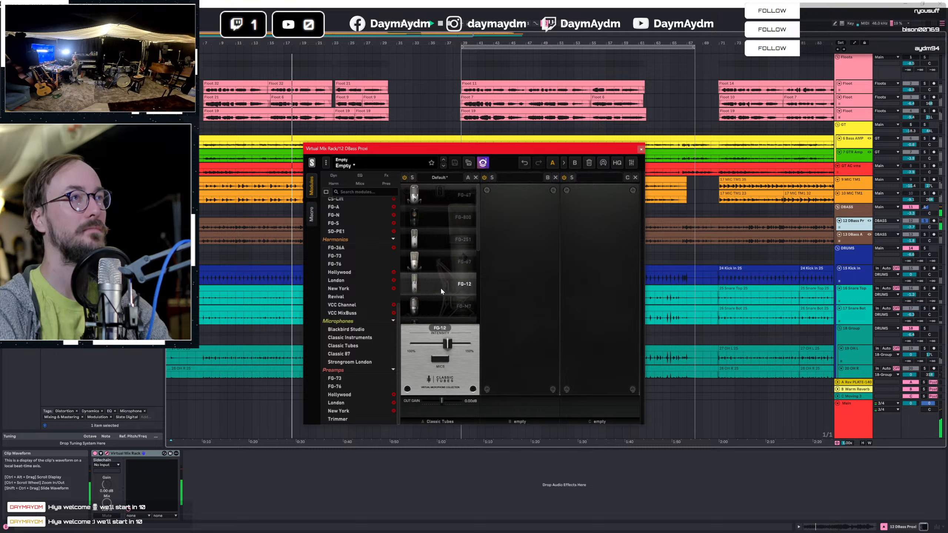
click(444, 301)
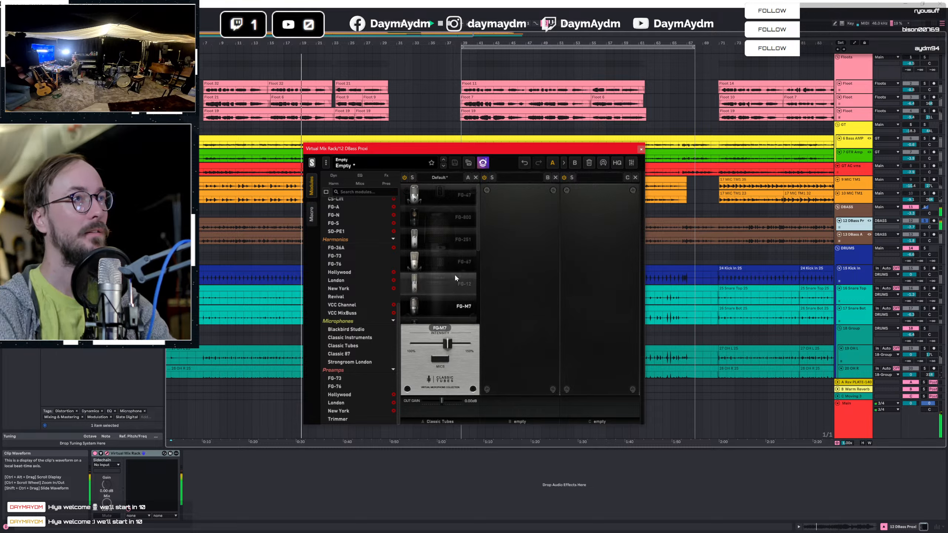
Compare the FG-47 mk2, FG-67 mk2, FG-44 and FG-269 microphones on DBass Proxi and settle on the FG-M7.
scroll(454, 273, down, 2)
scroll(455, 275, down, 1)
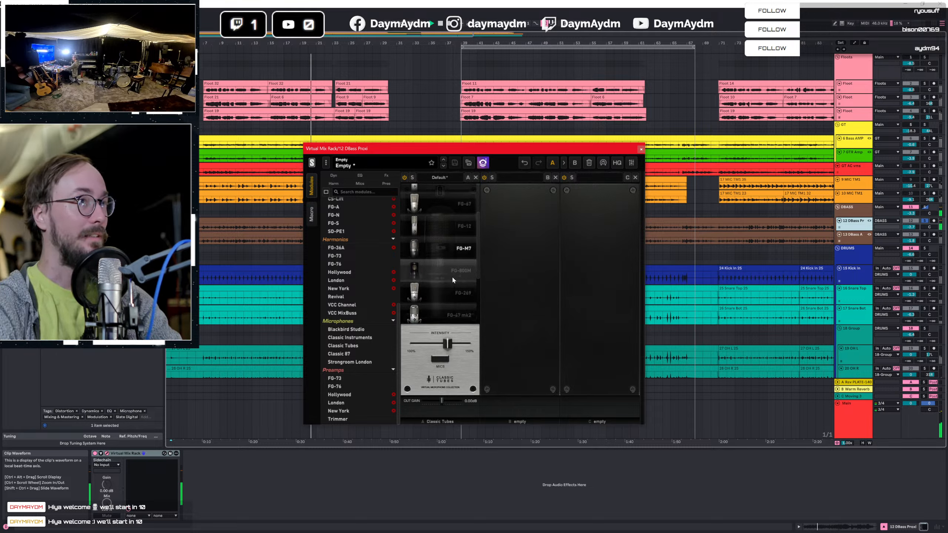
click(439, 291)
scroll(438, 291, down, 2)
click(440, 283)
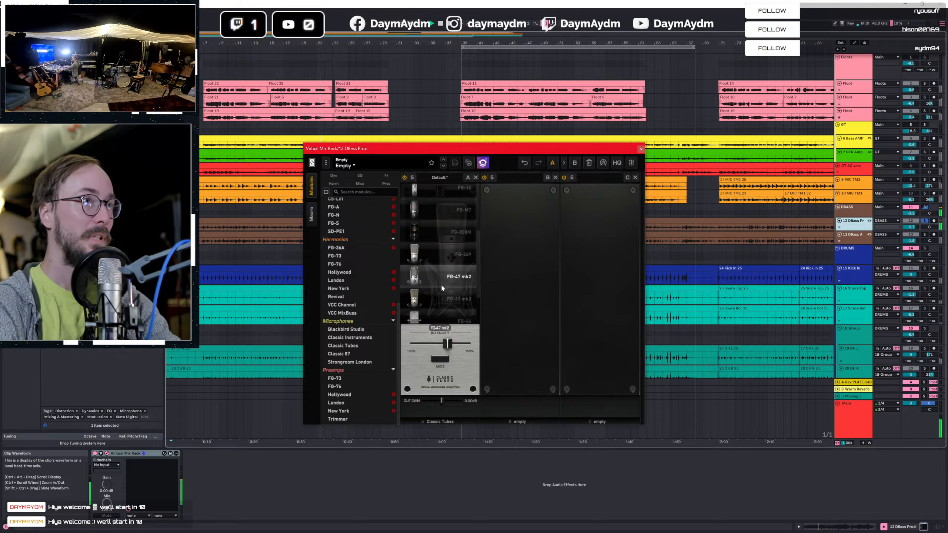
scroll(454, 278, down, 1)
click(456, 278)
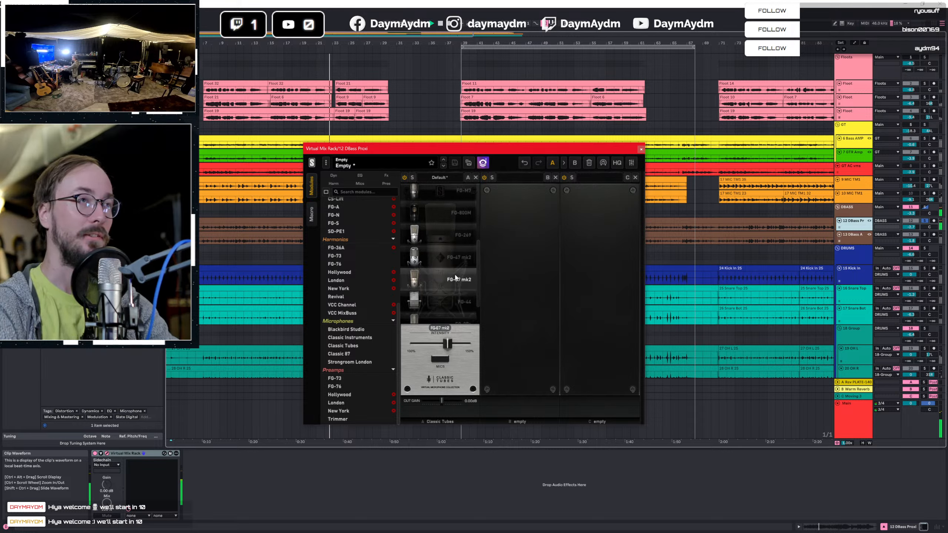
click(459, 280)
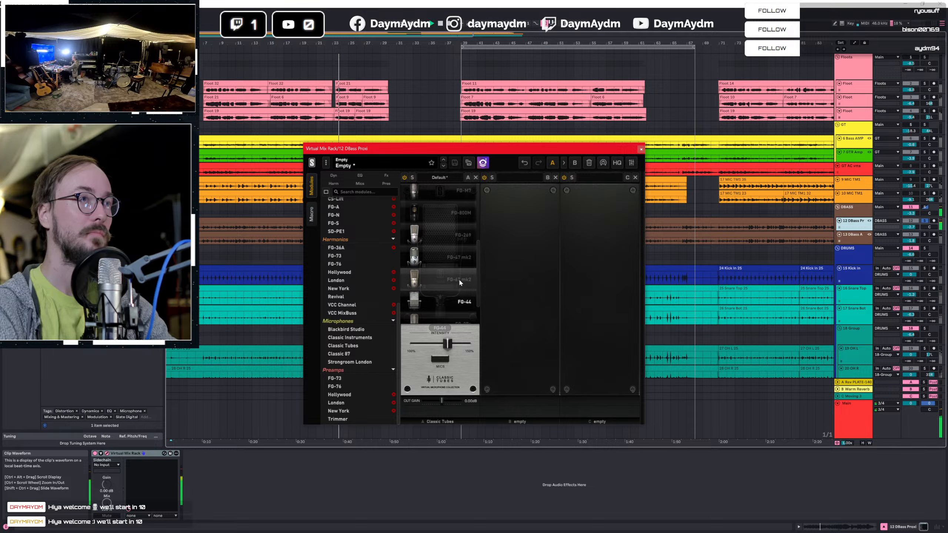
click(450, 226)
scroll(450, 228, up, 1)
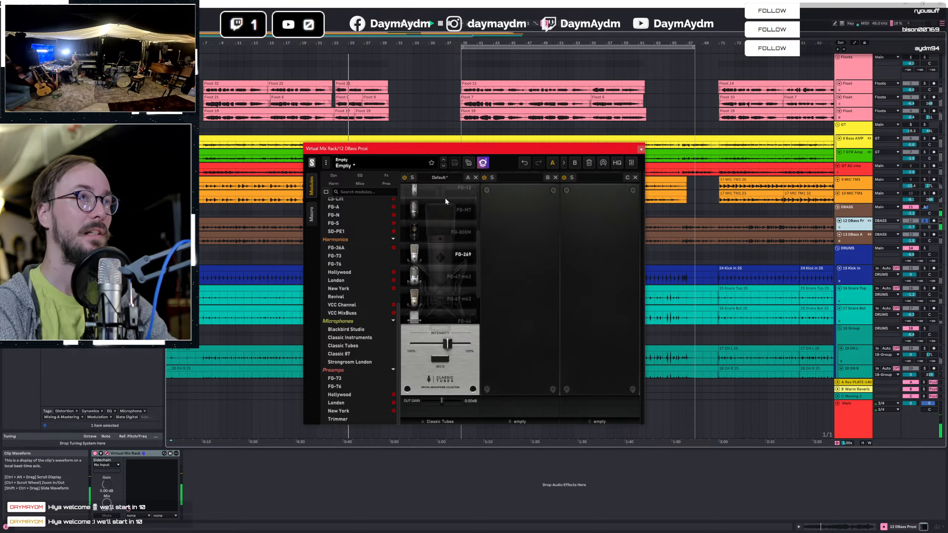
click(442, 210)
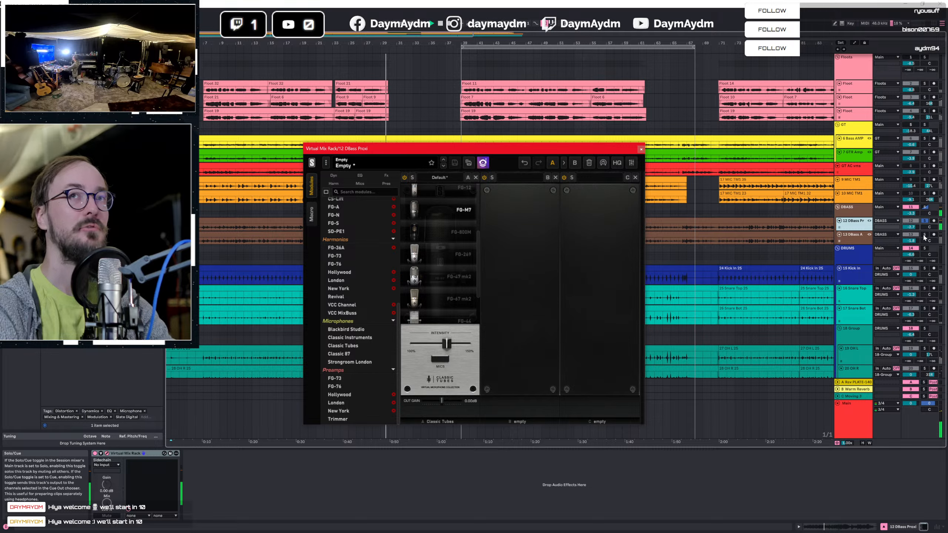
Solo the DBass Amb track and add a Virtual Mix Rack to it with Classic Tubes in the first slot.
click(924, 235)
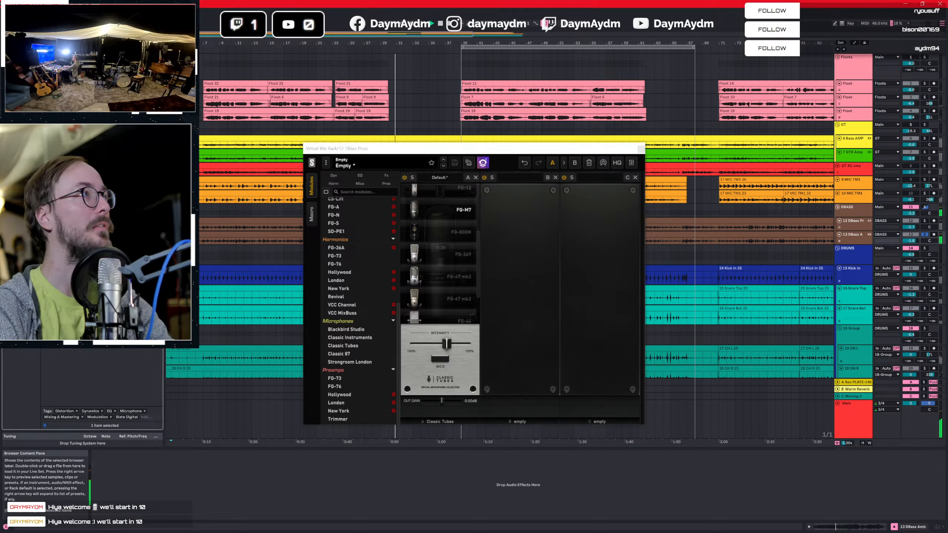
click(269, 242)
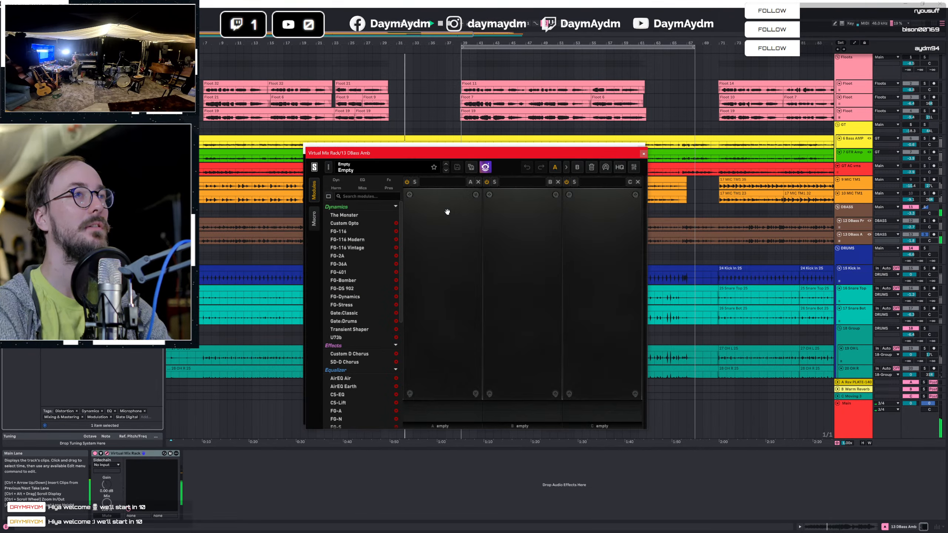
scroll(351, 338, down, 5)
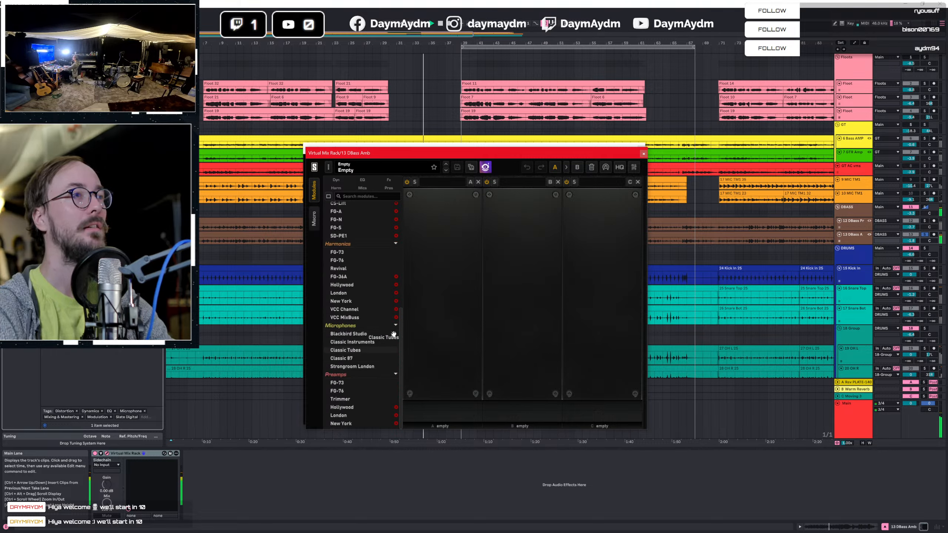
drag(394, 334, 451, 288)
Audition Classic Tubes microphone models on DBass Amb, including the FG-800 and FG-12.
click(450, 365)
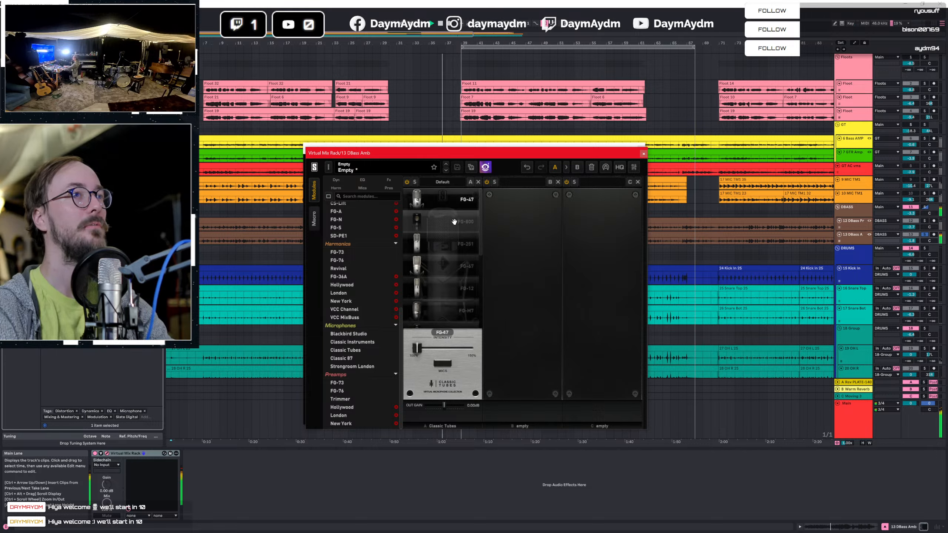
click(458, 288)
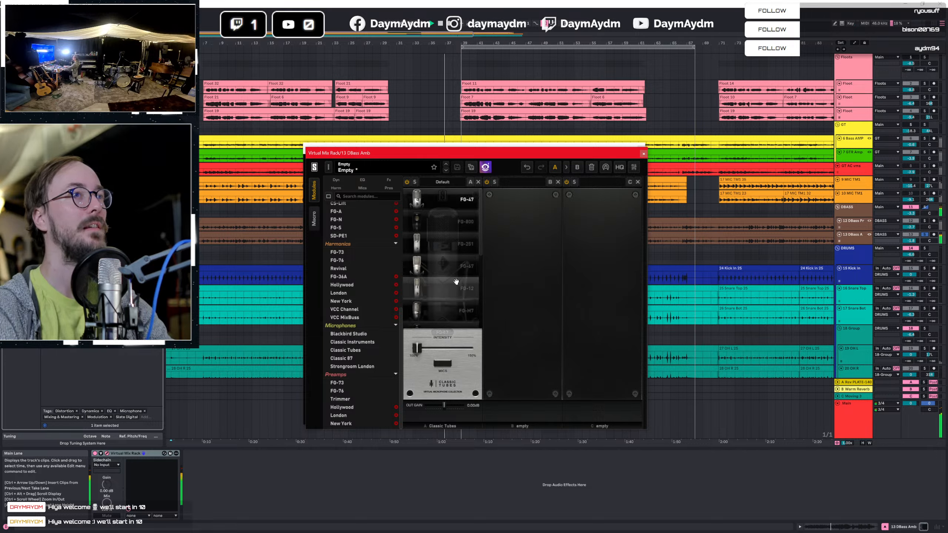
click(463, 246)
click(451, 229)
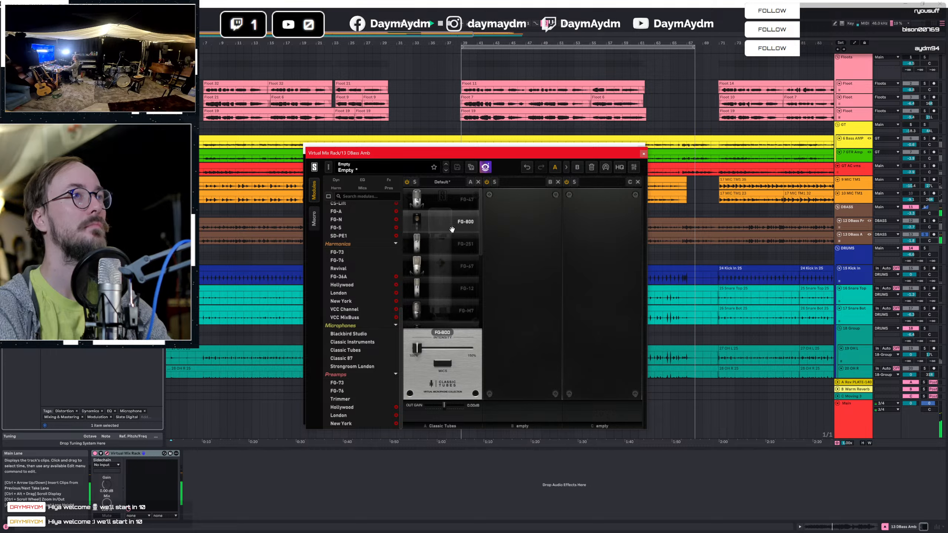
scroll(454, 287, down, 1)
click(456, 278)
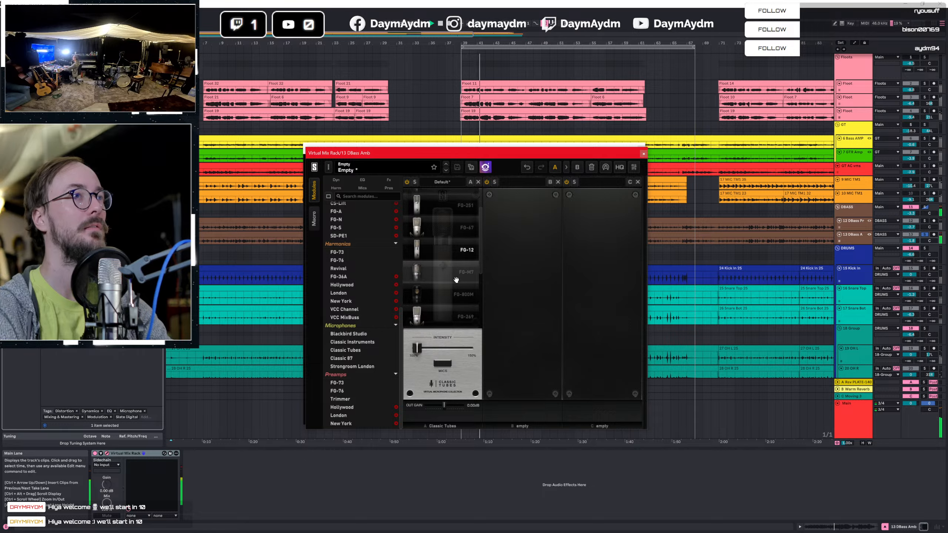
Audition the FG-269, FG-47 mk2 and FG-49 microphones on DBass Amb and return to the FG-47.
scroll(453, 282, down, 1)
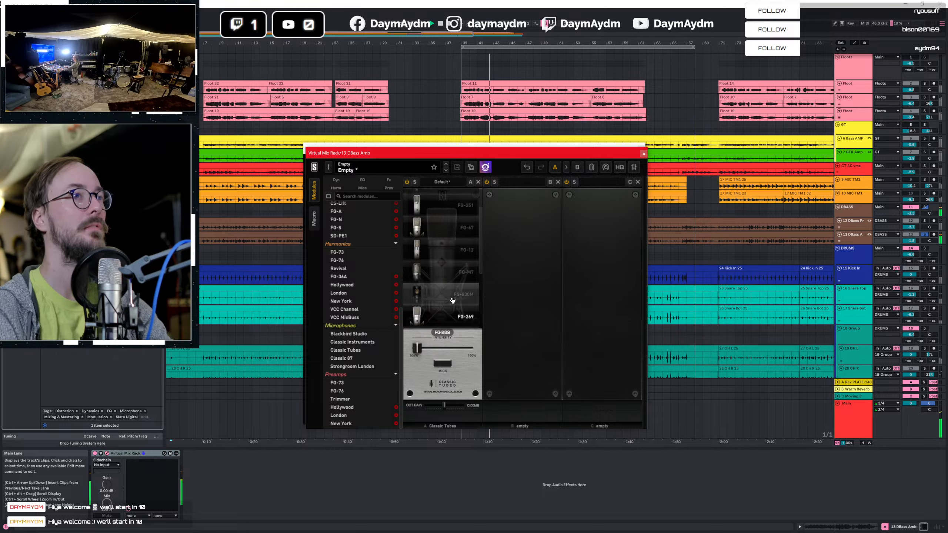
click(450, 284)
scroll(450, 284, down, 1)
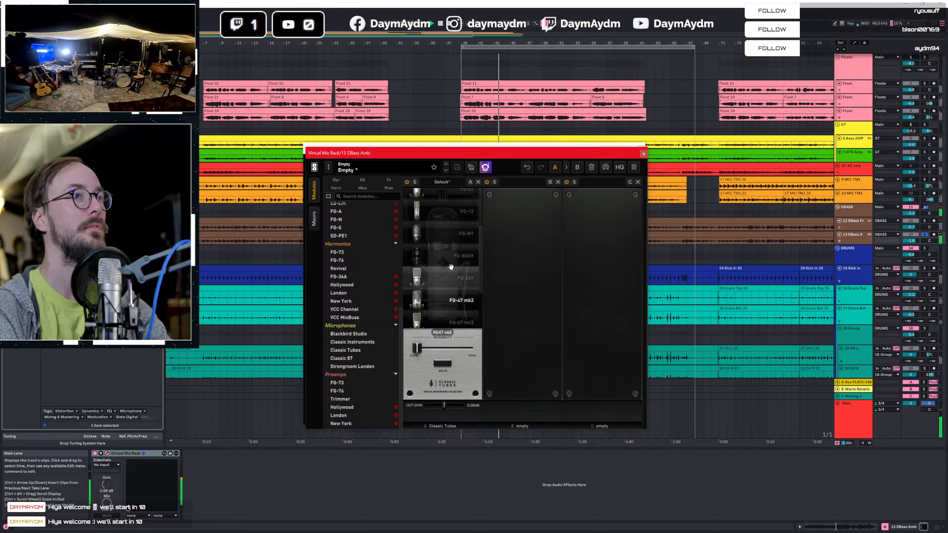
click(450, 280)
scroll(451, 266, down, 2)
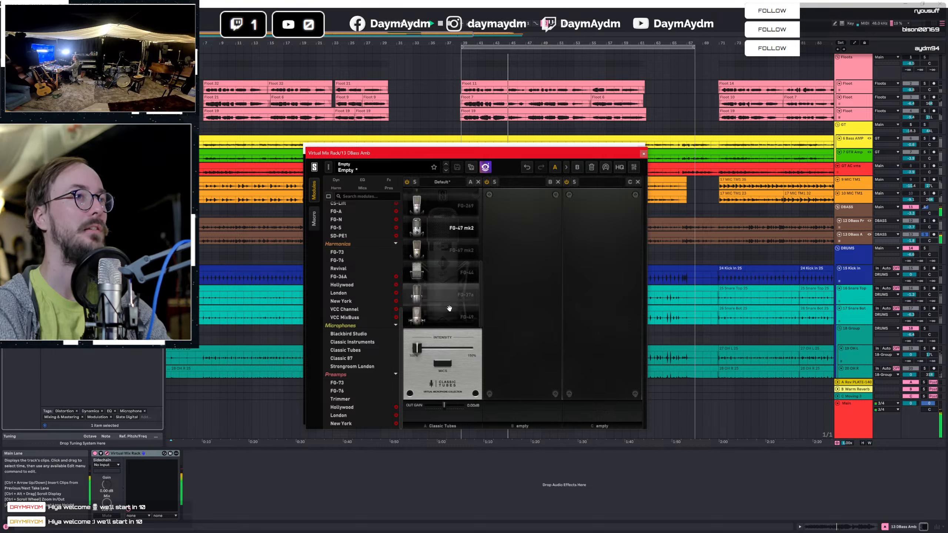
click(447, 315)
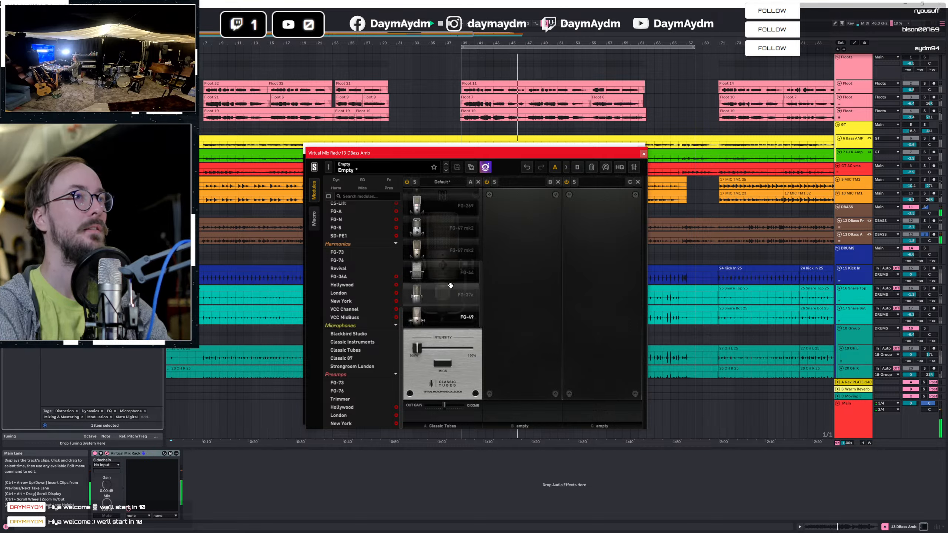
scroll(448, 261, up, 8)
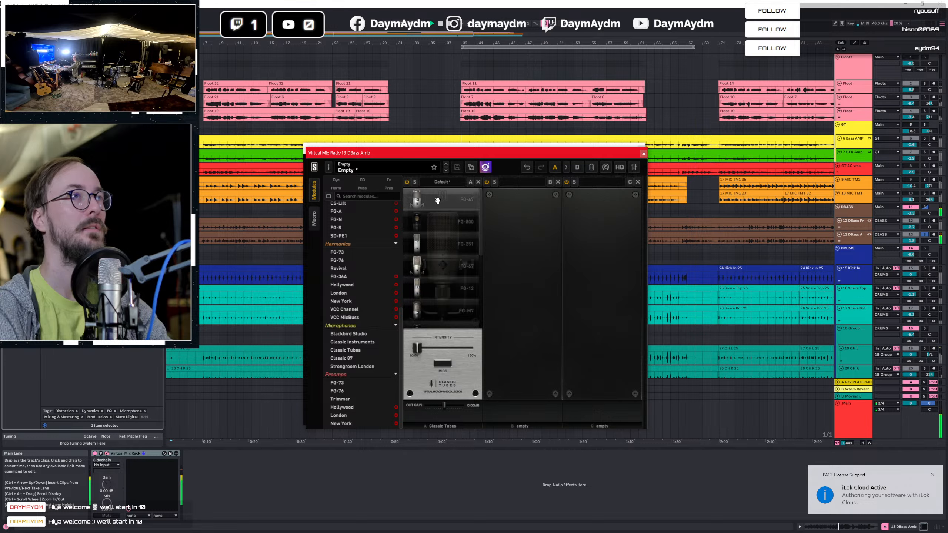
click(438, 200)
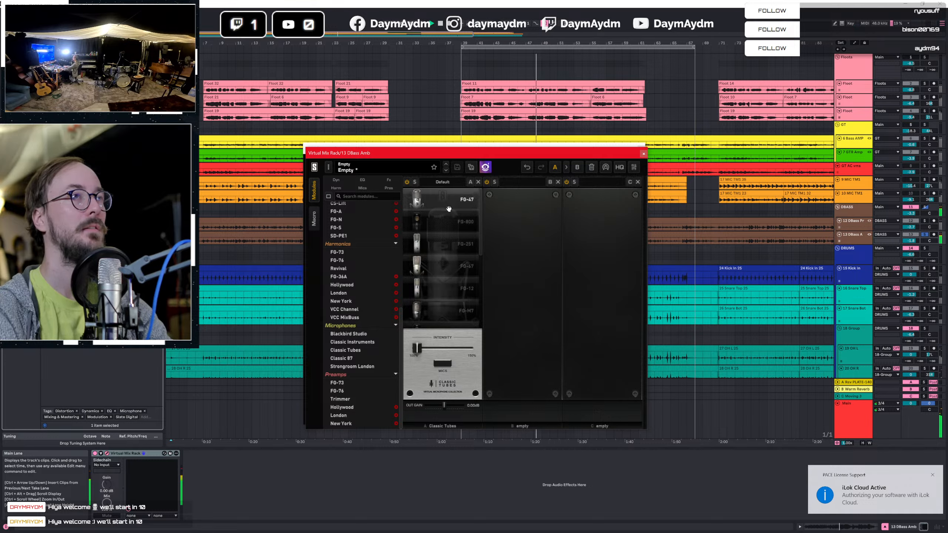
Replace Classic Tubes with Classic 87 on DBass Amb, raise its intensity and audition the SD-87 mk1 and mk2 microphones.
drag(391, 349, 444, 261)
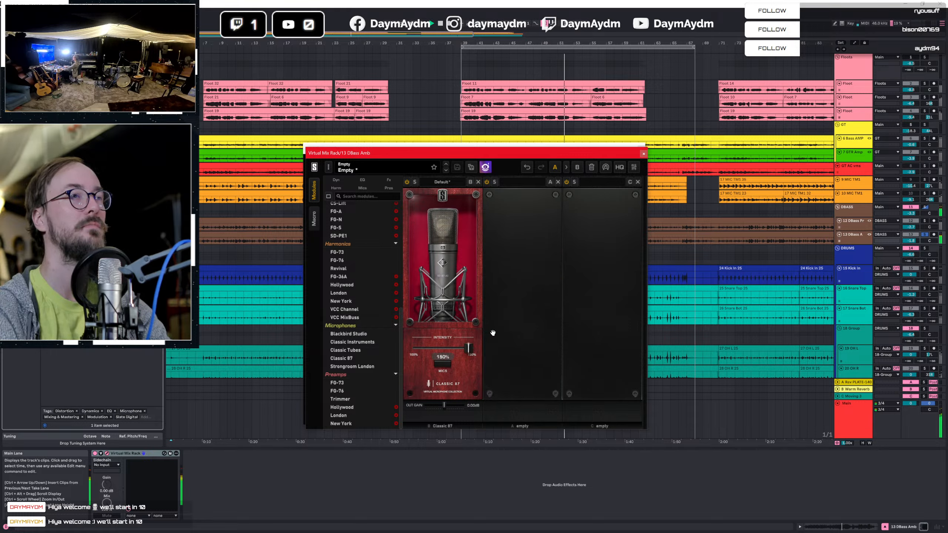
click(445, 364)
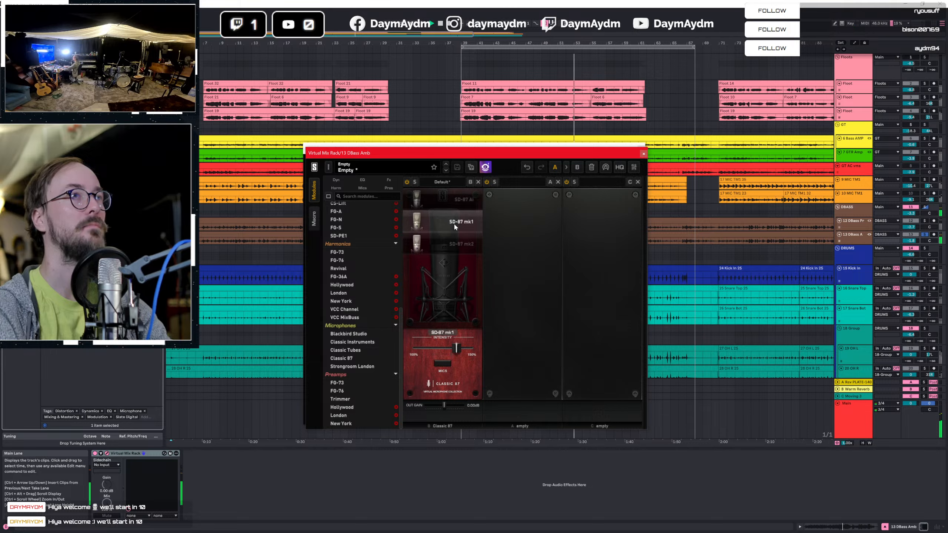
click(450, 242)
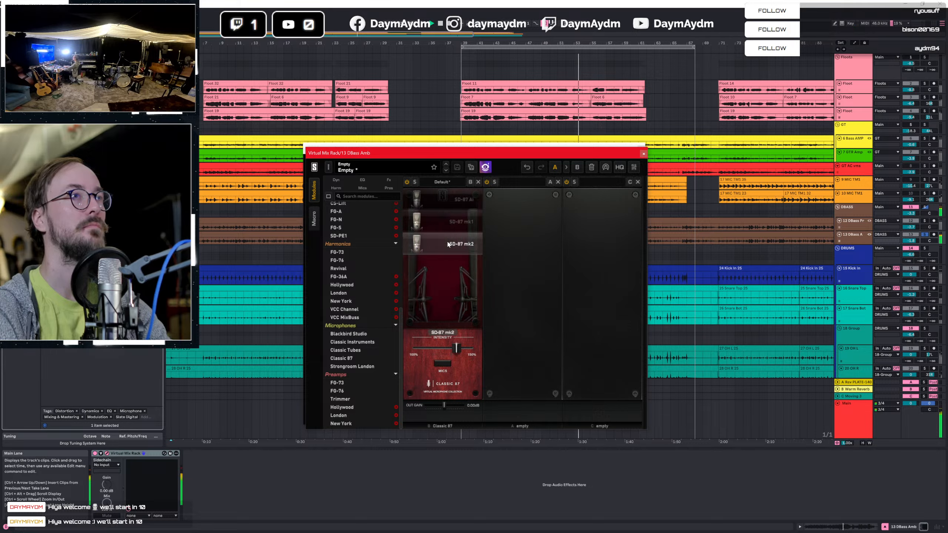
Try Strongroom London in place of Classic 87 on DBass Amb and select one of its microphone models.
click(478, 182)
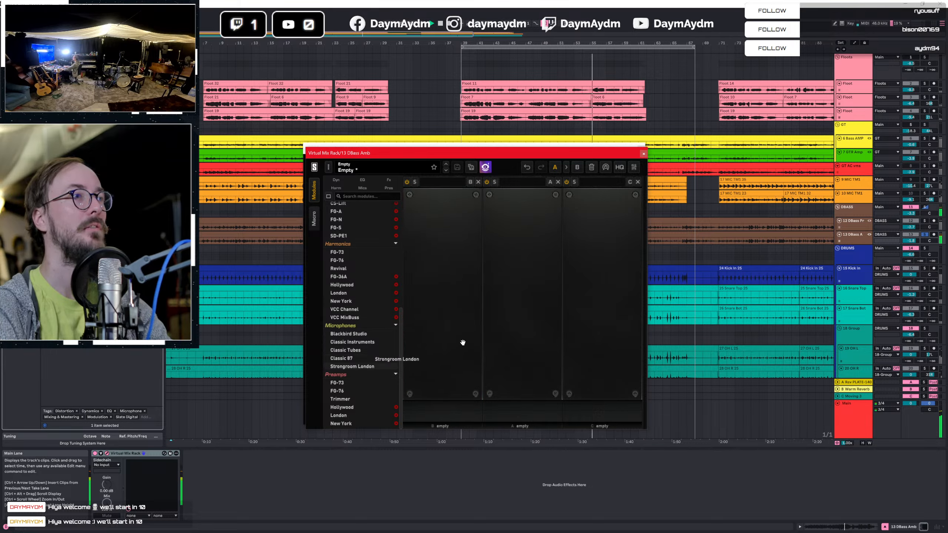
drag(463, 342, 461, 339)
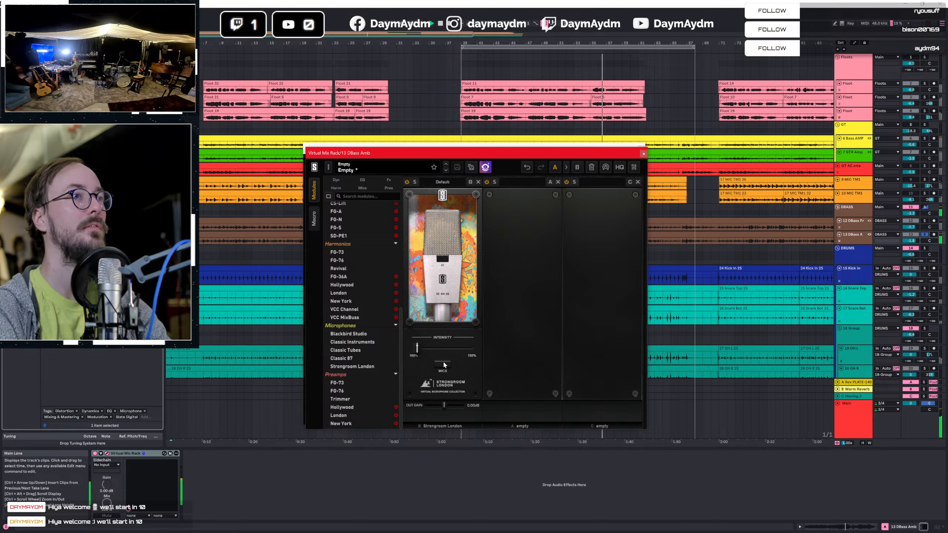
click(443, 364)
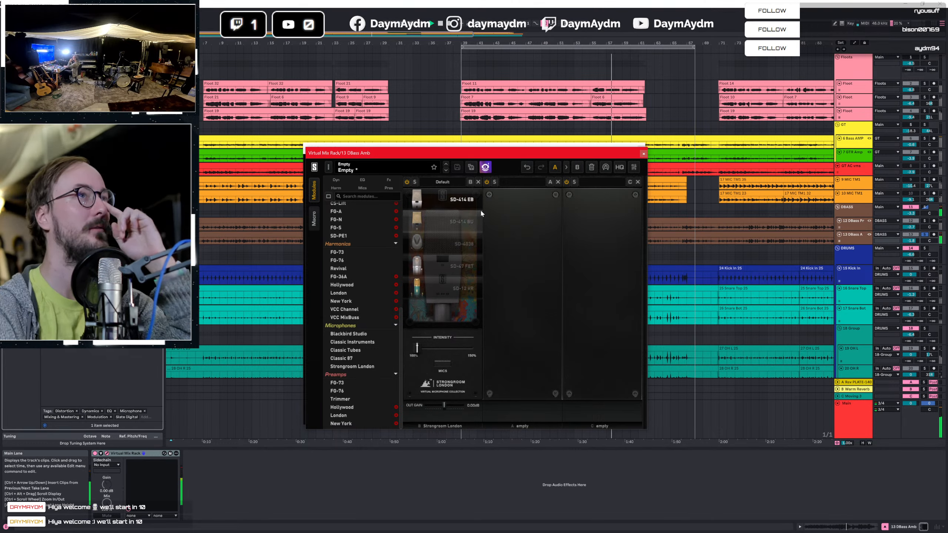
click(448, 265)
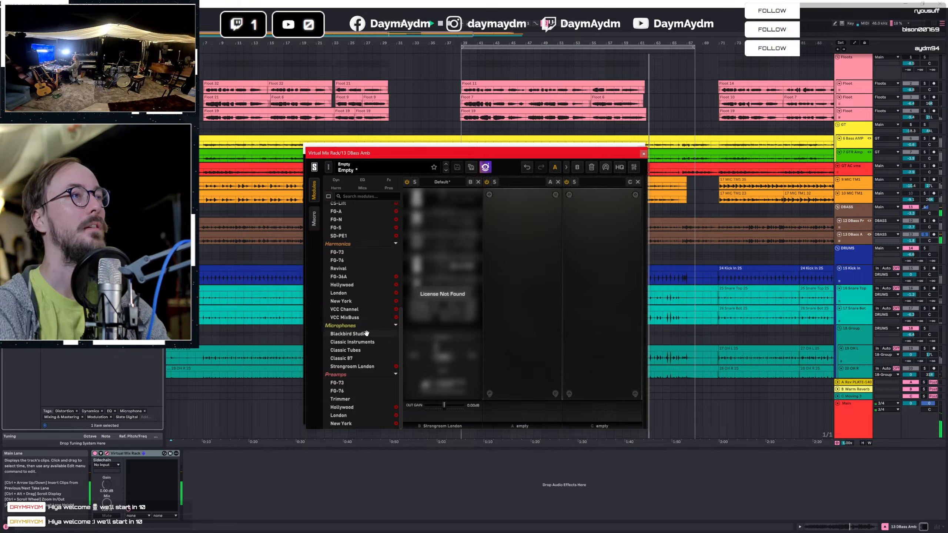
Load Blackbird Studio in the first rack slot on DBass Amb, choose the B-47 microphone and raise the intensity to about 122%.
drag(367, 333, 442, 291)
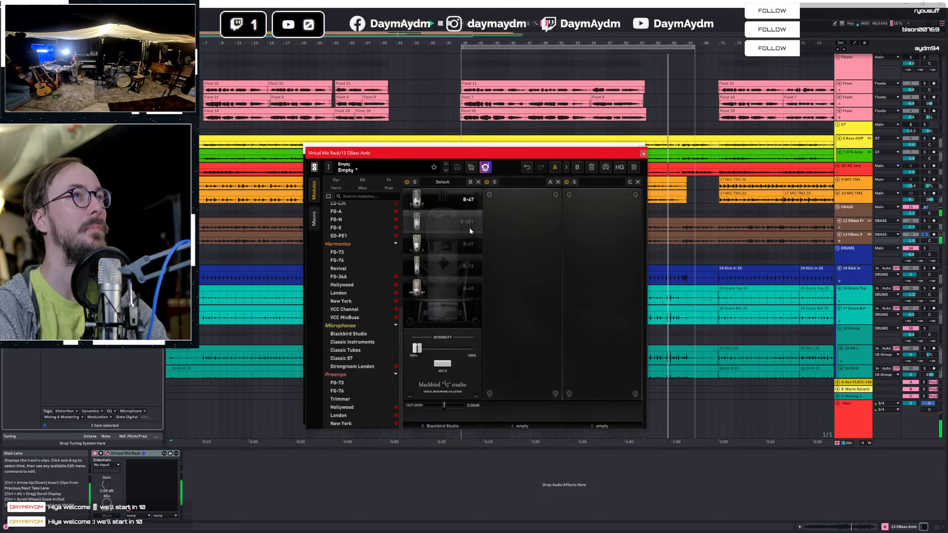
click(467, 224)
click(457, 199)
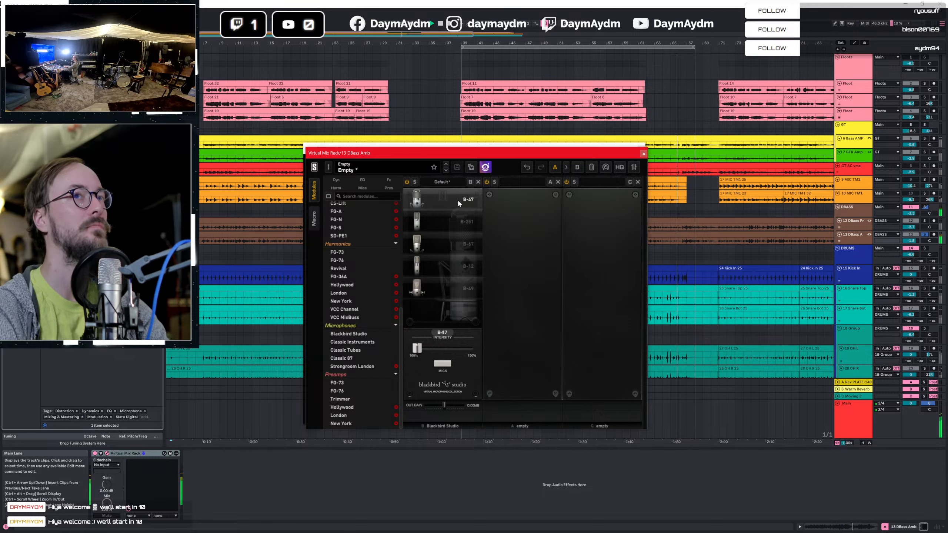
drag(420, 349, 444, 347)
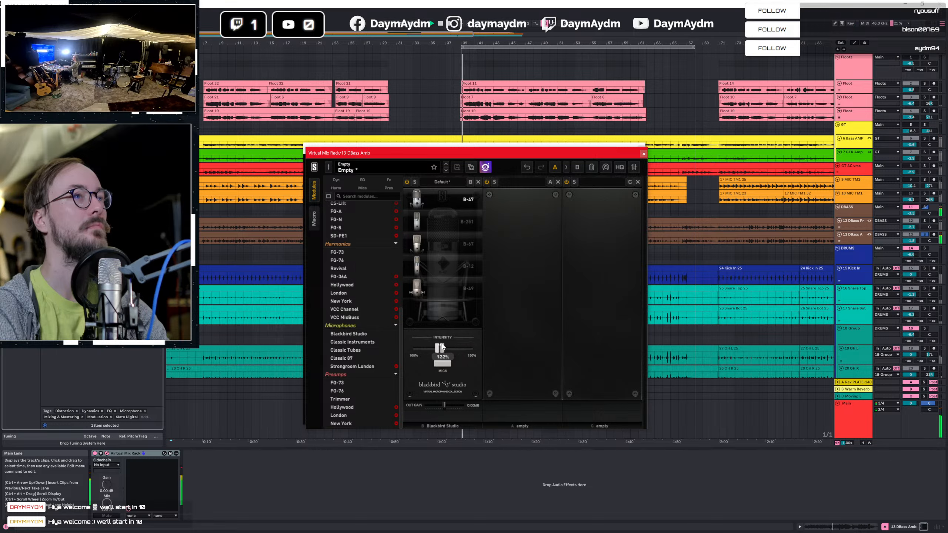
Solo DBass Proxi alongside DBass Amb and alternate their volumes to compare the two double bass microphones.
ctrl+click(924, 221)
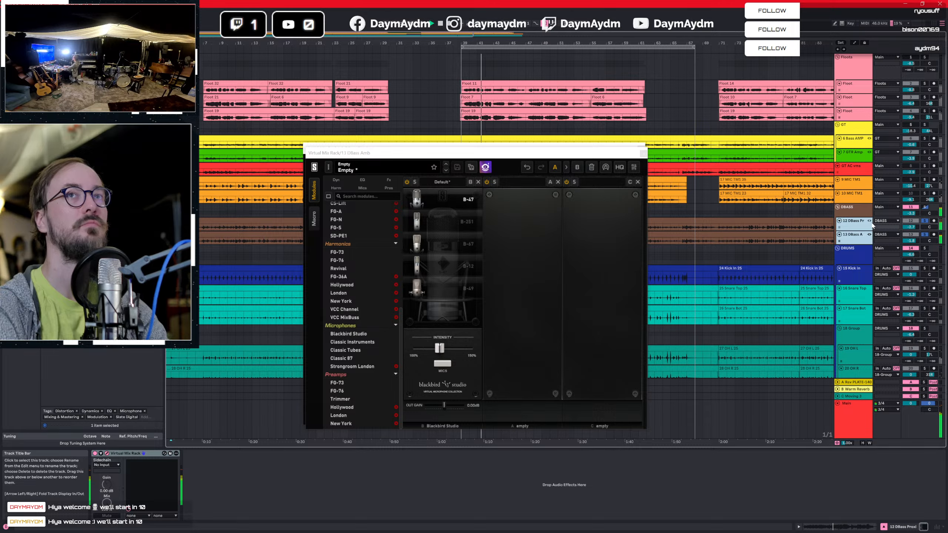
click(862, 240)
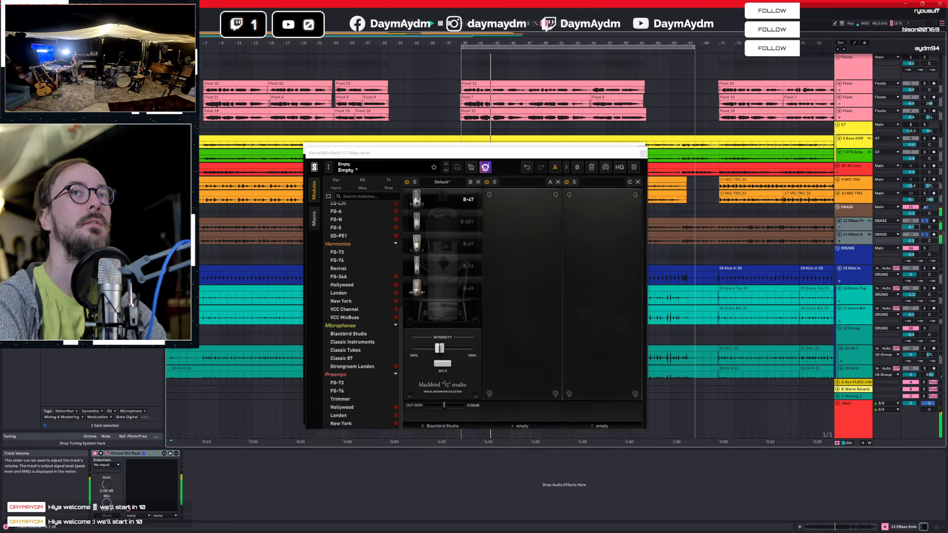
click(859, 212)
click(860, 225)
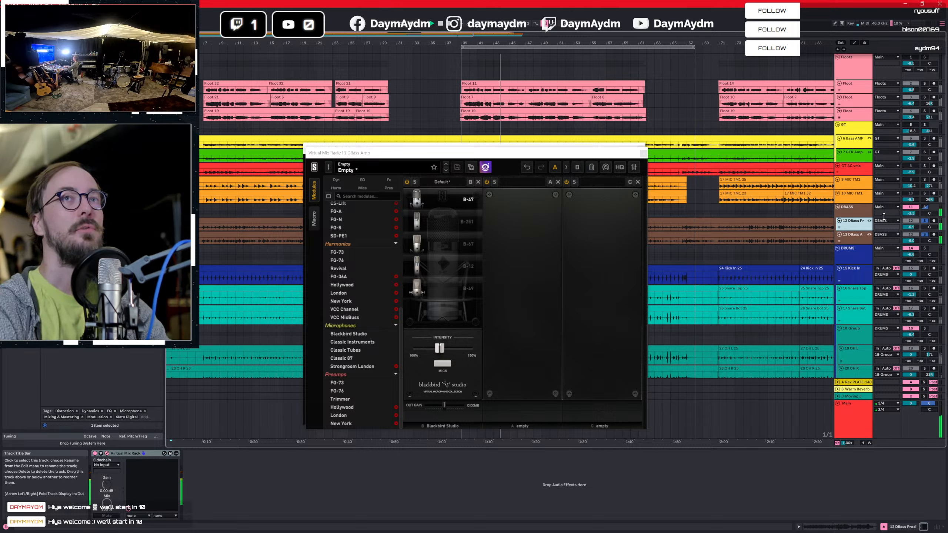
drag(909, 228, 910, 283)
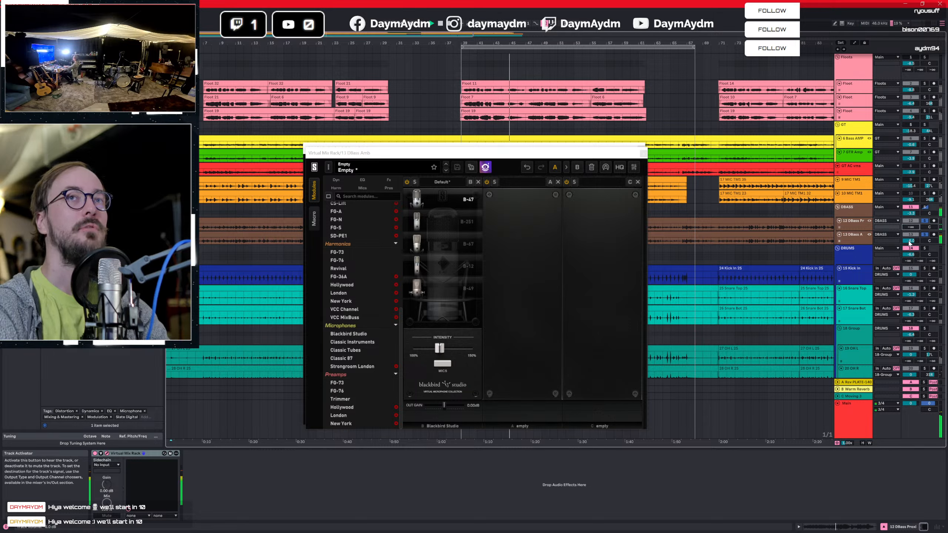
drag(909, 241, 912, 225)
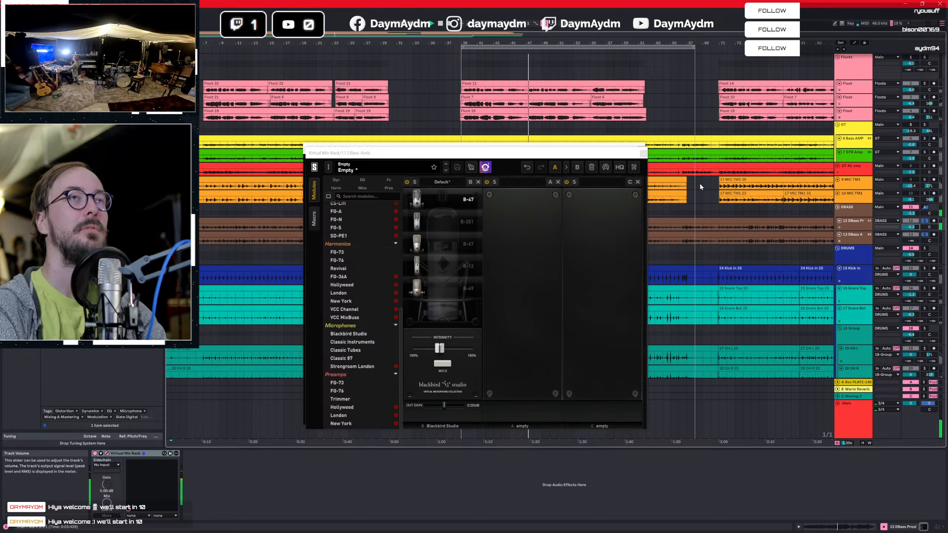
Close the Virtual Mix Rack, stop playback and enlarge both double bass tracks to compare their waveforms at a note onset near 48.4.
click(643, 153)
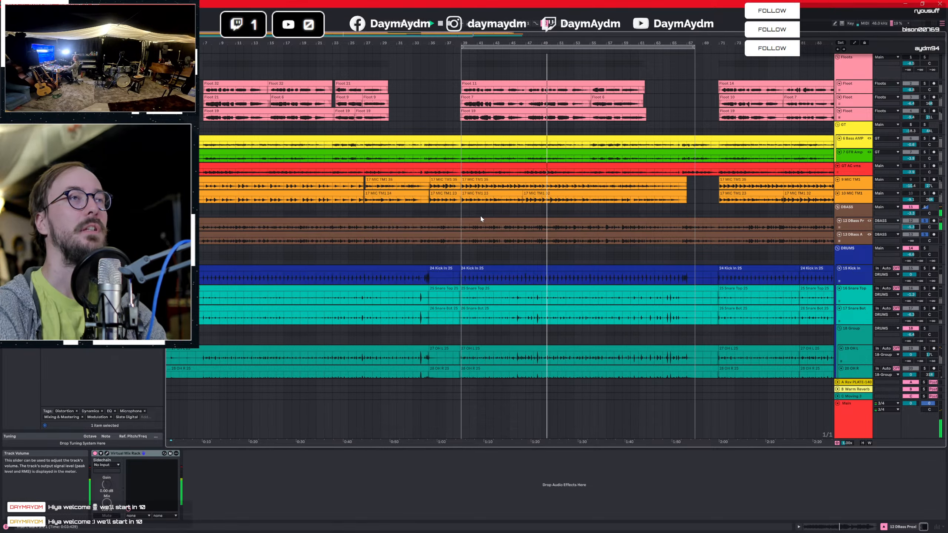
click(551, 228)
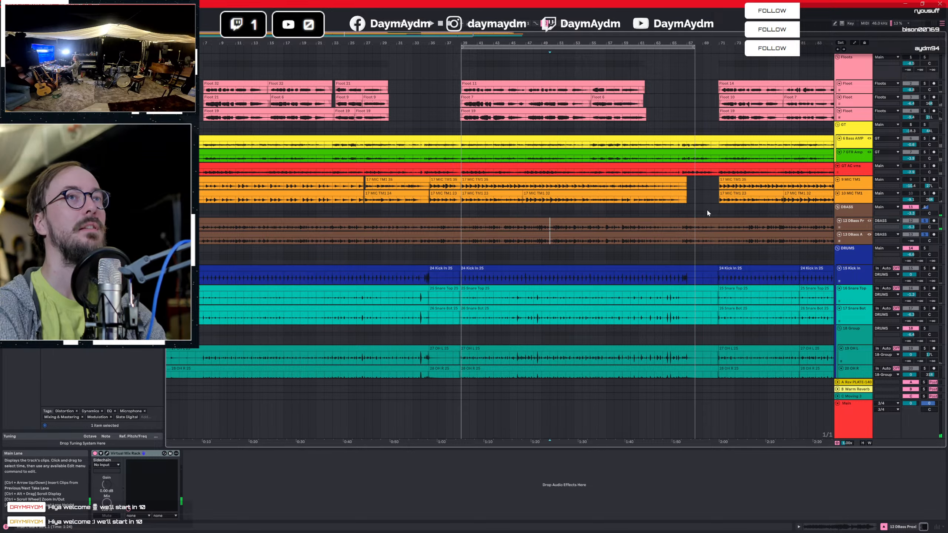
mouse_move(540, 44)
mouse_down()
mouse_move(540, 157)
mouse_move(624, 163)
mouse_up()
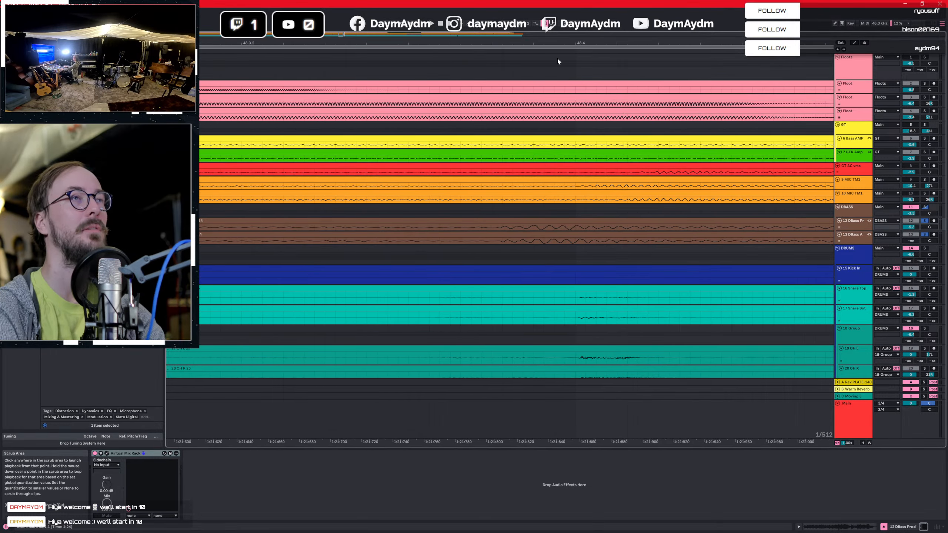
shift+click(853, 238)
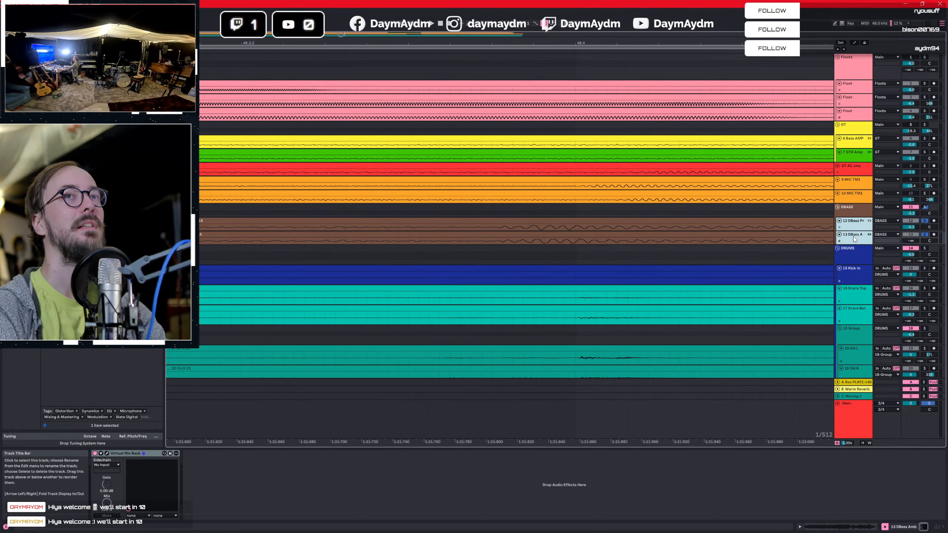
drag(853, 231, 852, 250)
click(502, 261)
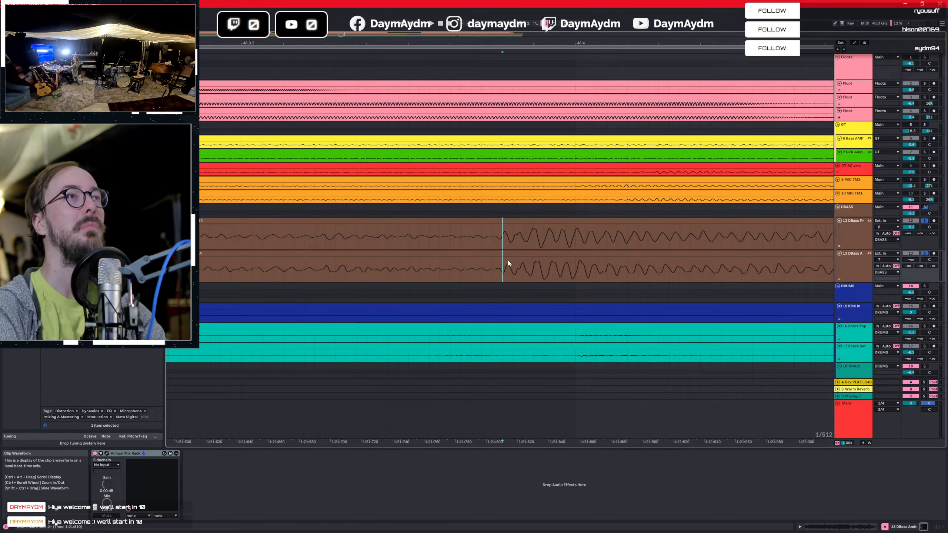
click(484, 220)
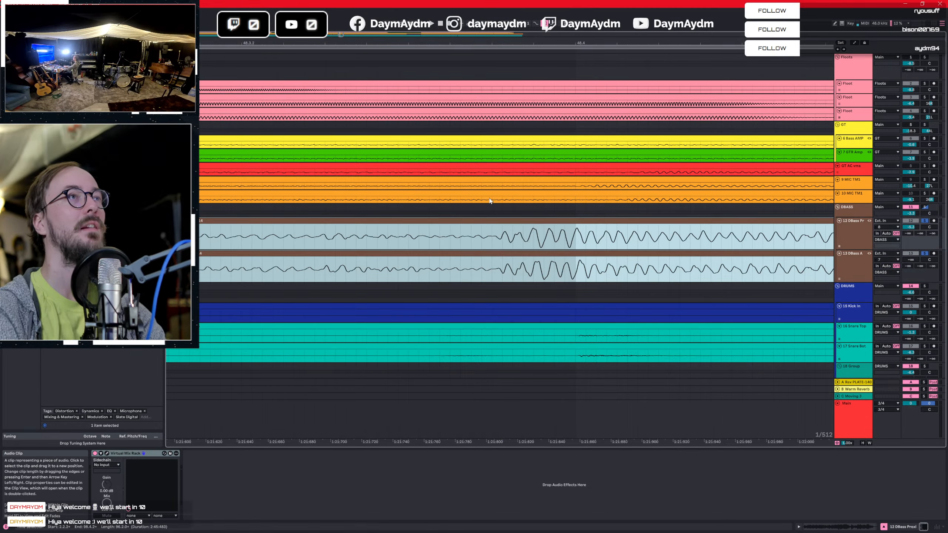
Unlink the DBass Proxi and DBass Amb tracks so that each can be edited separately.
drag(501, 44, 501, 7)
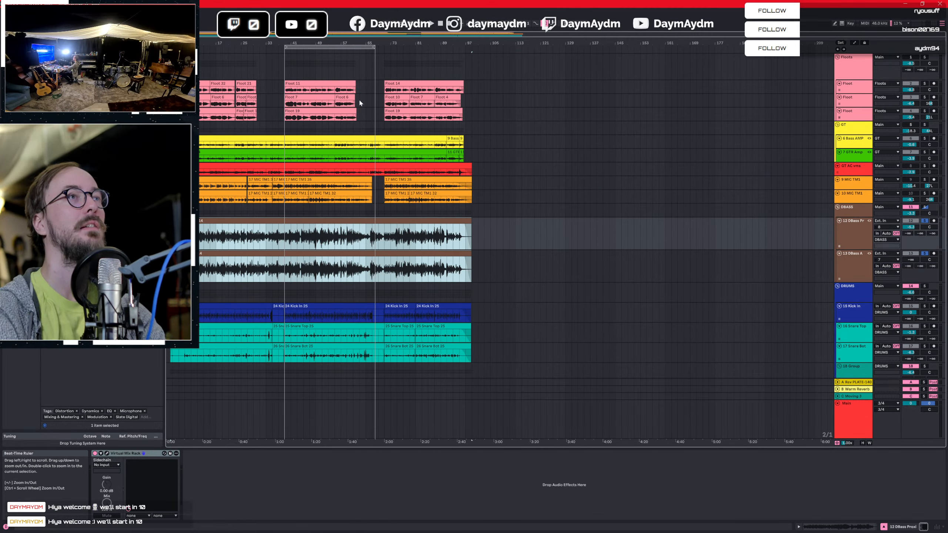
right_click(855, 227)
click(880, 354)
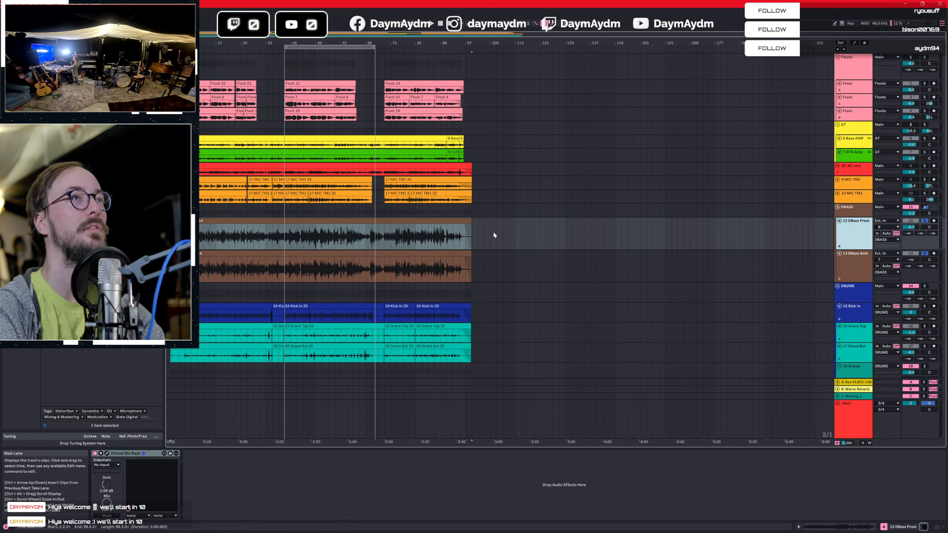
Select the whole DBass Proxi recording and slide its waveform slightly later to line up with DBass Amb near 48.4.
drag(491, 235, 172, 232)
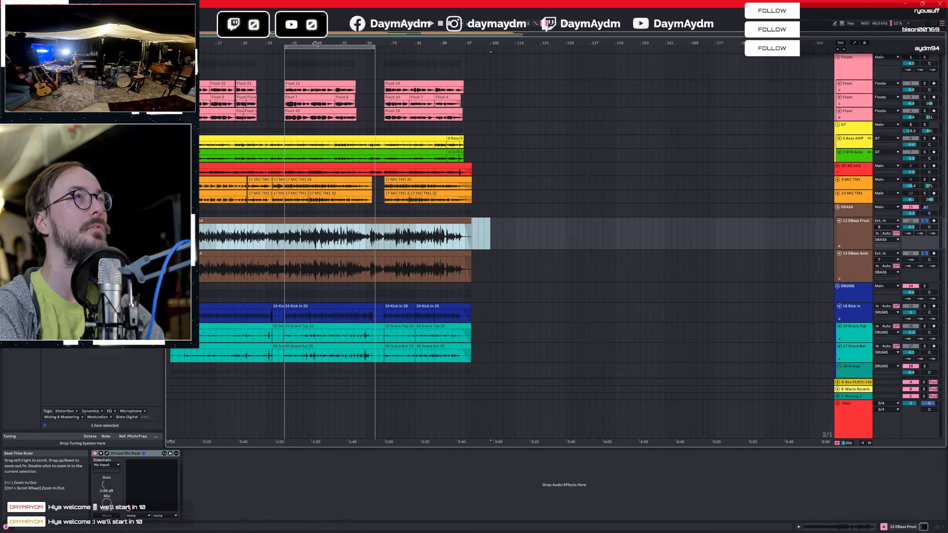
drag(317, 43, 318, 213)
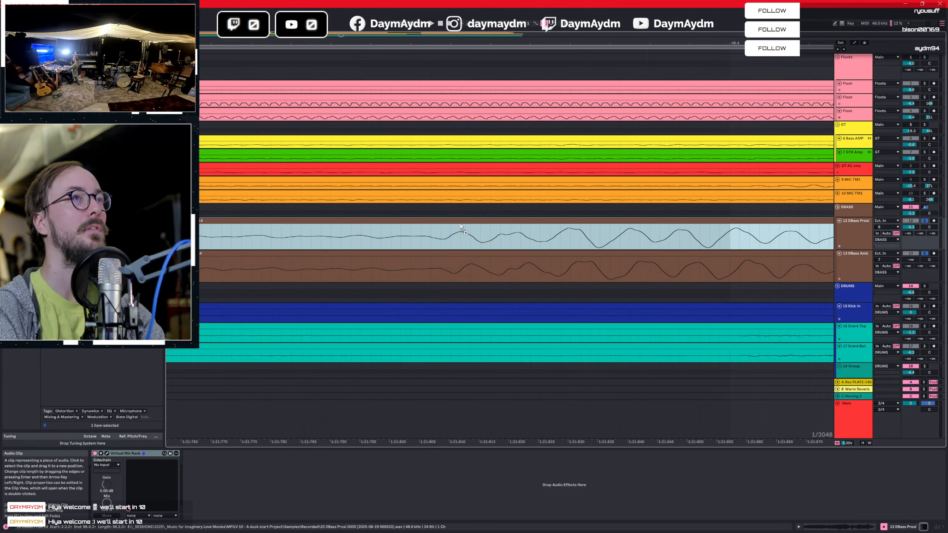
drag(461, 227, 471, 223)
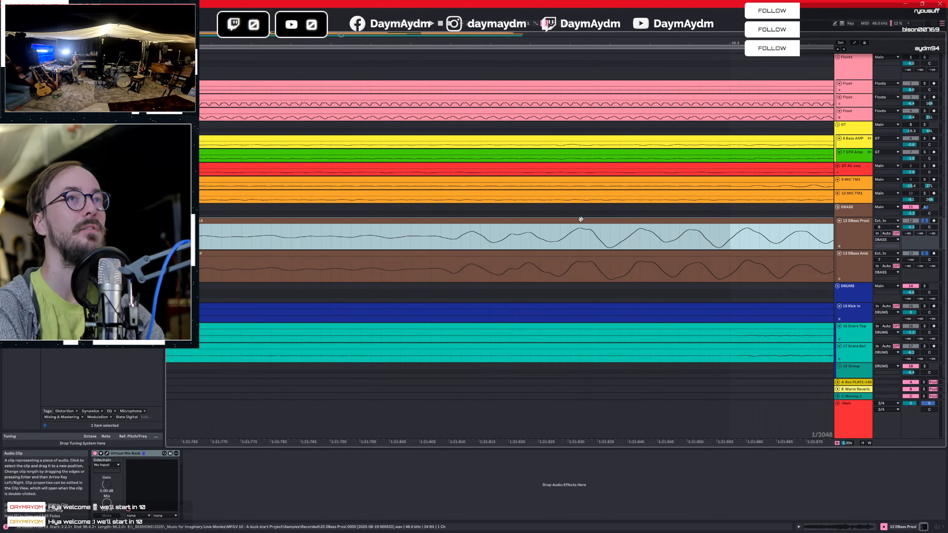
Fine-tune the DBass Proxi waveform's offset against DBass Amb at the note near 50.4 and check that their peaks align.
drag(463, 44, 463, 42)
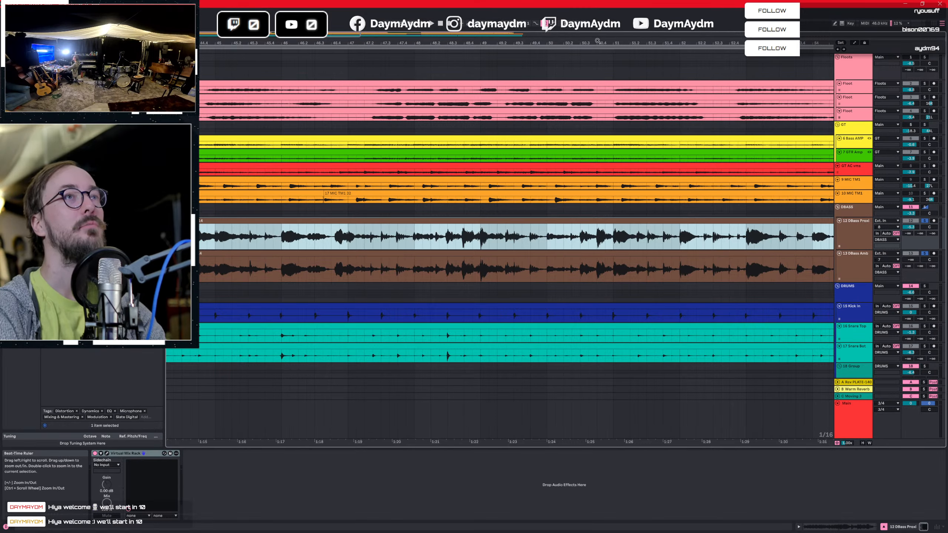
drag(598, 41, 624, 43)
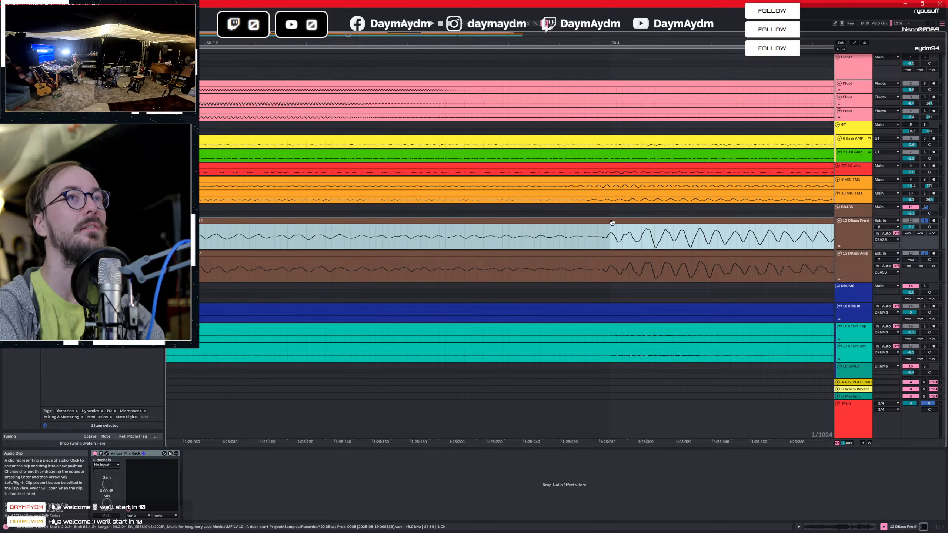
drag(611, 223, 612, 222)
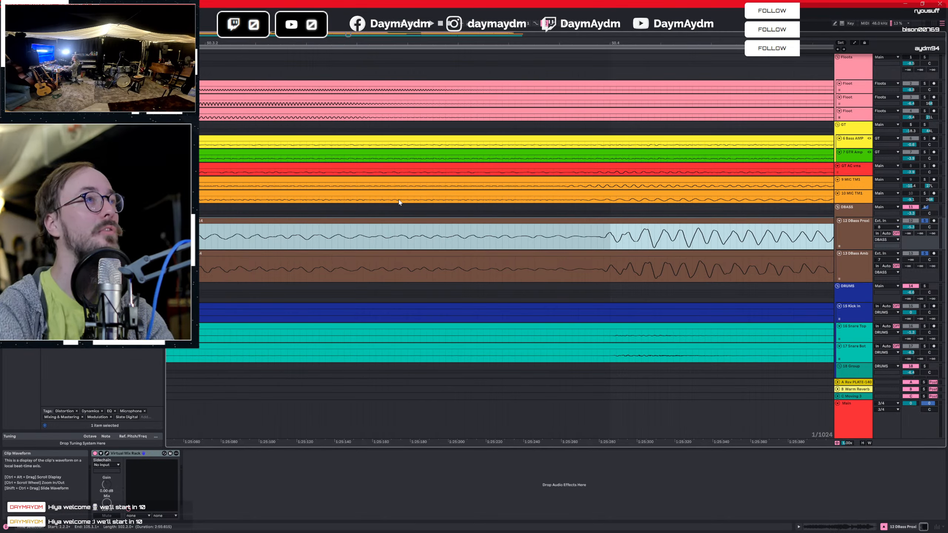
drag(633, 223, 657, 248)
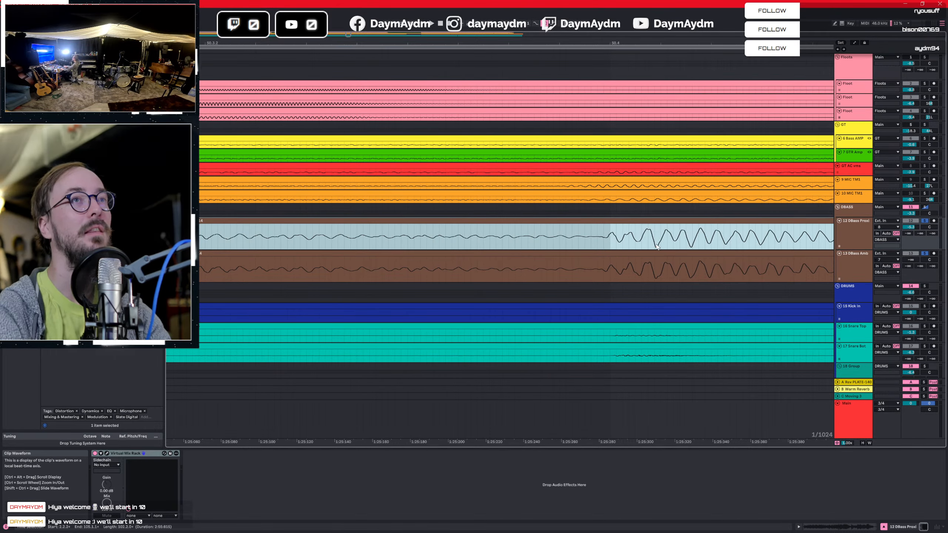
click(656, 261)
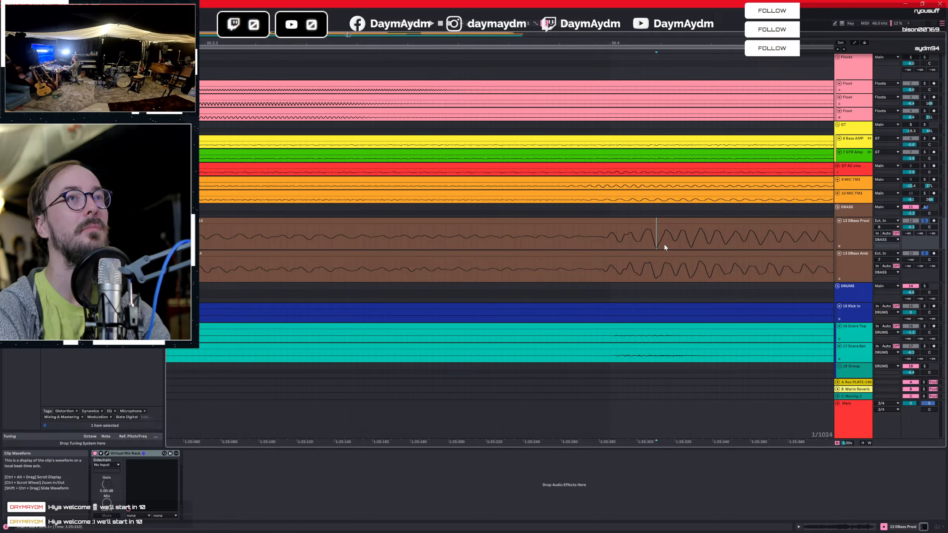
click(560, 231)
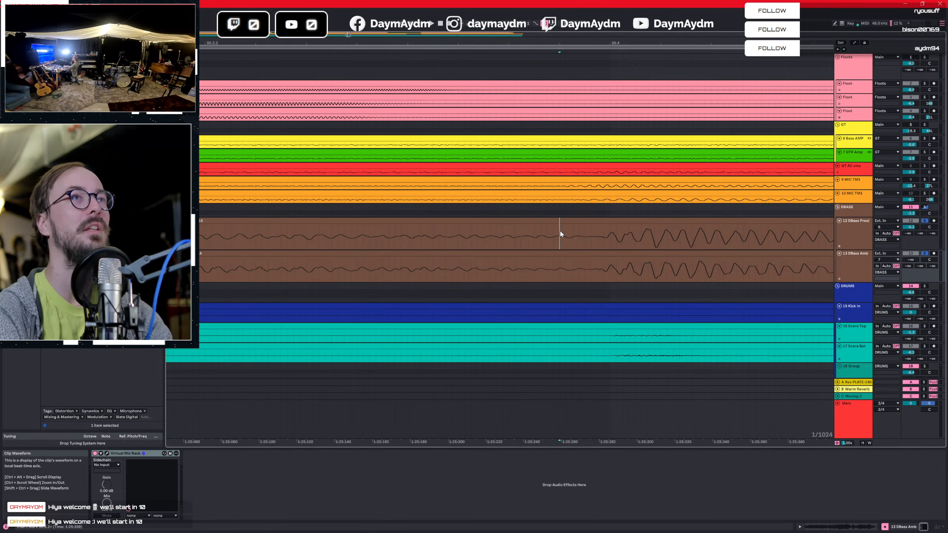
Play the aligned double bass tracks, restore the DBass Amb volume and blend DBass Proxi in at a lower level.
mouse_move(535, 44)
mouse_down()
mouse_move(534, 22)
mouse_move(320, 44)
mouse_up()
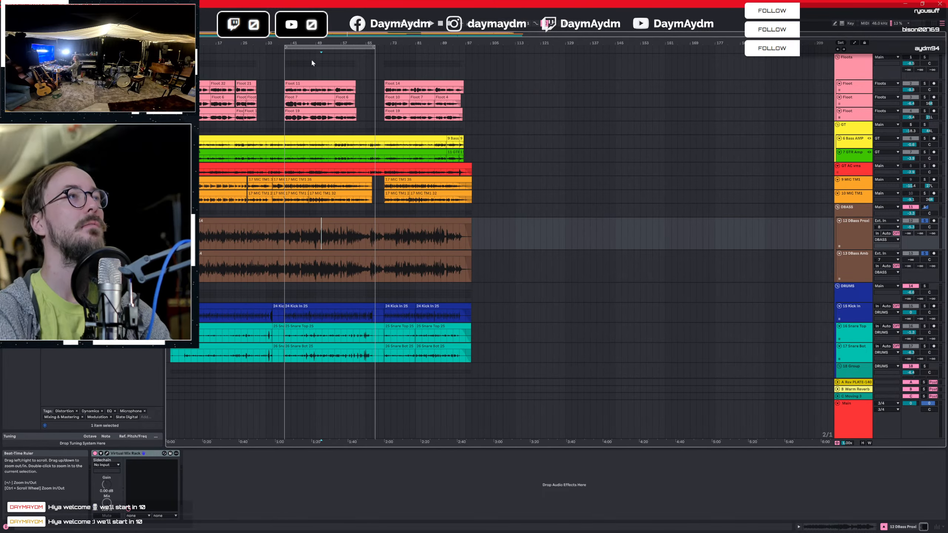
key(space)
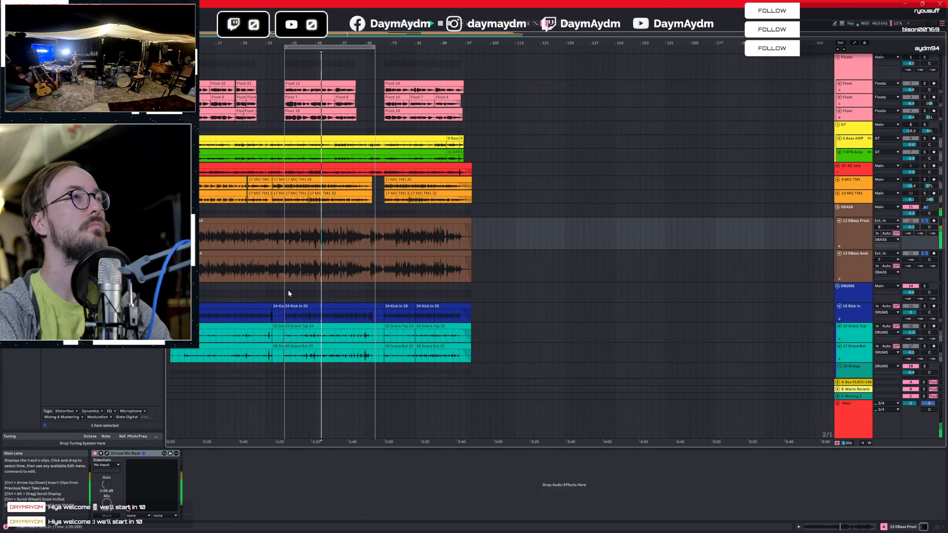
click(860, 240)
click(908, 228)
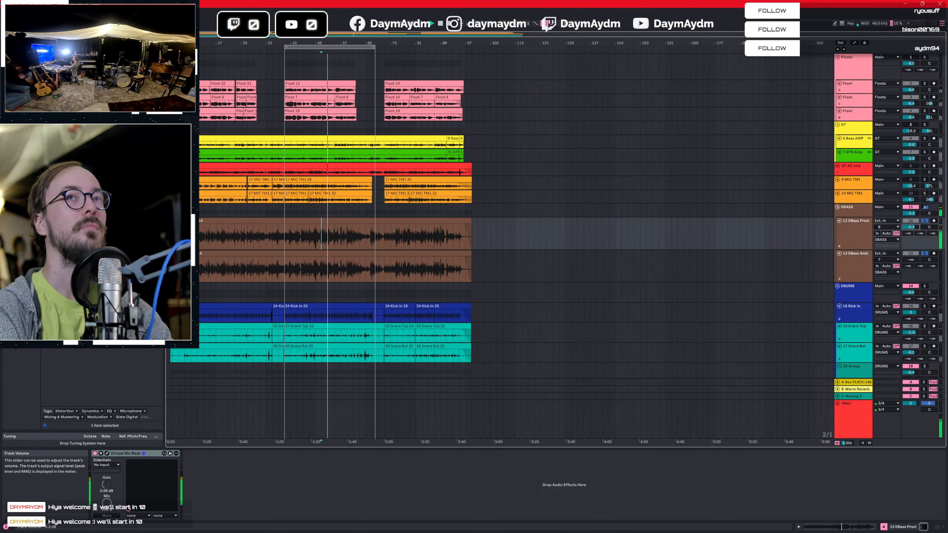
drag(909, 260, 909, 228)
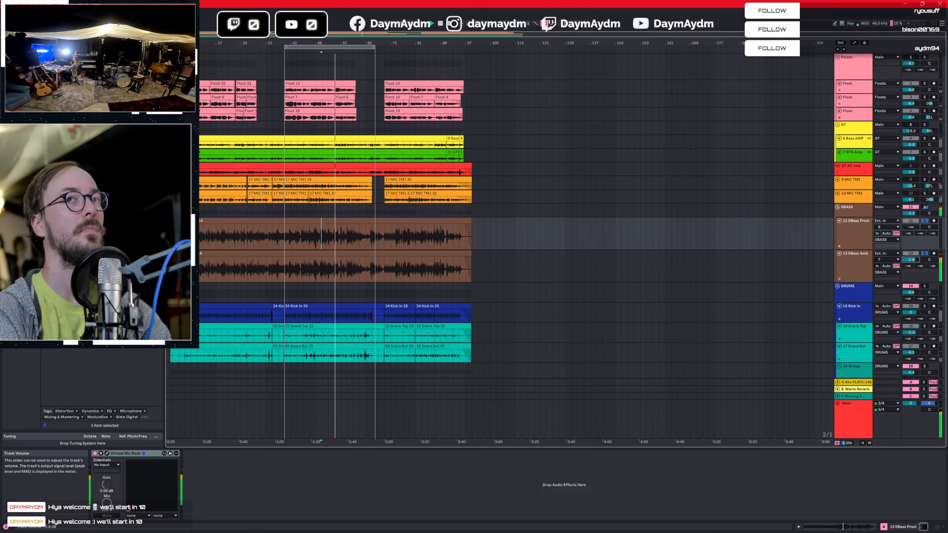
drag(909, 259, 910, 228)
click(910, 227)
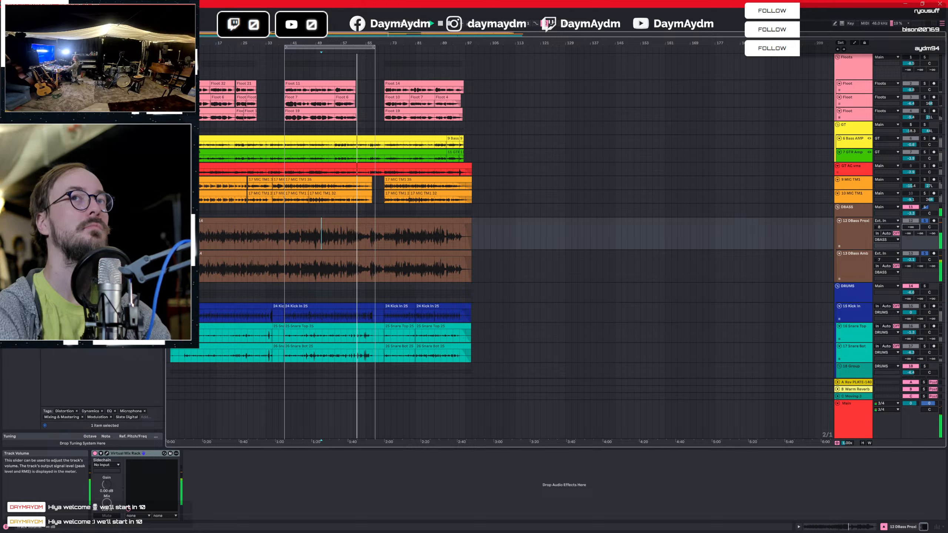
mouse_move(910, 227)
mouse_down()
mouse_move(910, 262)
mouse_move(909, 225)
mouse_up()
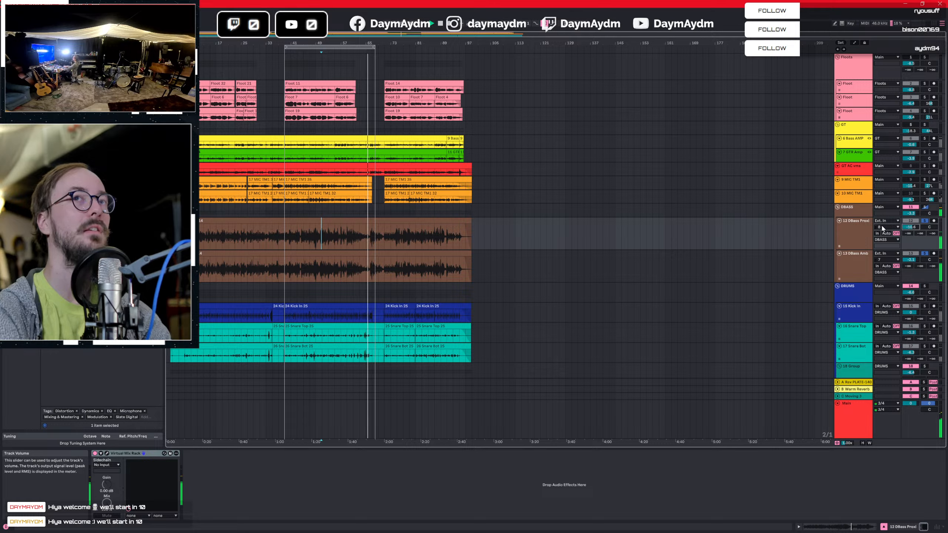
Reset the DBASS group volume to 0 and load the X-Noise Mono plug-in onto the DBass Proxi track.
double_click(909, 215)
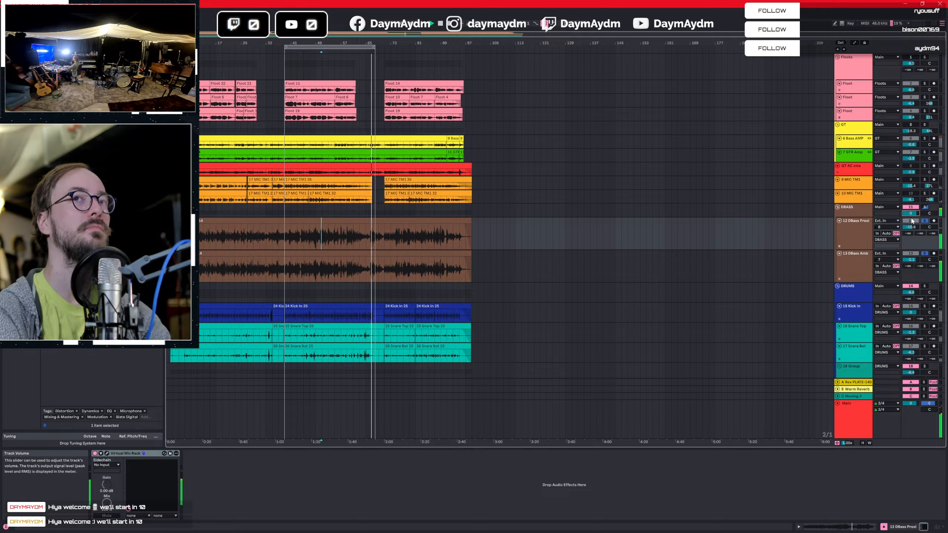
click(855, 214)
click(864, 223)
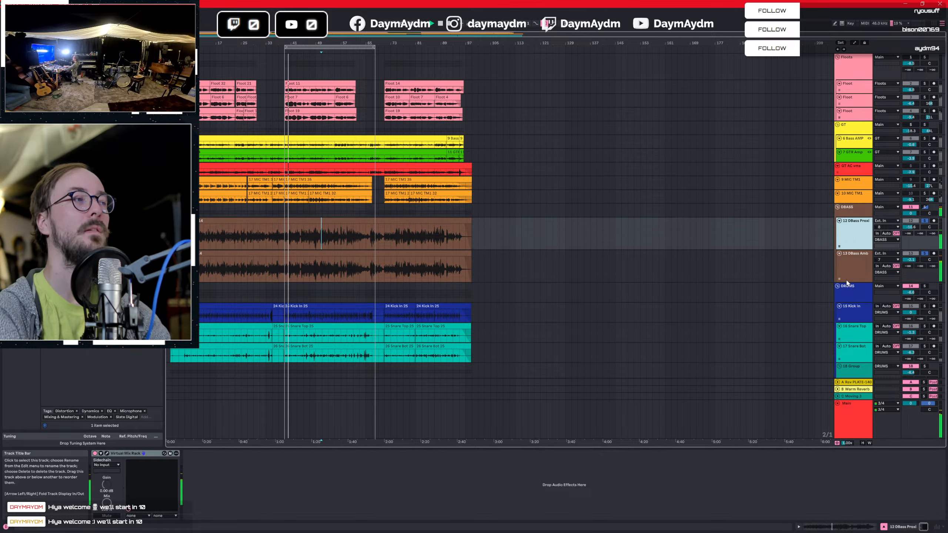
click(856, 264)
click(852, 225)
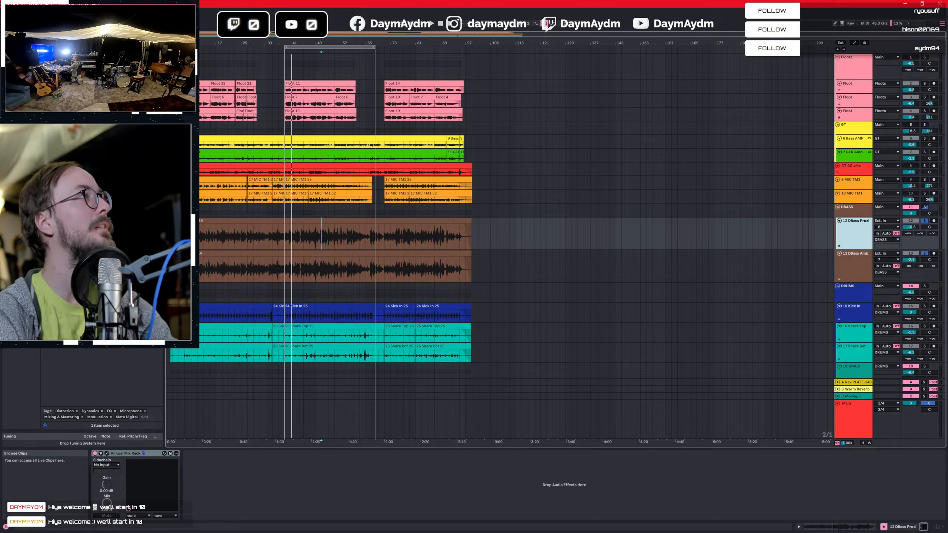
click(18, 172)
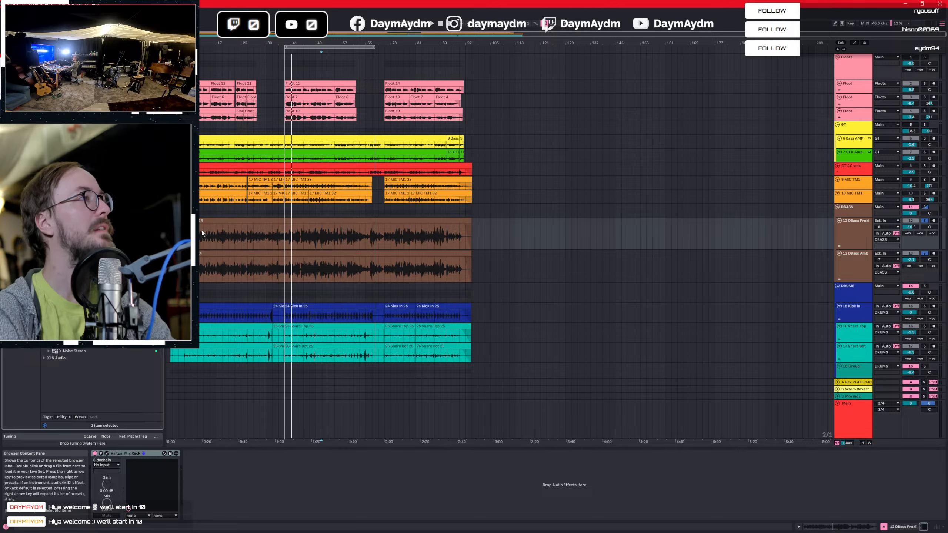
drag(202, 230, 202, 230)
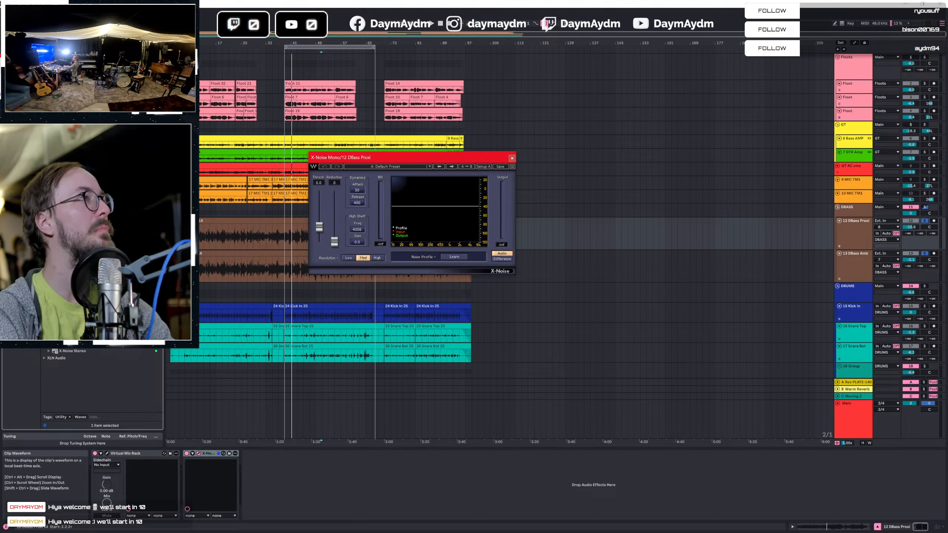
Learn a noise profile from the start of DBass Proxi in X-Noise, raise the threshold and set the reduction to about 70.
click(449, 258)
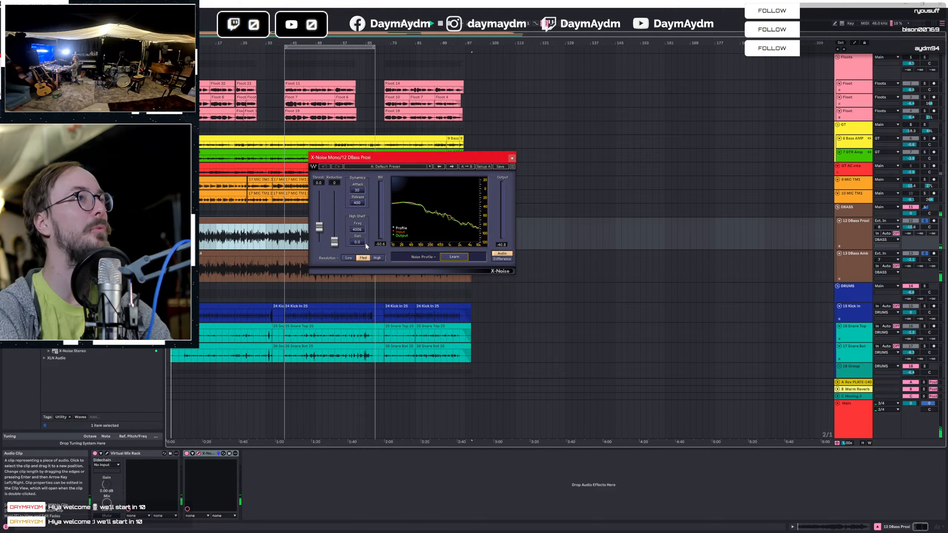
drag(320, 228, 319, 223)
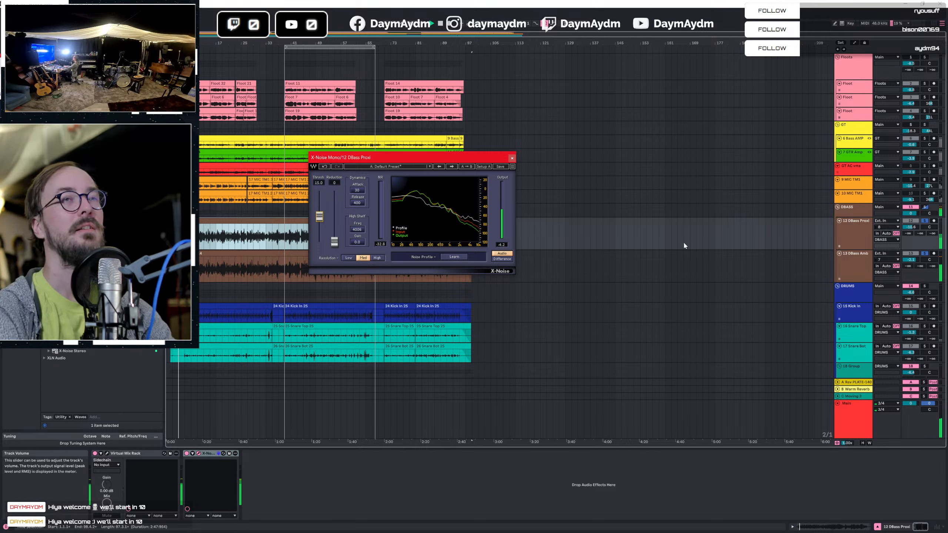
drag(334, 223, 335, 200)
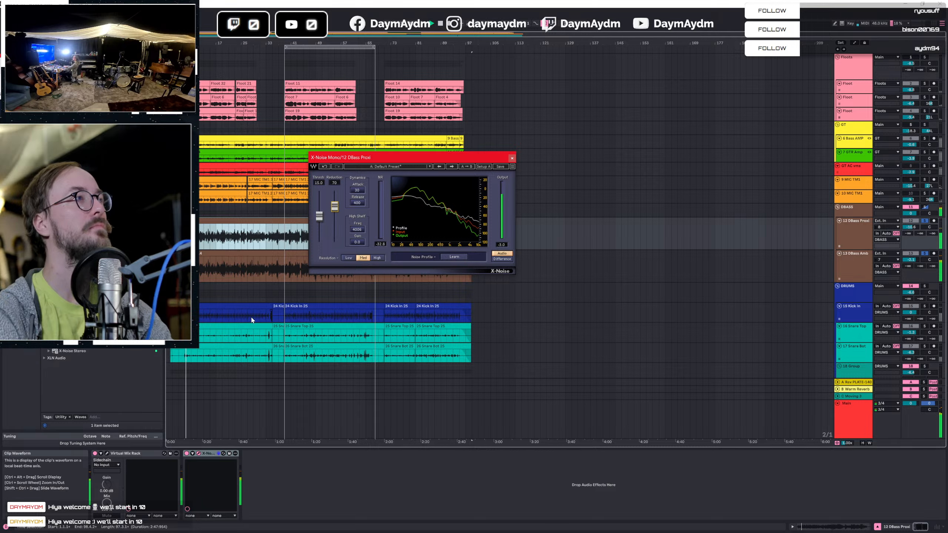
Copy the configured X-Noise from DBass Proxi to DBass Amb and place it ahead of the Virtual Mix Rack.
click(271, 310)
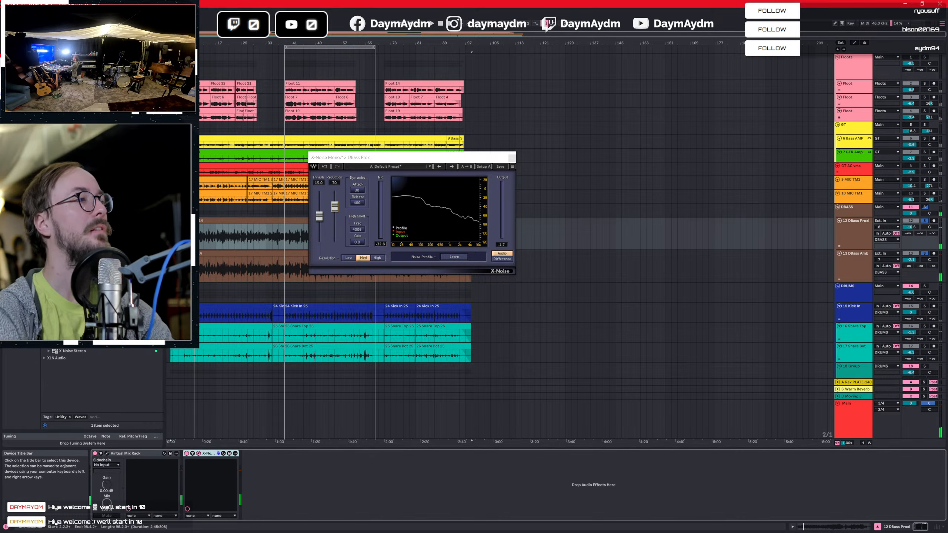
key(Down)
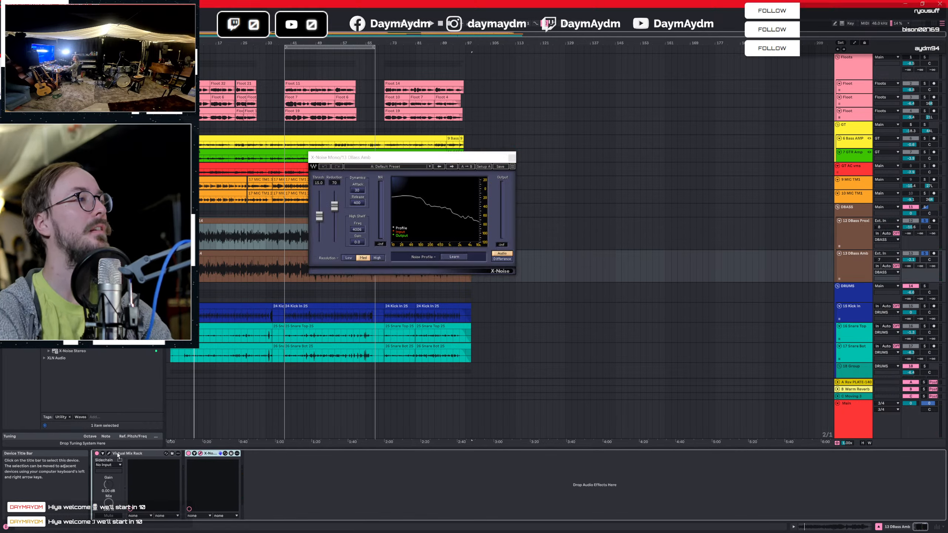
drag(113, 447, 148, 455)
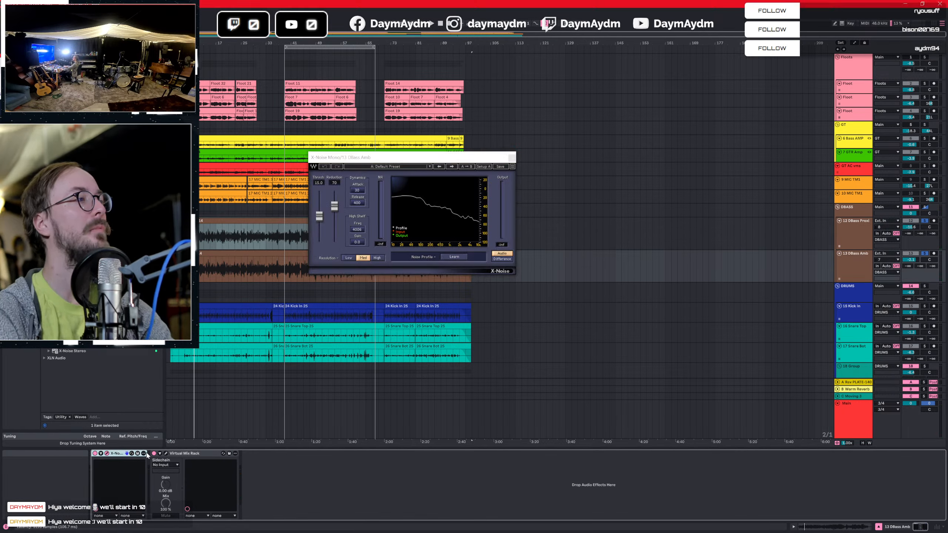
Learn a new noise profile in X-Noise from the DBass Amb recording and fine-tune its threshold.
click(455, 257)
click(456, 258)
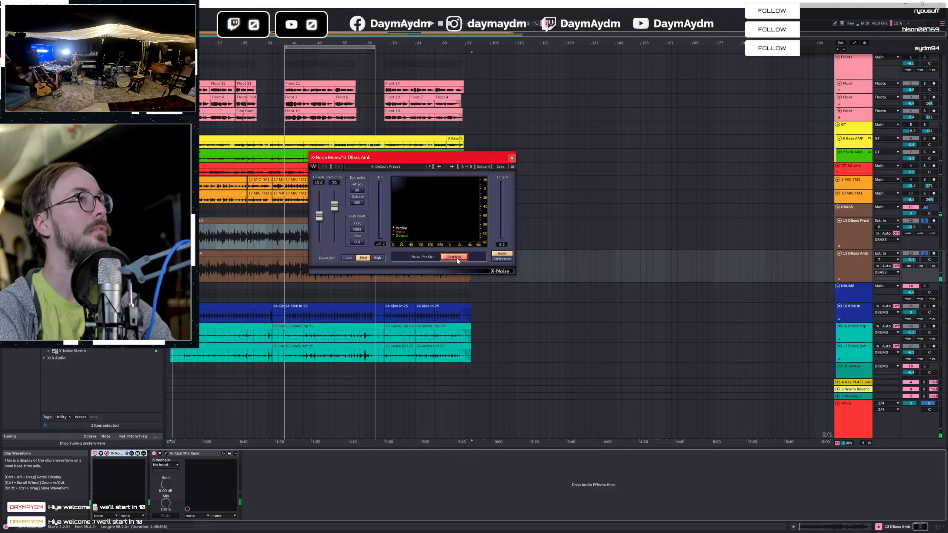
click(456, 258)
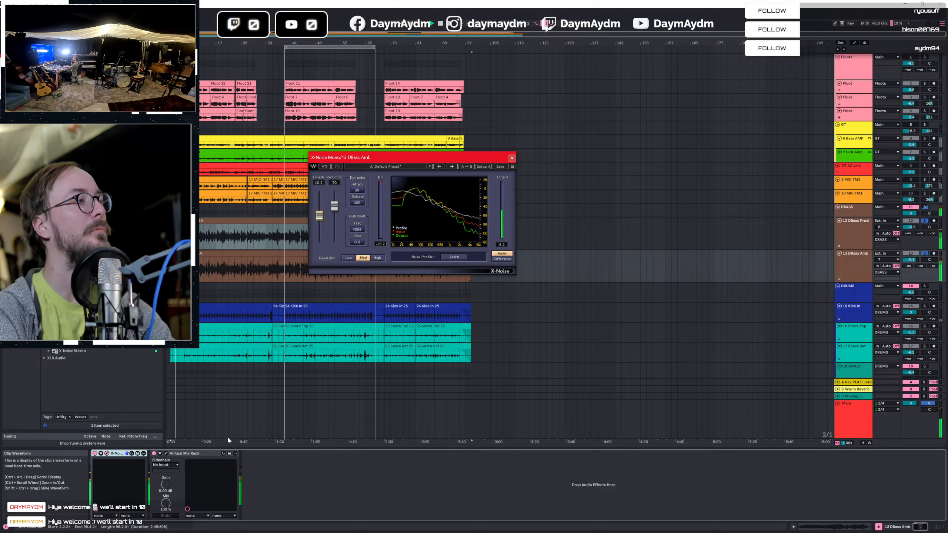
Place X-Noise ahead of the Virtual Mix Rack on DBass Proxi and play the double bass tracks to check the noise reduction.
click(848, 232)
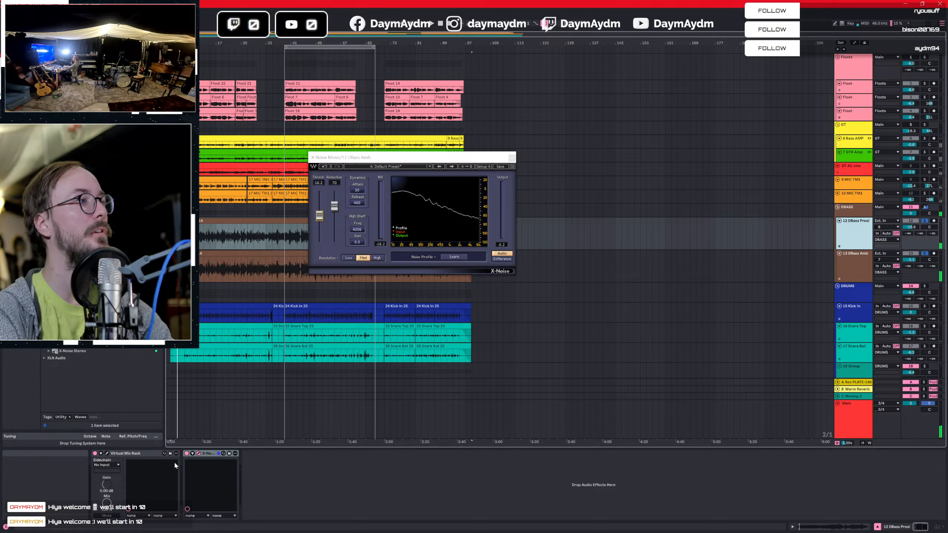
drag(207, 453, 104, 459)
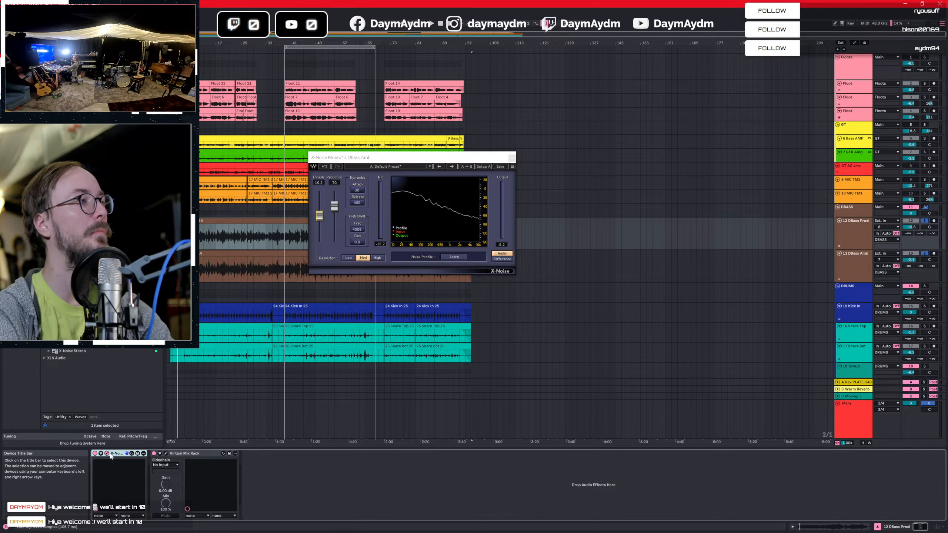
click(108, 453)
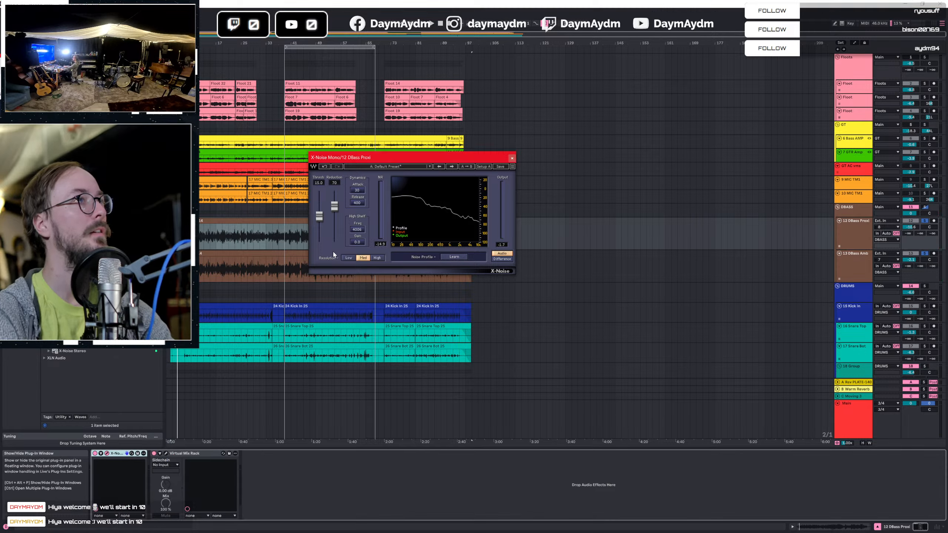
key(space)
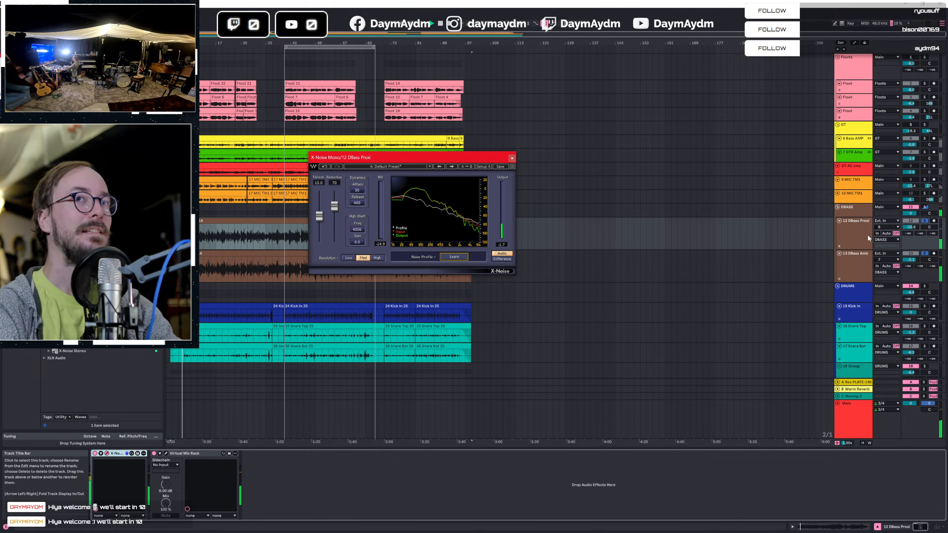
click(851, 268)
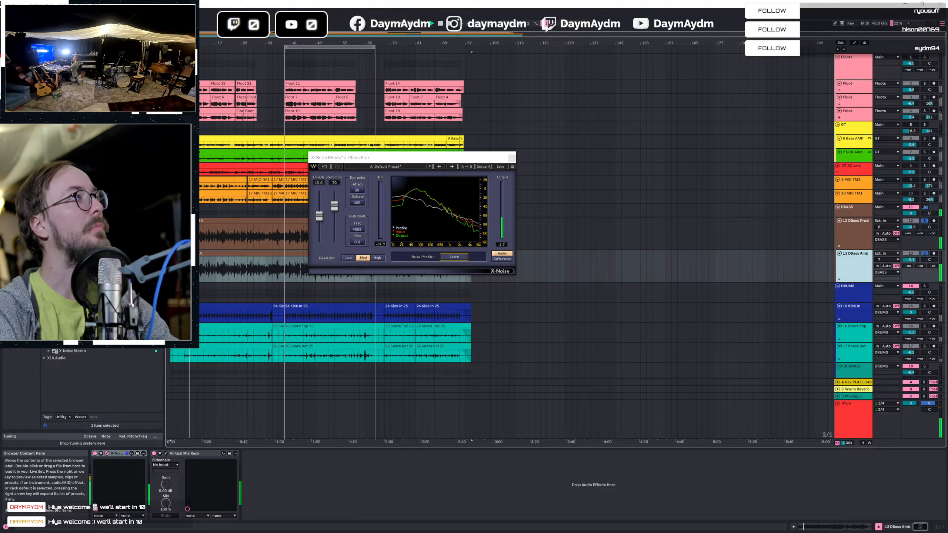
click(512, 158)
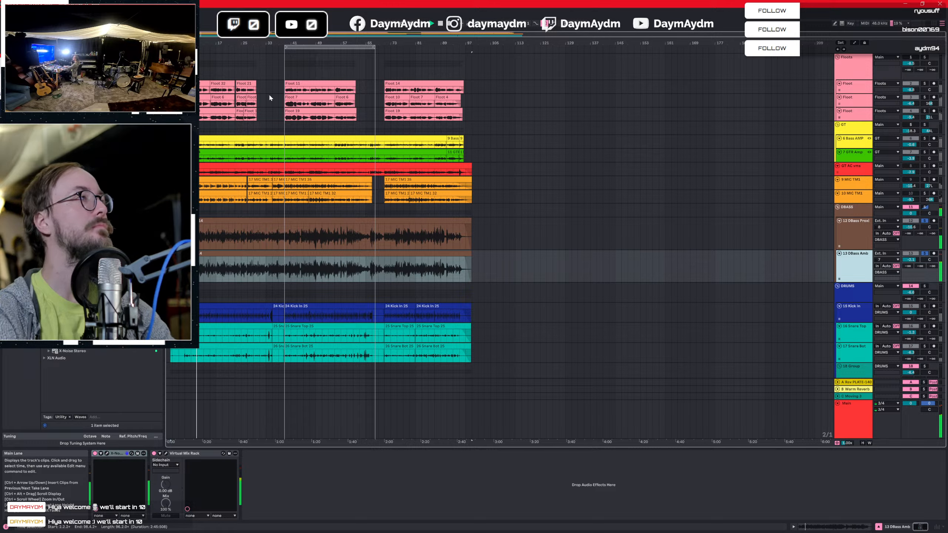
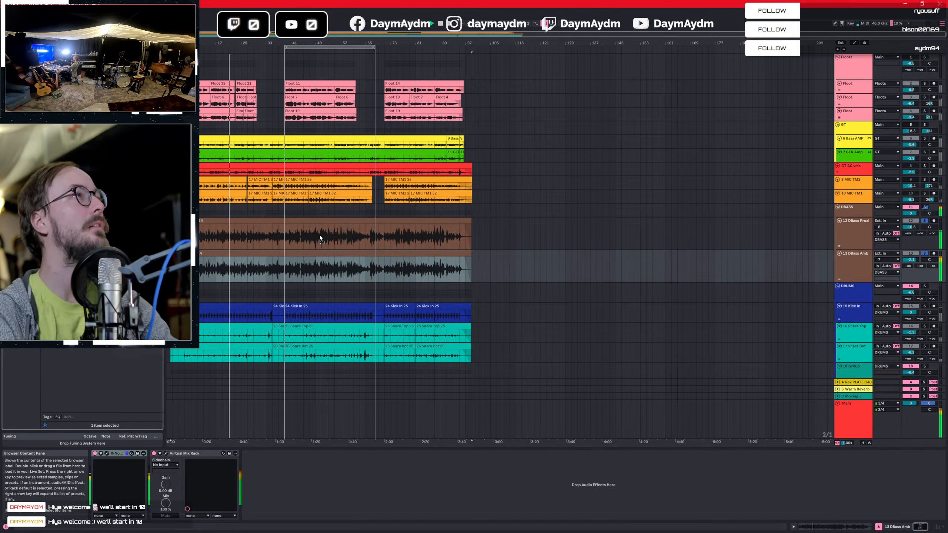
Add an EQ Eight to the DBASS group and lower the group's volume against the soloed DRUMS group.
click(314, 214)
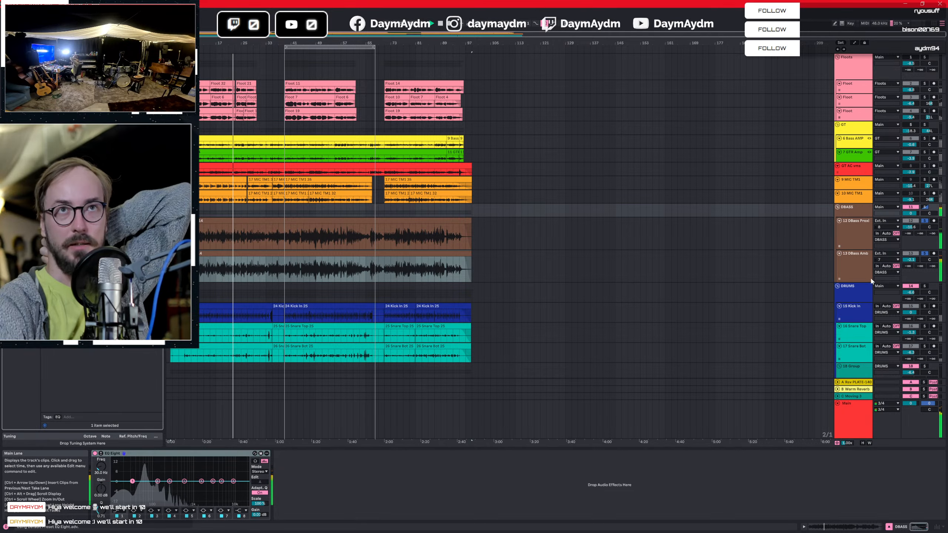
click(870, 215)
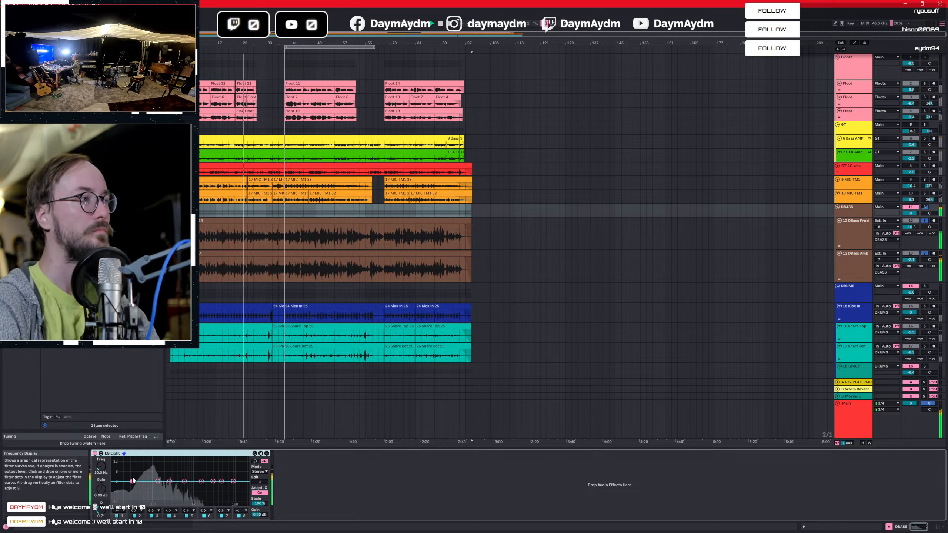
click(925, 286)
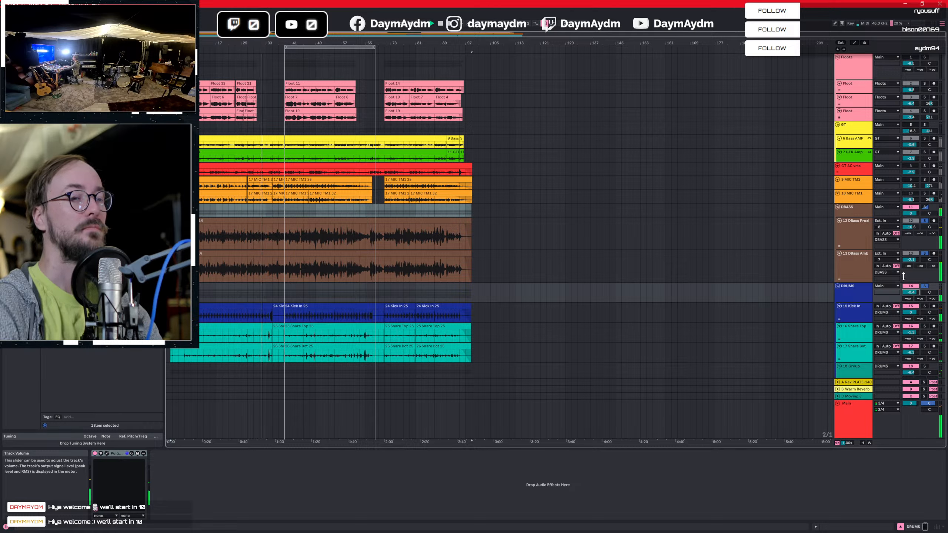
drag(910, 213, 910, 223)
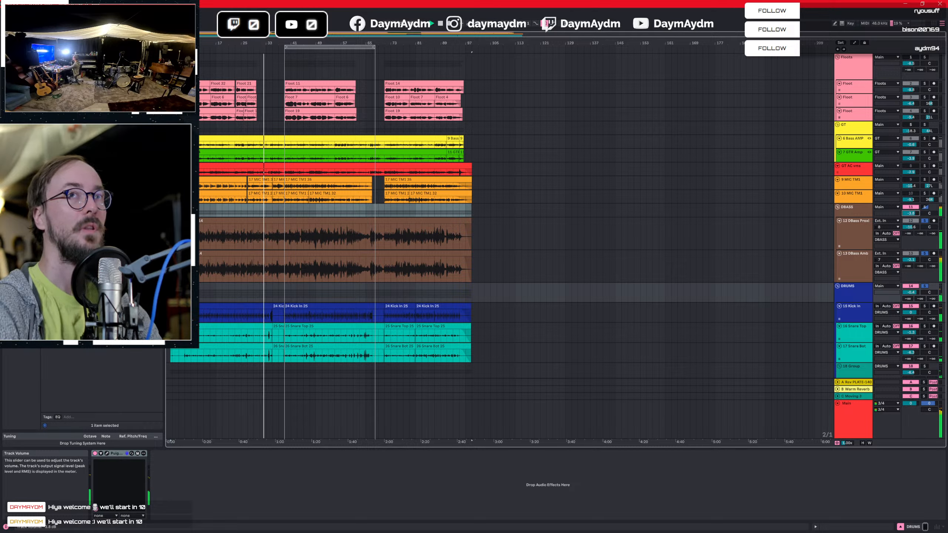
Cut the DBASS group by about 5.8 dB around 104 Hz in EQ Eight and adjust the cut's width.
click(880, 212)
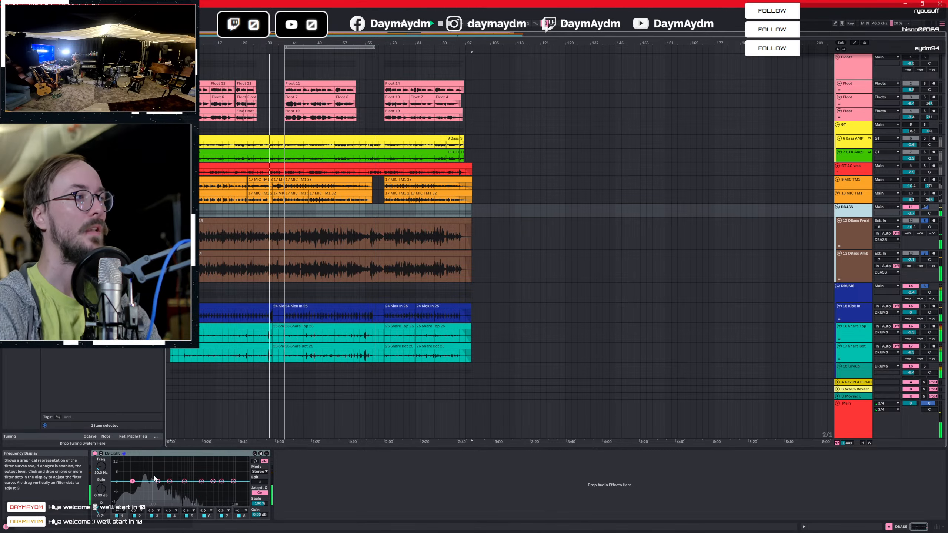
mouse_move(157, 481)
mouse_down()
mouse_move(148, 460)
mouse_move(154, 489)
mouse_up()
mouse_move(100, 510)
mouse_down()
mouse_move(101, 498)
mouse_move(95, 507)
mouse_up()
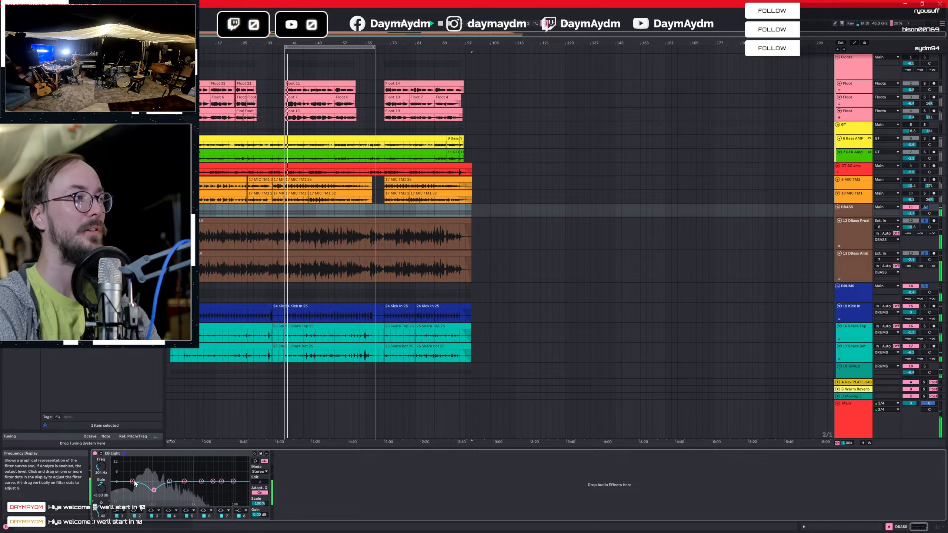
Turn the lowest band of the DBASS EQ Eight into a low cut at about 63 Hz and flatten the neighbouring dip.
drag(133, 481, 131, 500)
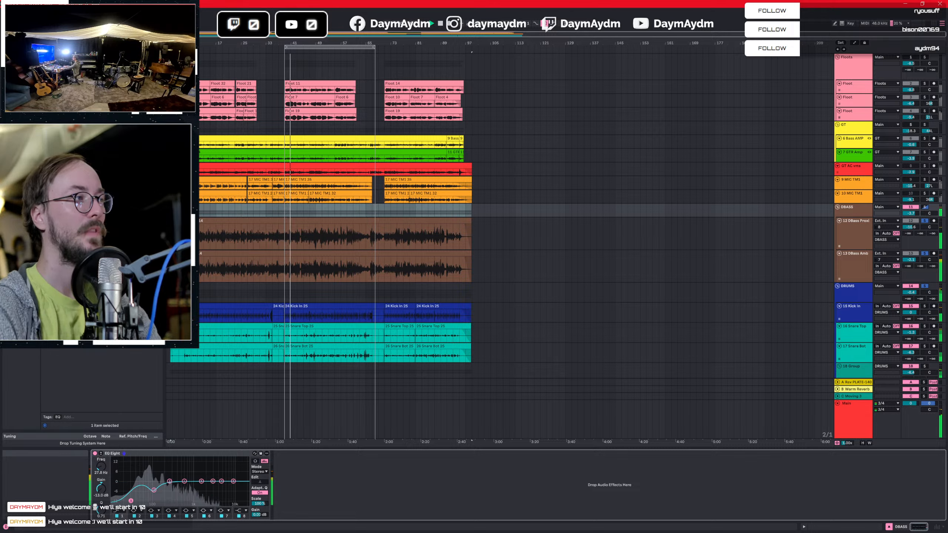
click(121, 510)
click(119, 471)
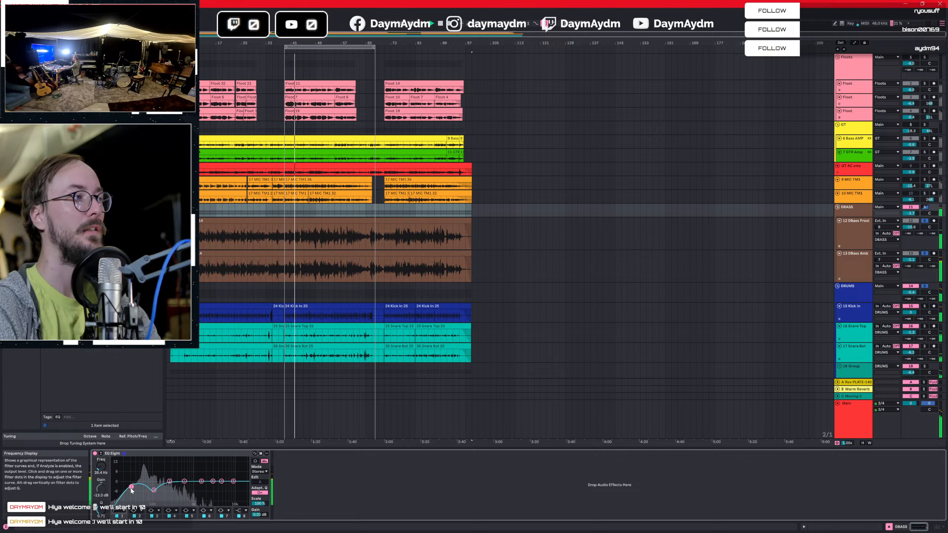
mouse_move(131, 487)
mouse_down()
mouse_move(140, 473)
mouse_move(151, 492)
mouse_move(136, 479)
mouse_up()
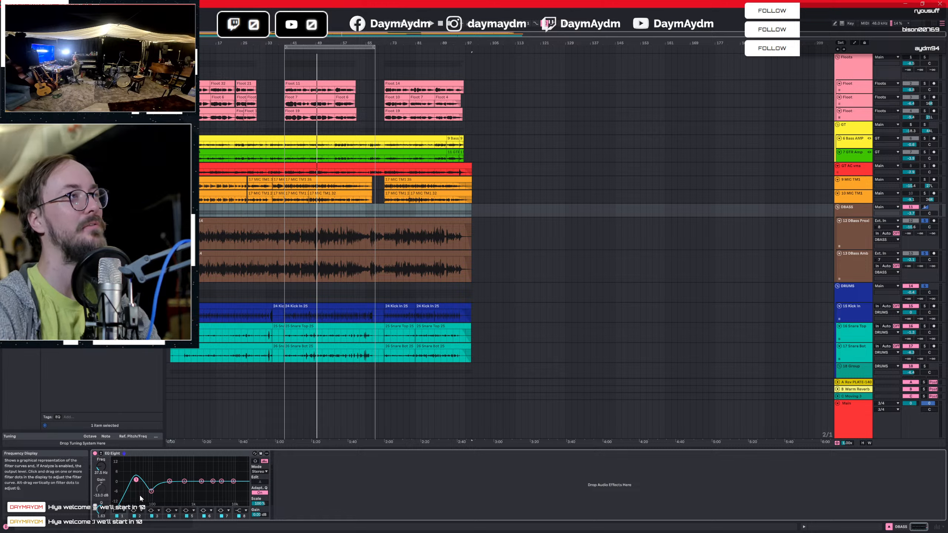
key(space)
drag(137, 480, 155, 481)
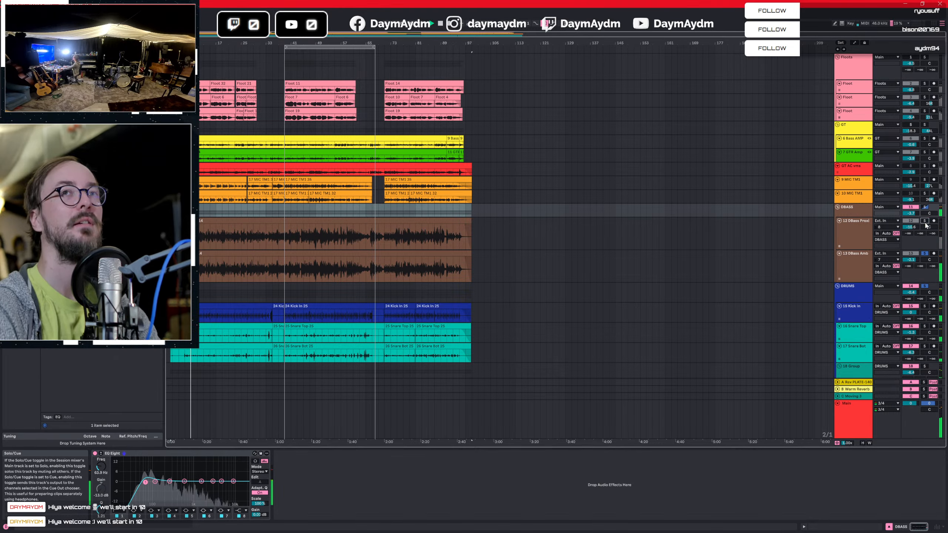
Lower the Kick In EQ Eight's low cut and shift its low boost to about 34 Hz at about 7.8 dB.
click(853, 312)
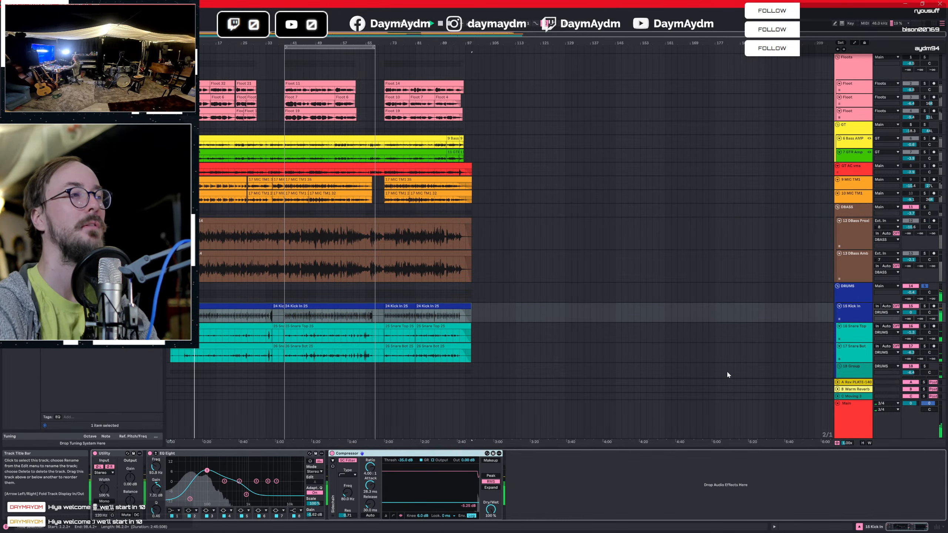
drag(207, 472, 182, 504)
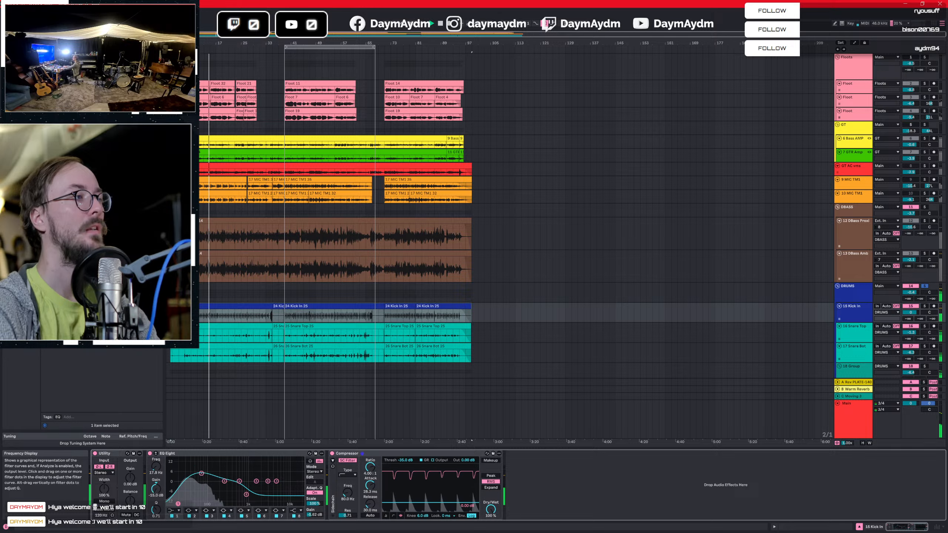
mouse_move(201, 473)
mouse_down()
mouse_move(189, 459)
mouse_move(190, 469)
mouse_up()
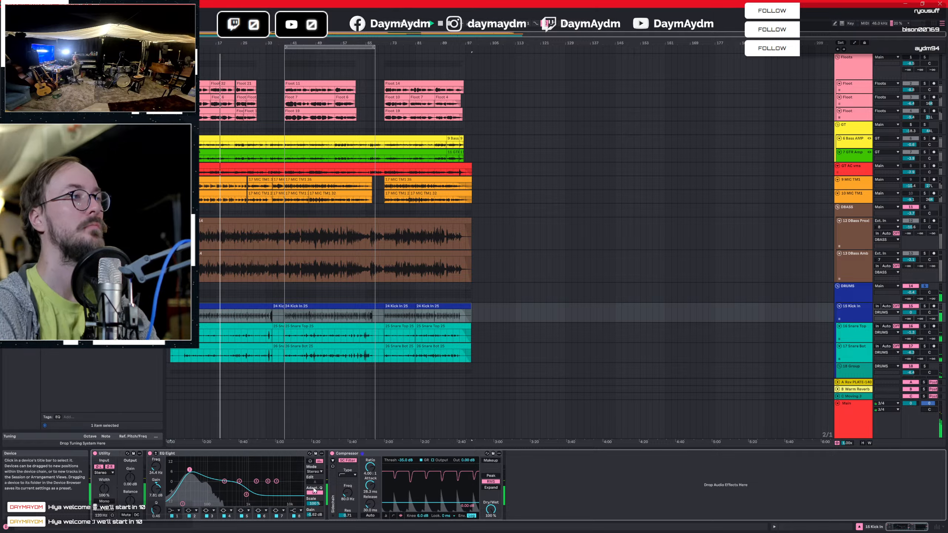
Check the DRUMS group's PuigChild 670 and retune the Kick In EQ Eight's low boost to about 46 Hz at about 6.3 dB.
click(907, 302)
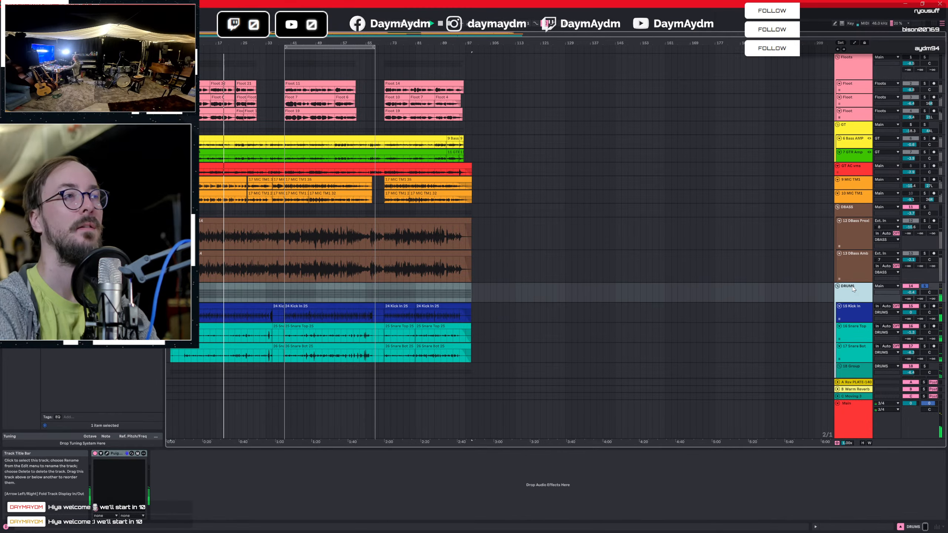
click(106, 454)
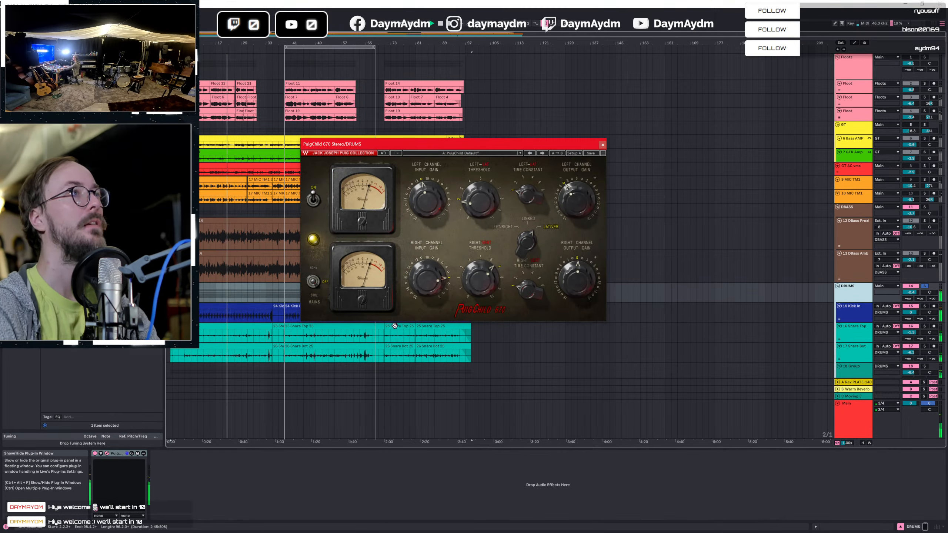
click(840, 315)
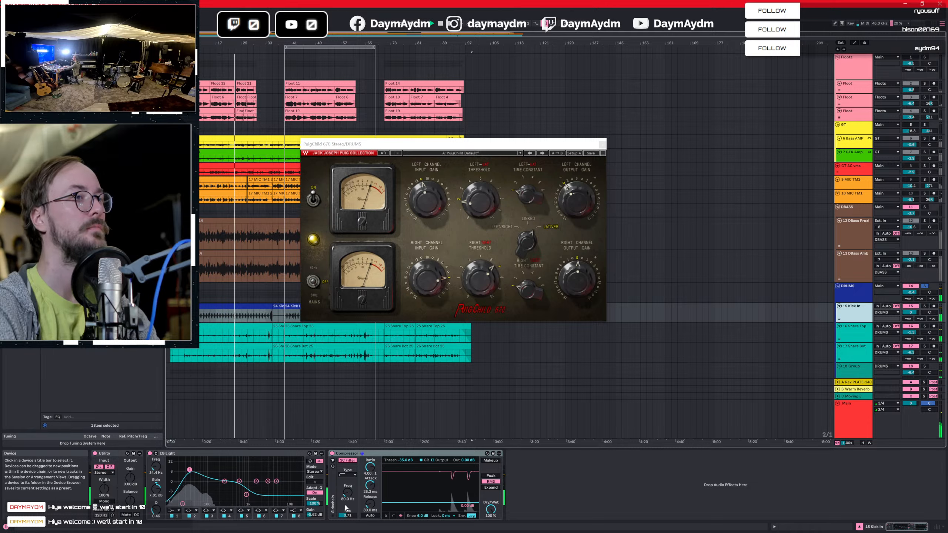
drag(225, 482, 188, 459)
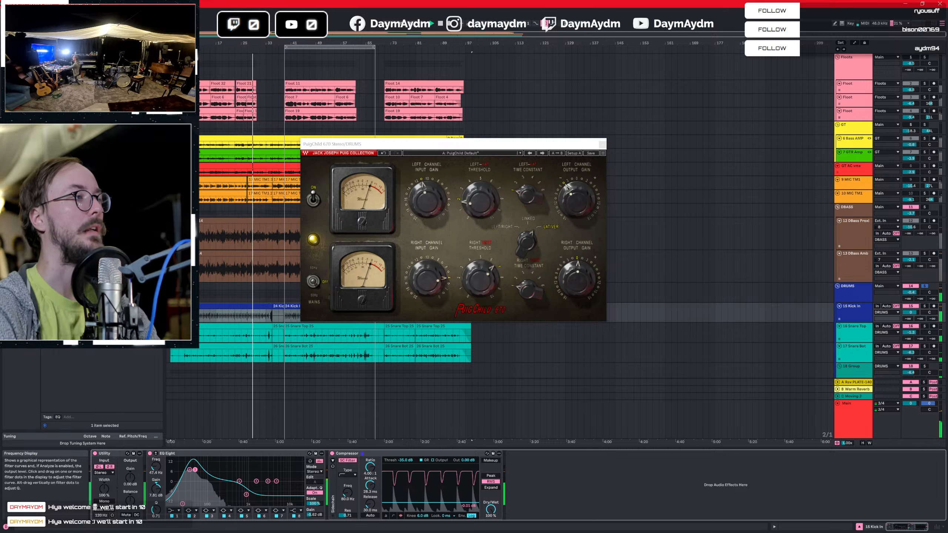
mouse_move(195, 470)
mouse_down()
mouse_move(186, 469)
mouse_move(195, 468)
mouse_up()
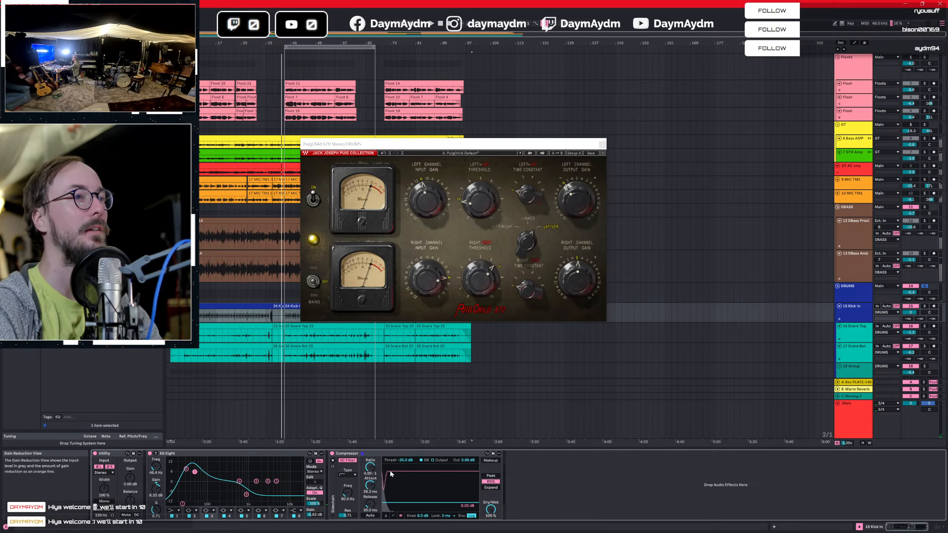
Set the Kick In compressor's threshold to about -26.5 dB and its output to about -3.4 dB while replaying the section.
click(268, 318)
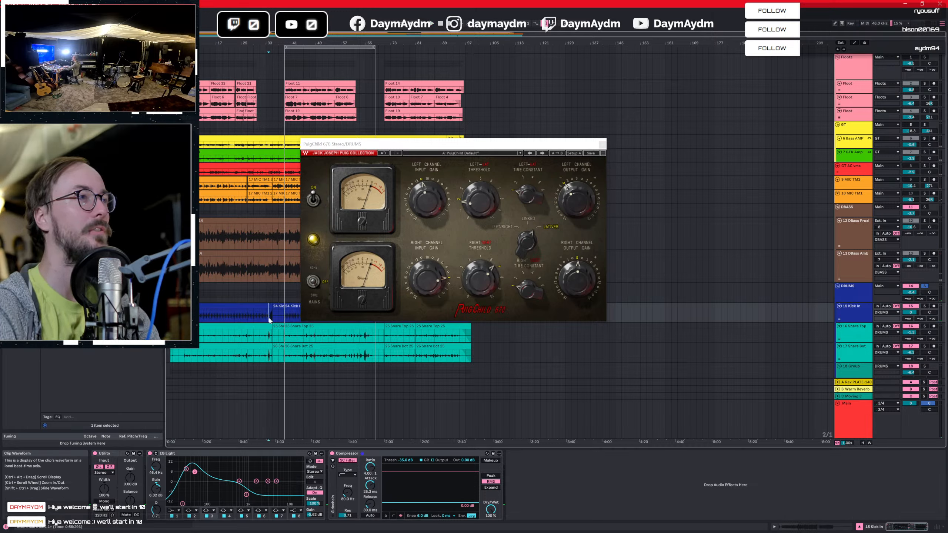
drag(406, 460, 405, 439)
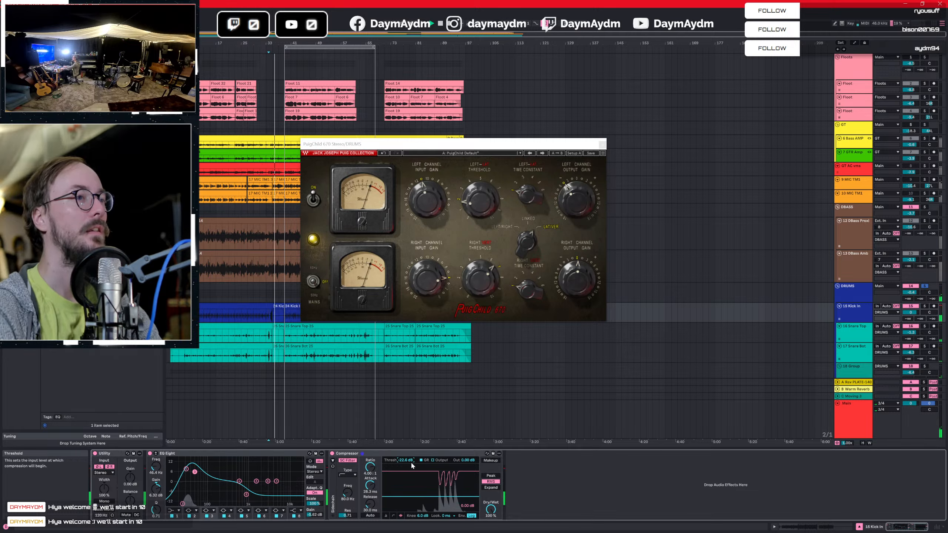
click(471, 464)
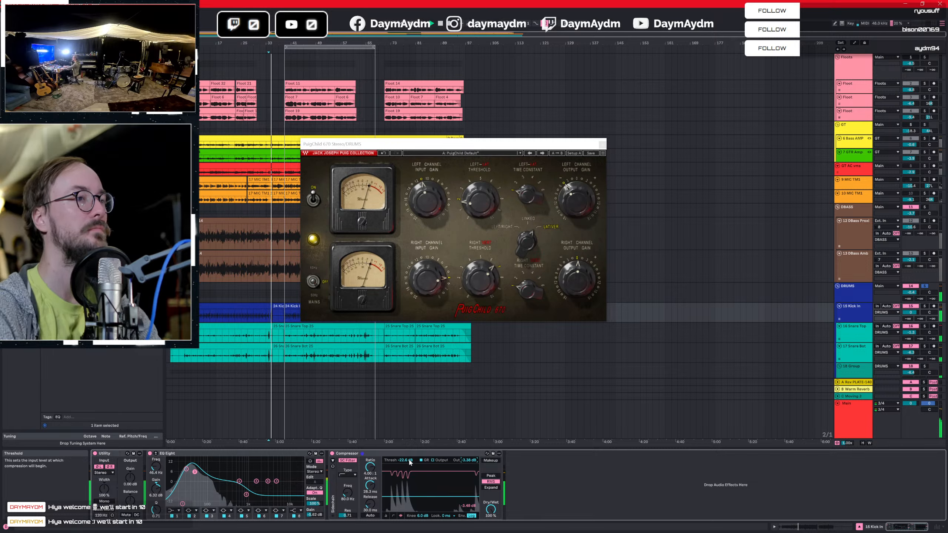
drag(409, 462, 410, 469)
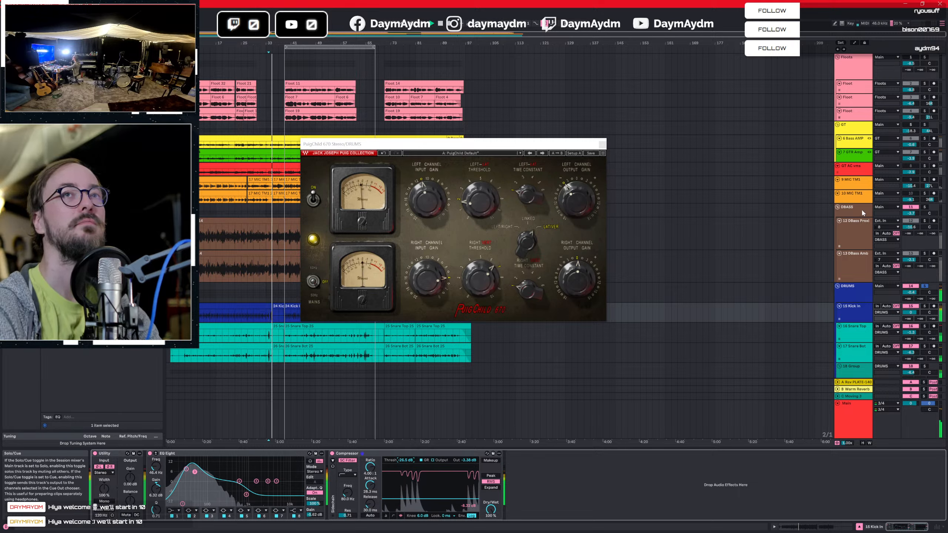
Solo DBASS alongside DRUMS, close the PuigChild window, and raise the DBASS EQ Eight's low cut to about 80 Hz with a slight dip above.
click(926, 209)
click(925, 208)
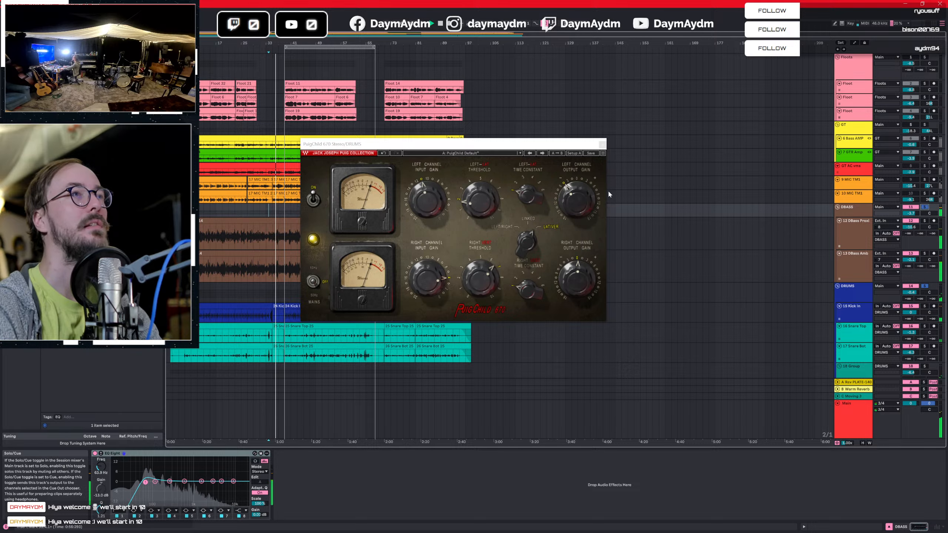
click(601, 144)
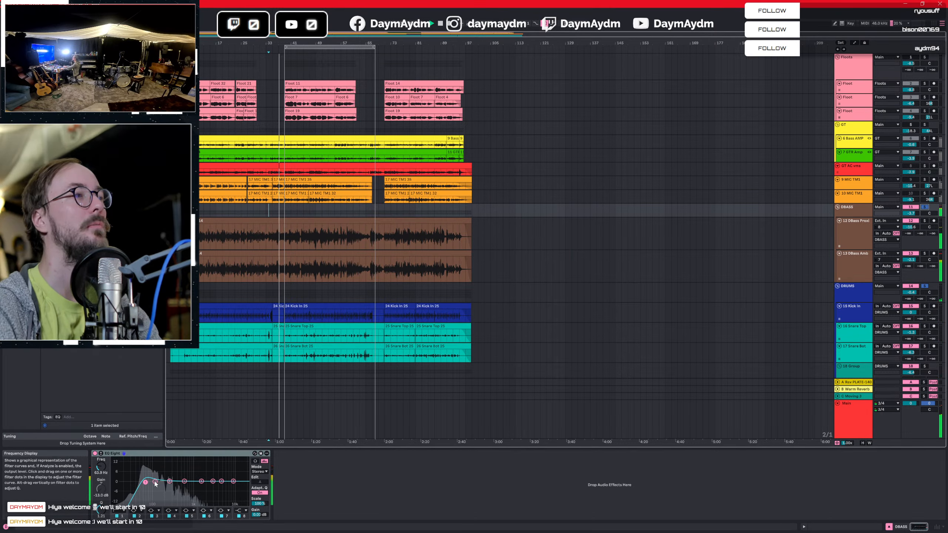
drag(155, 482, 158, 486)
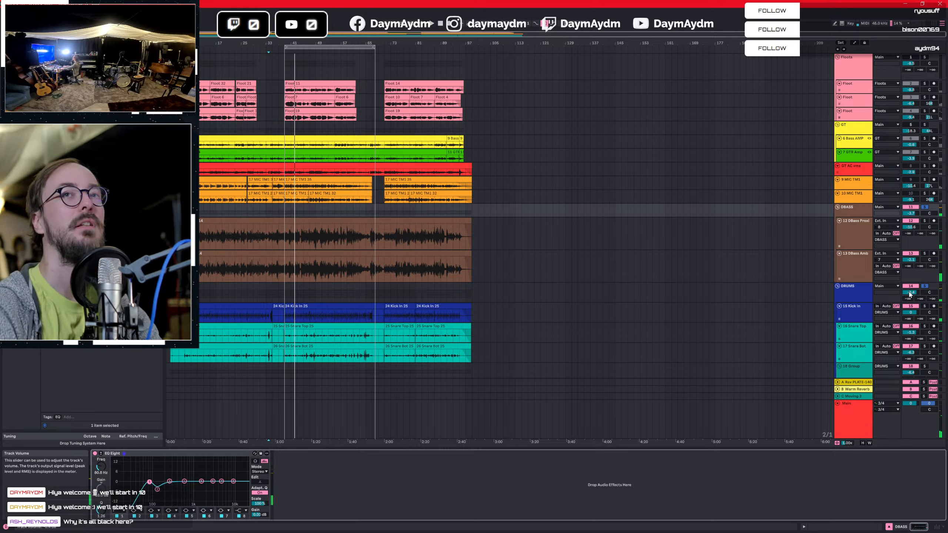
Replay the section, bring the DBASS group's volume up from near silence against the drums, and check the Kick In devices.
key(space)
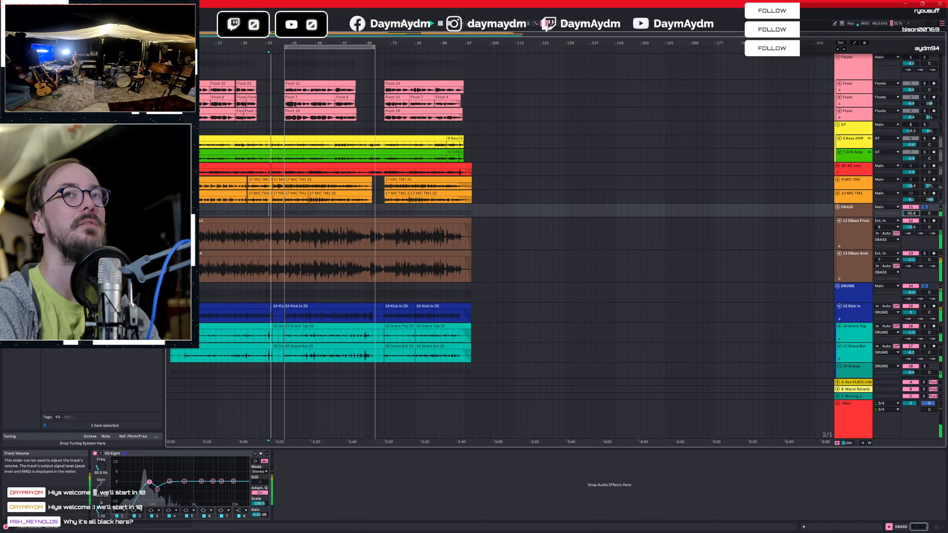
drag(910, 213, 910, 184)
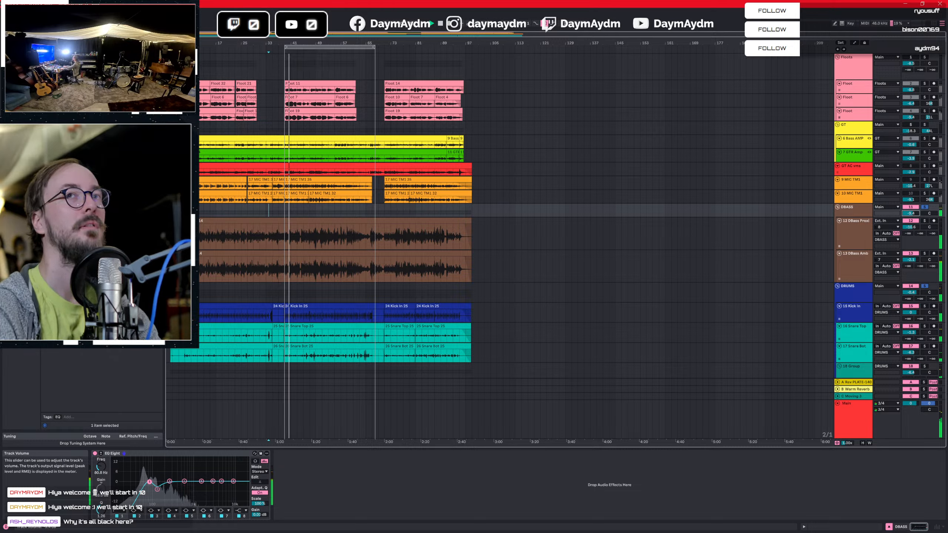
click(851, 314)
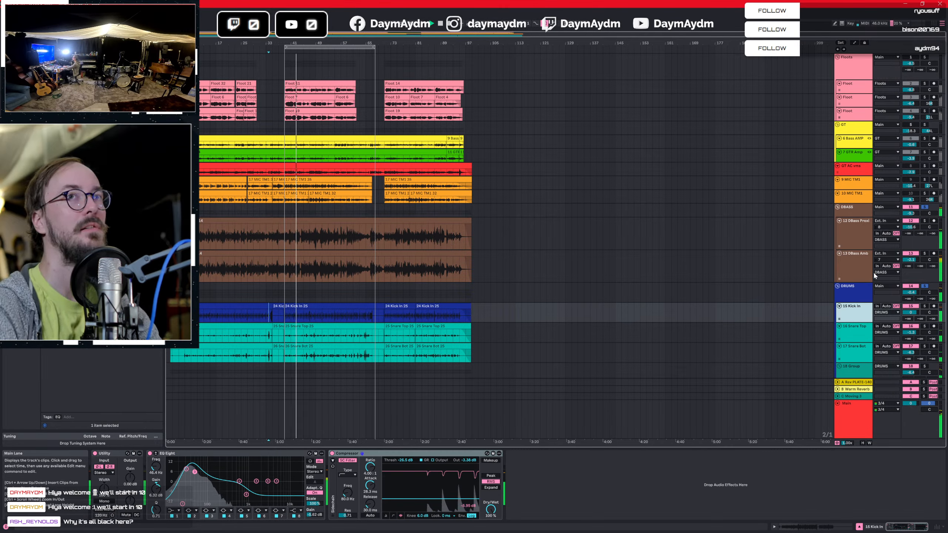
Reshape the DBASS EQ Eight's low end with a deeper low-mid dip and add a cut at about 840 Hz.
click(864, 210)
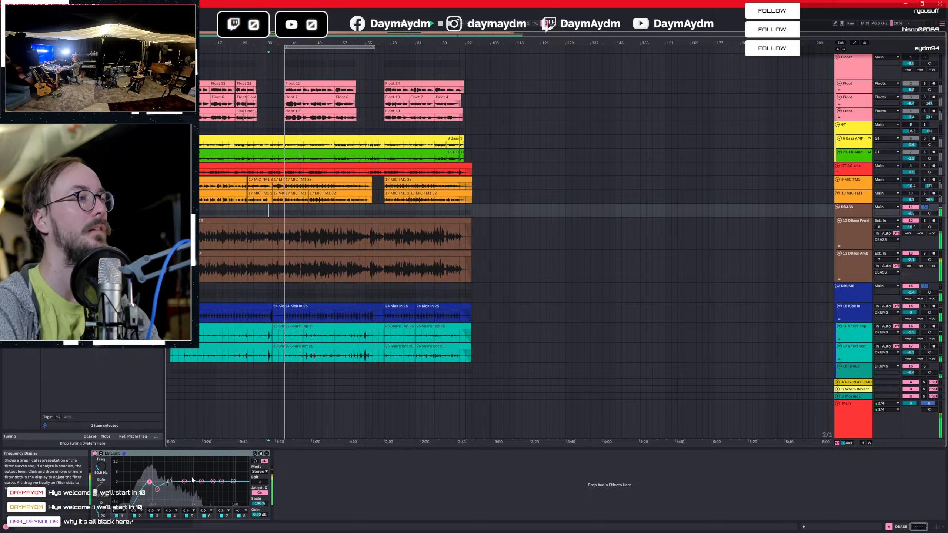
drag(150, 481, 191, 489)
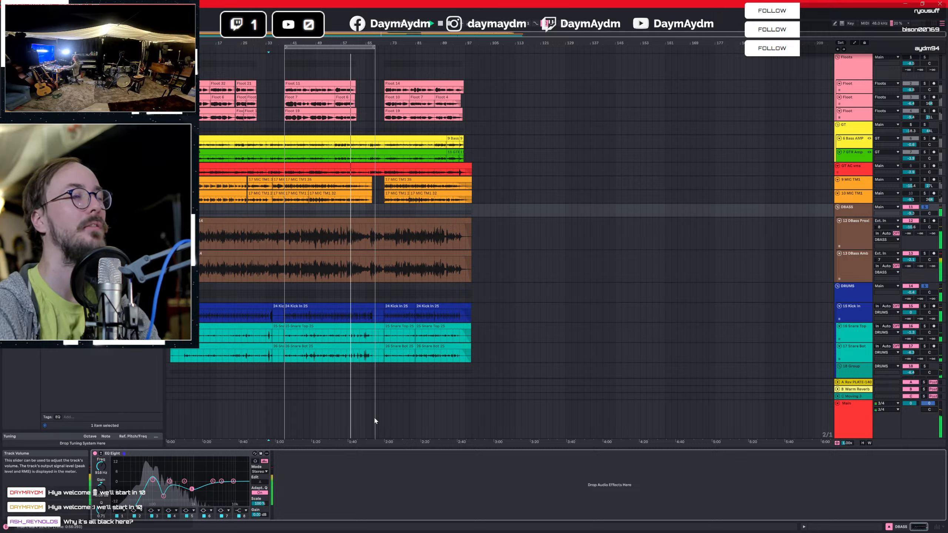
drag(192, 488, 190, 490)
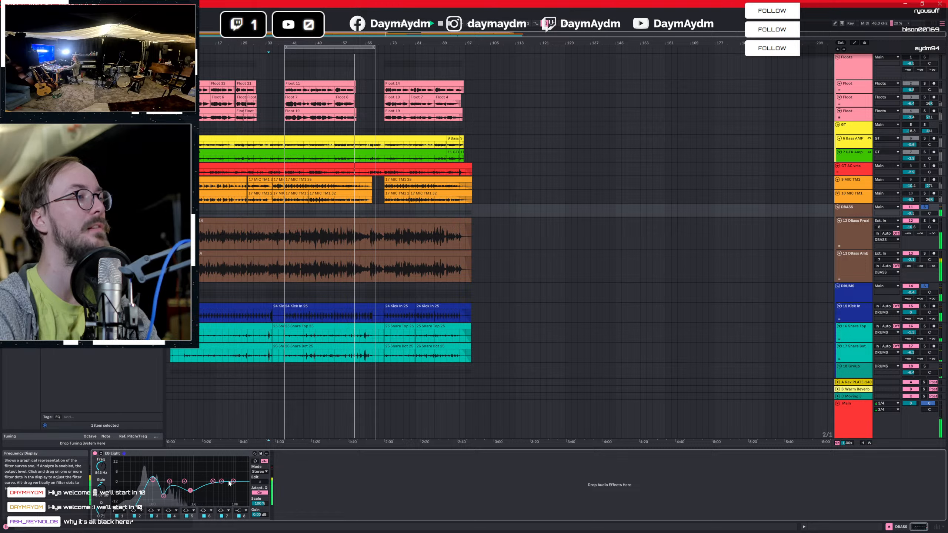
Turn the highest band of the DBASS EQ Eight into a high cut at about 4.7 kHz.
click(241, 510)
click(242, 475)
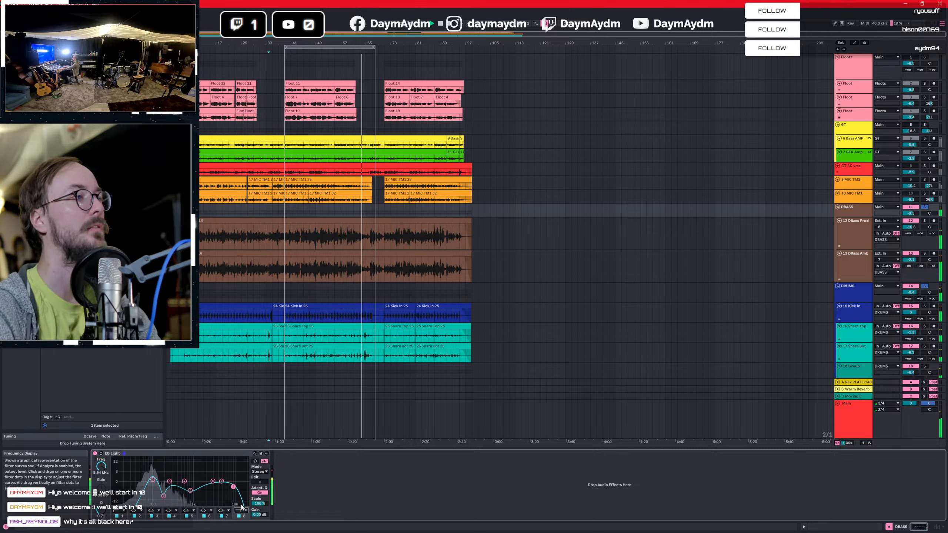
drag(234, 486, 221, 488)
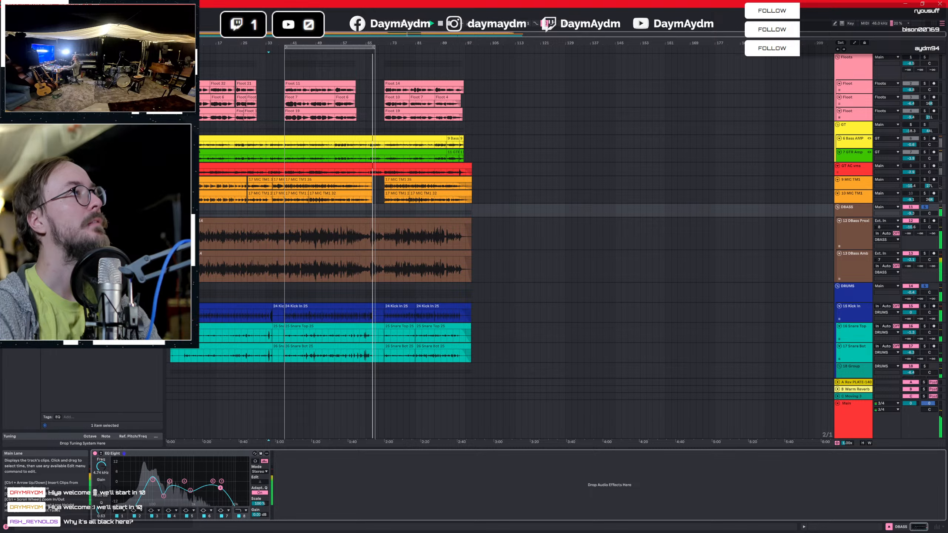
Switch to Streamlabs Desktop to check the stream, and return to Ableton Live.
key(alt+Tab)
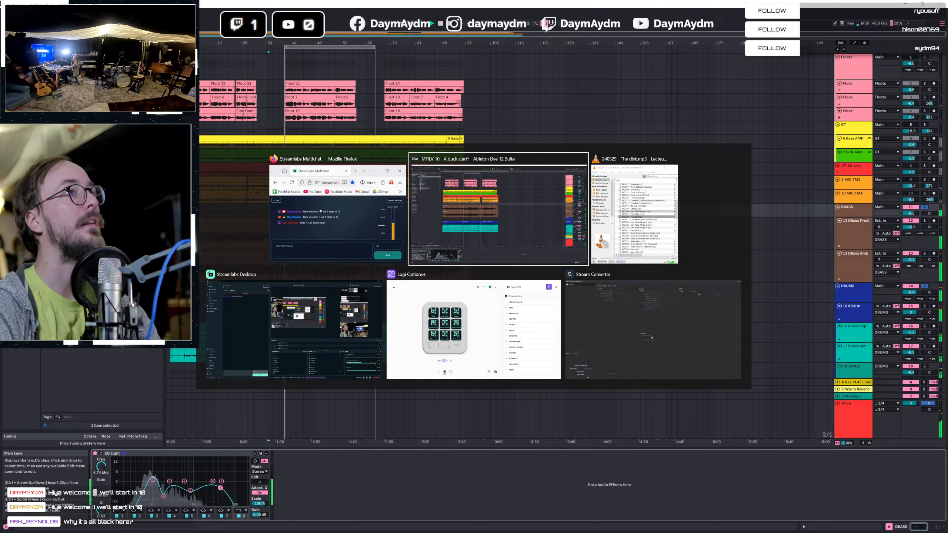
click(315, 305)
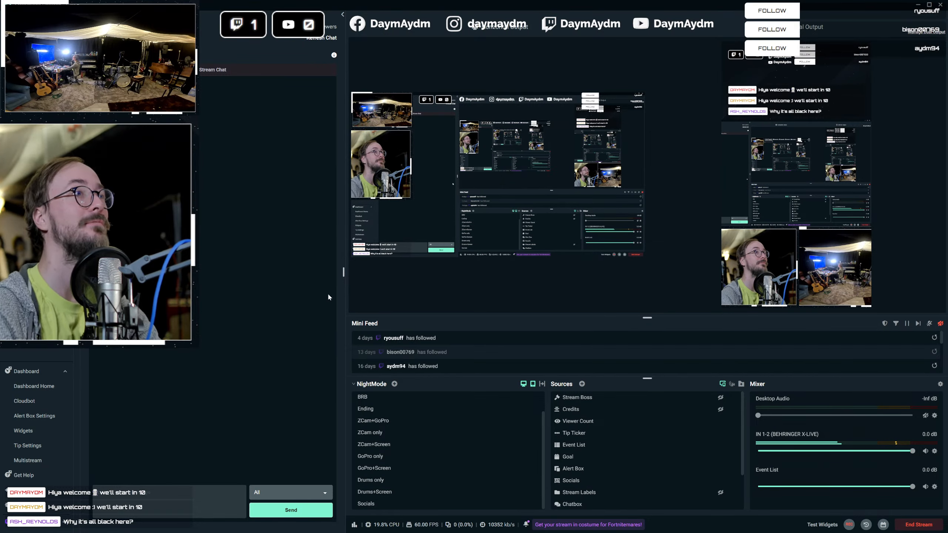
key(alt+Tab)
key(Escape)
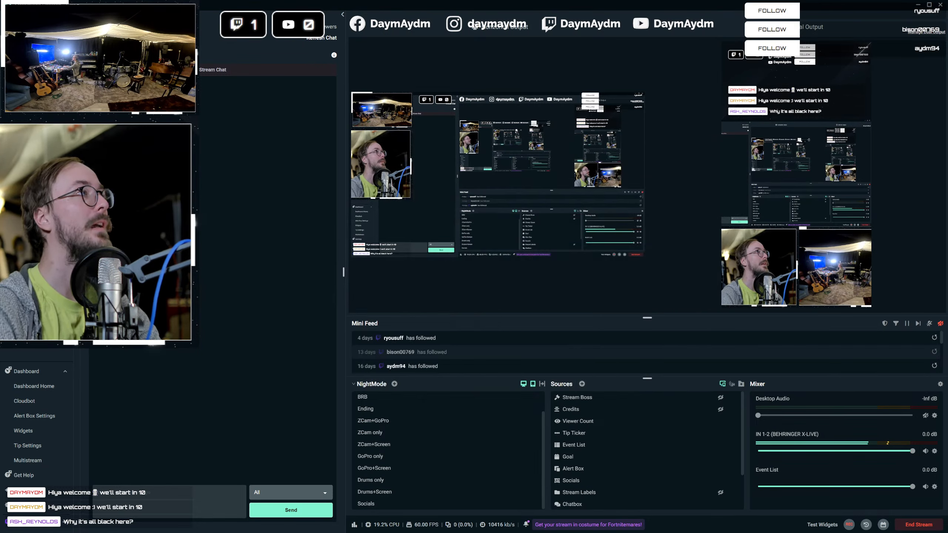
key(alt+Tab)
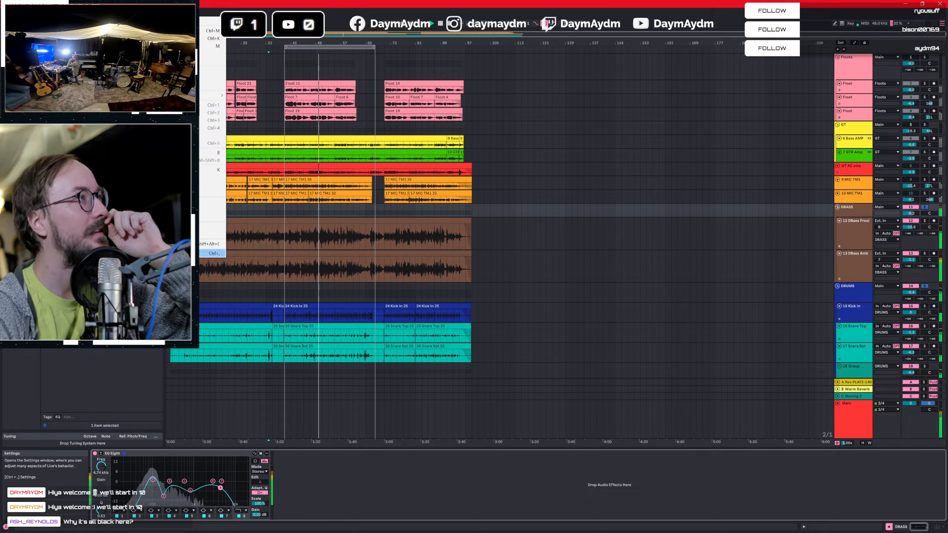
Try the Default theme in the Theme & Colors settings, restore the Immaterial theme, and close the settings.
click(168, 254)
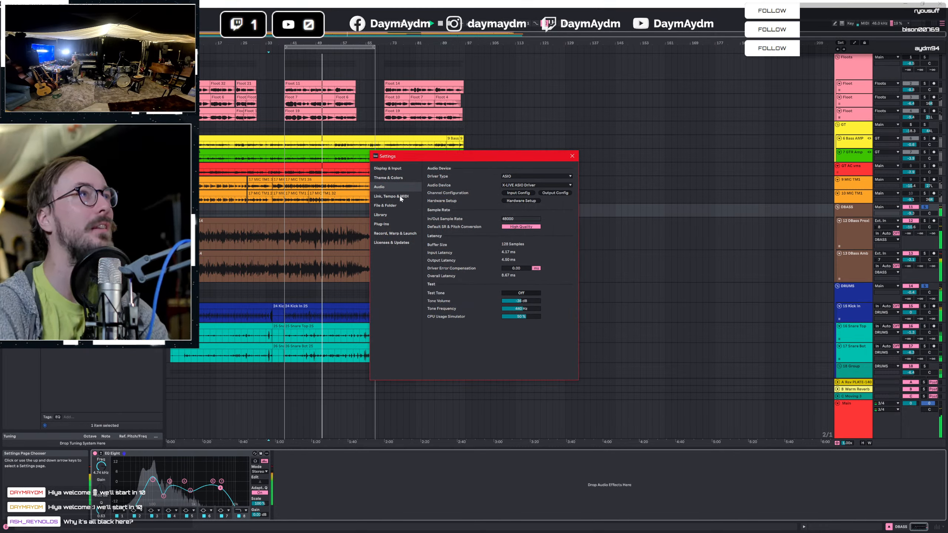
click(393, 179)
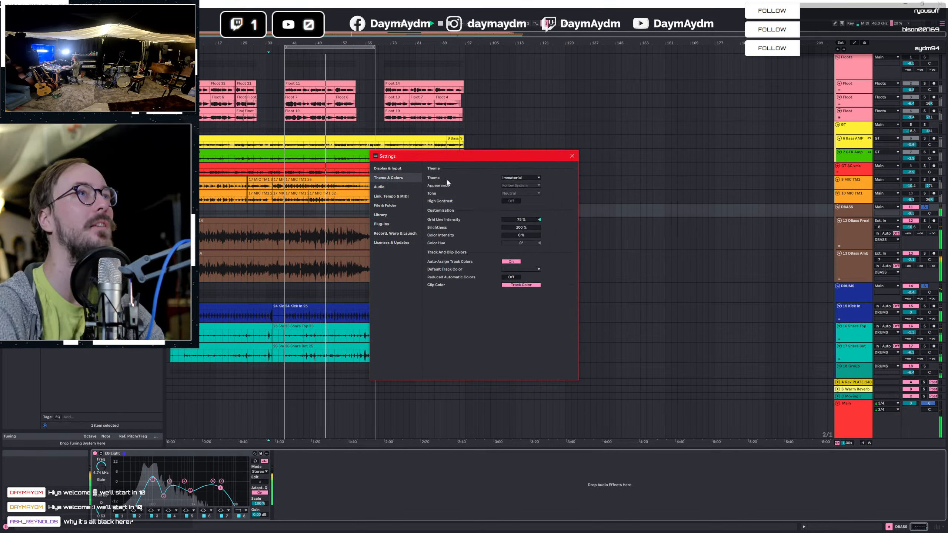
click(533, 180)
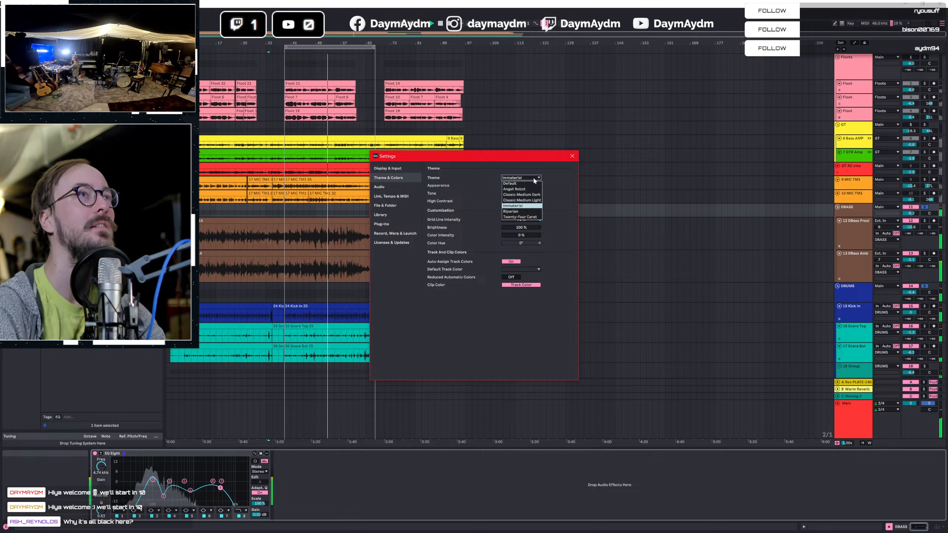
click(528, 211)
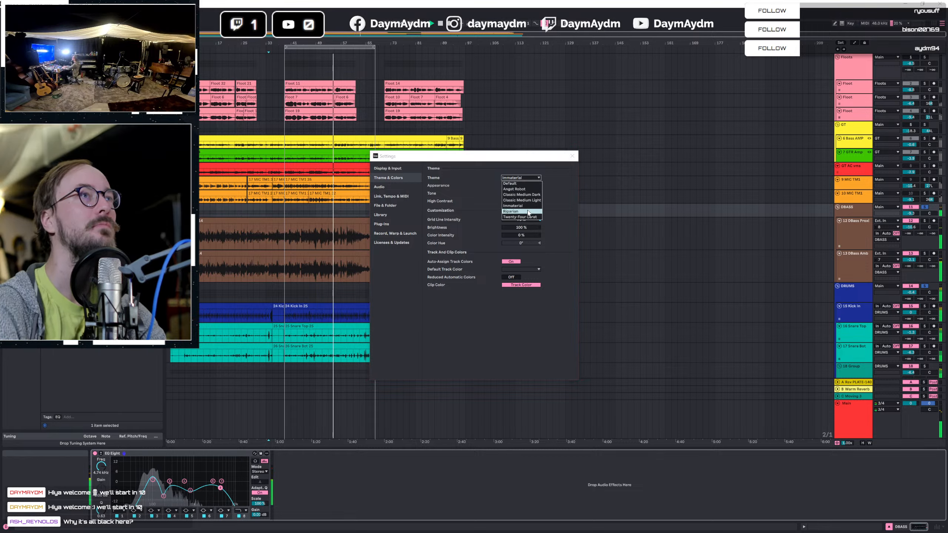
click(528, 178)
click(522, 183)
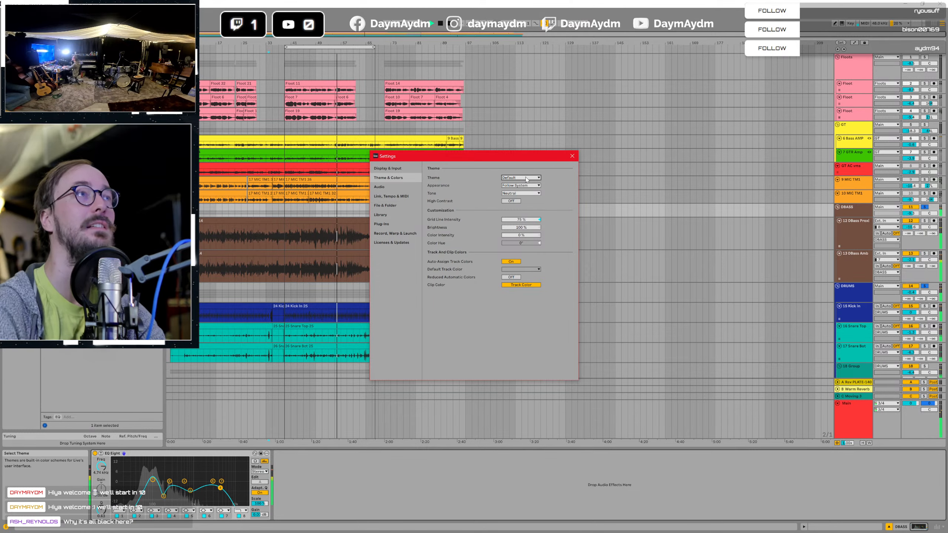
click(527, 179)
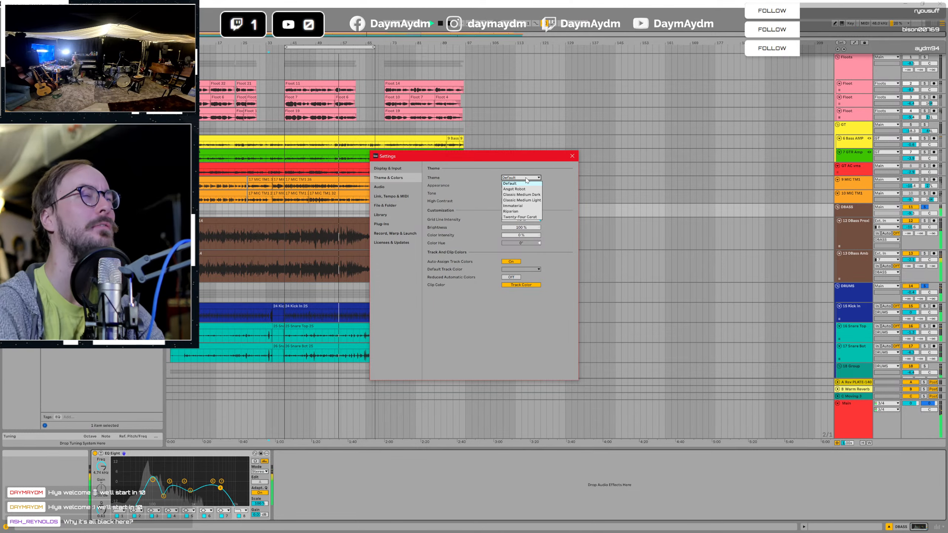
click(526, 207)
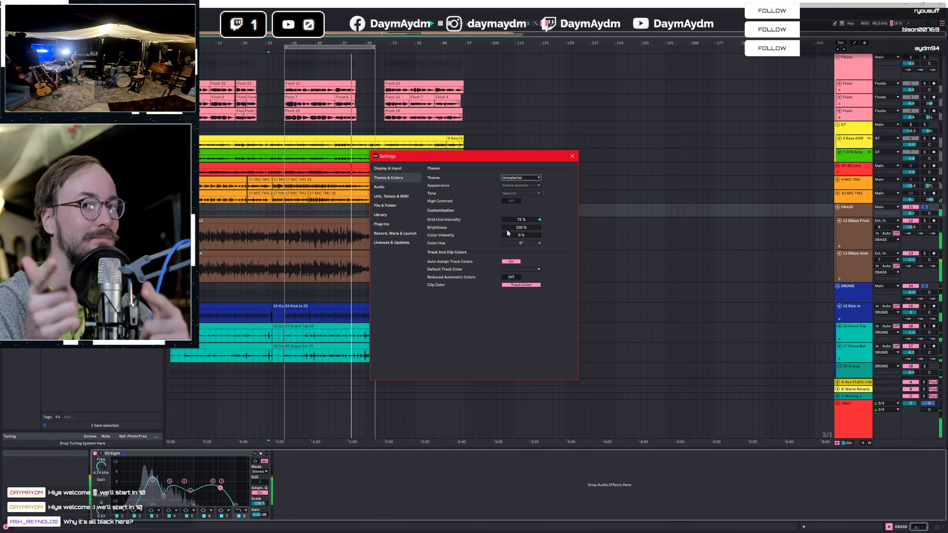
click(572, 156)
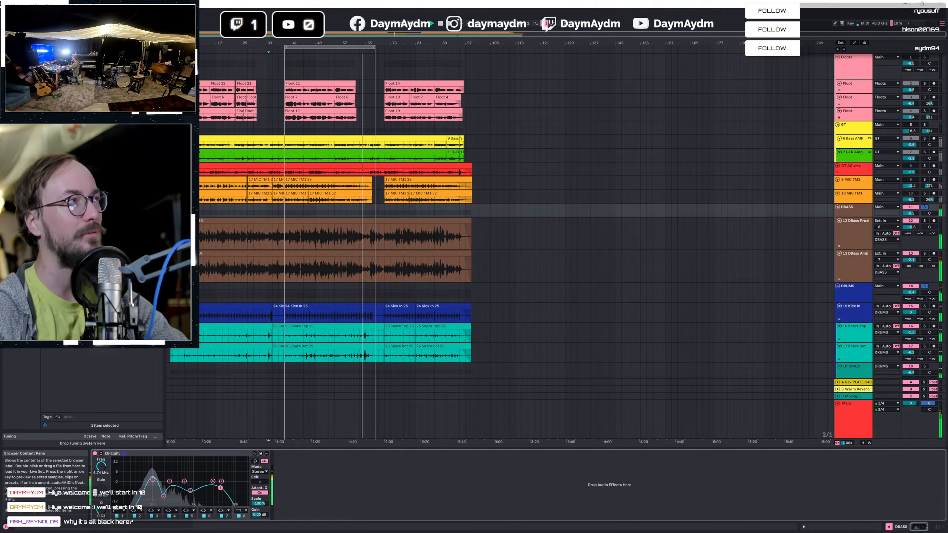
key(alt+Tab)
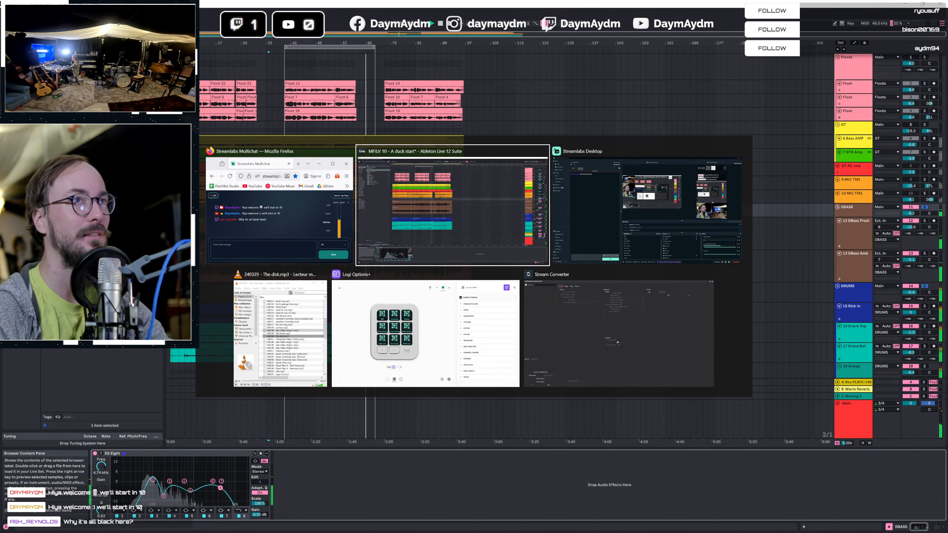
key(alt+Tab)
key(alt+Tab)
key(alt+Tab)
key(alt+Tab)
key(alt+Tab)
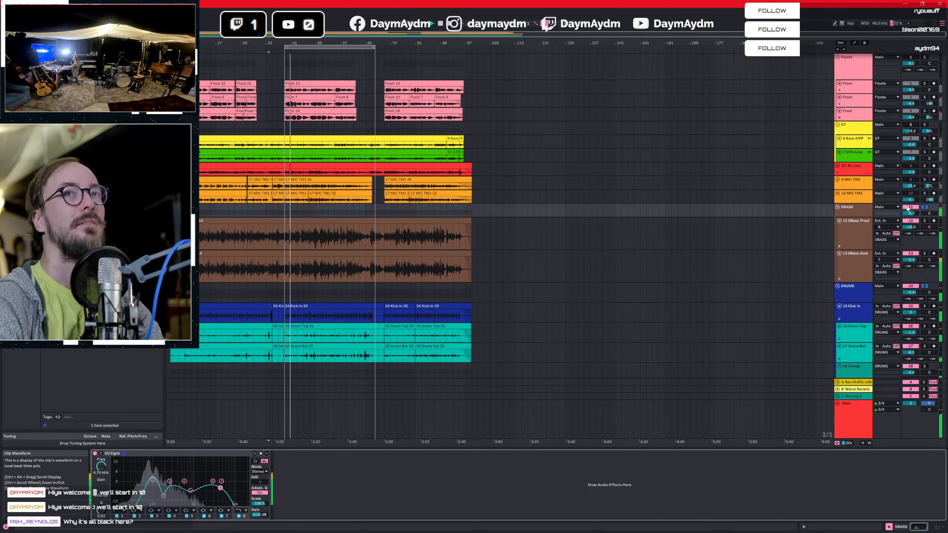
Lower the DBASS group's volume slightly against the soloed DRUMS group.
drag(910, 213, 910, 221)
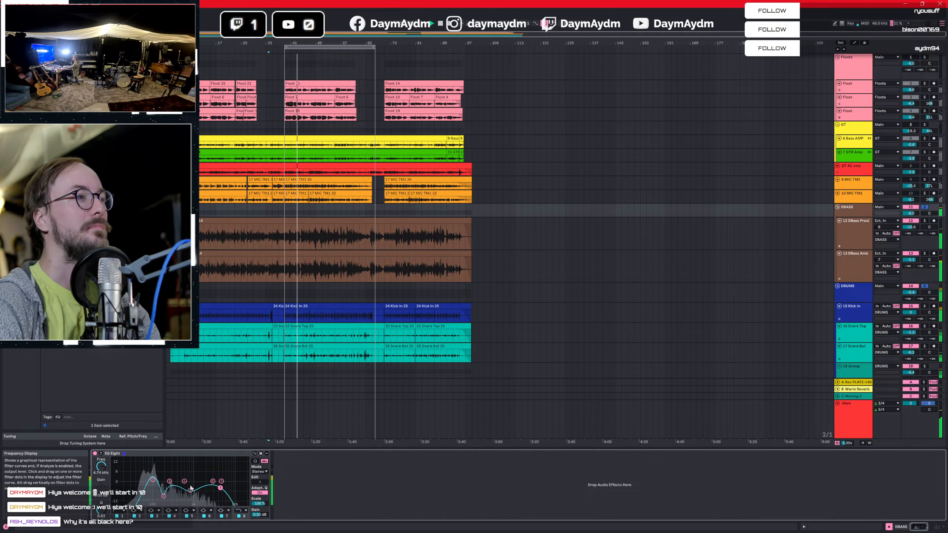
Lower the DBASS EQ Eight high cut to about 4.45 kHz, reduce the 100 Hz band's gain, and rebalance the group volume.
drag(223, 490, 219, 491)
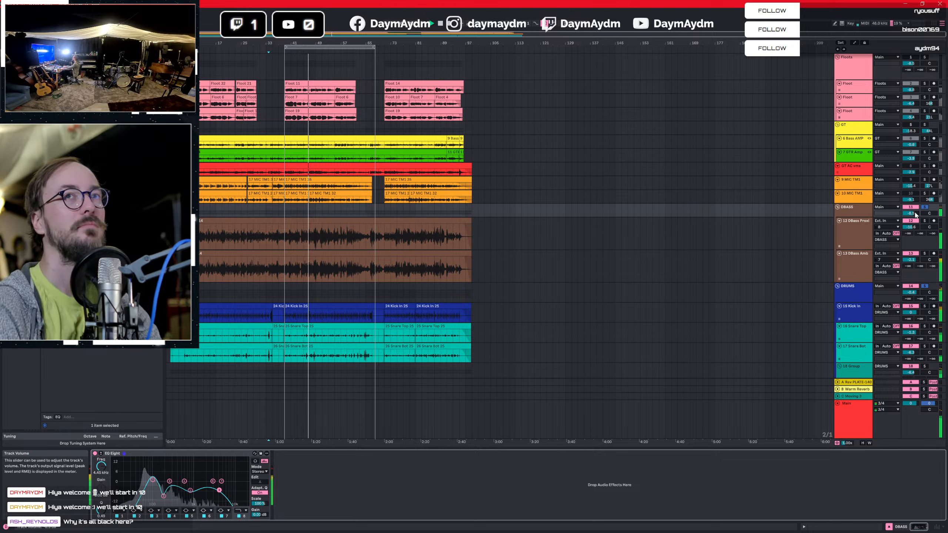
drag(910, 213, 910, 219)
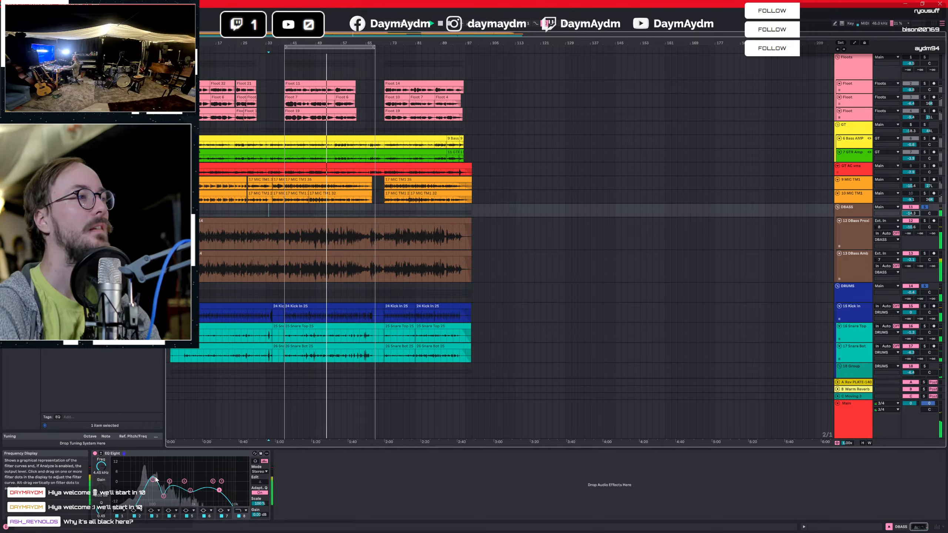
drag(152, 480, 153, 484)
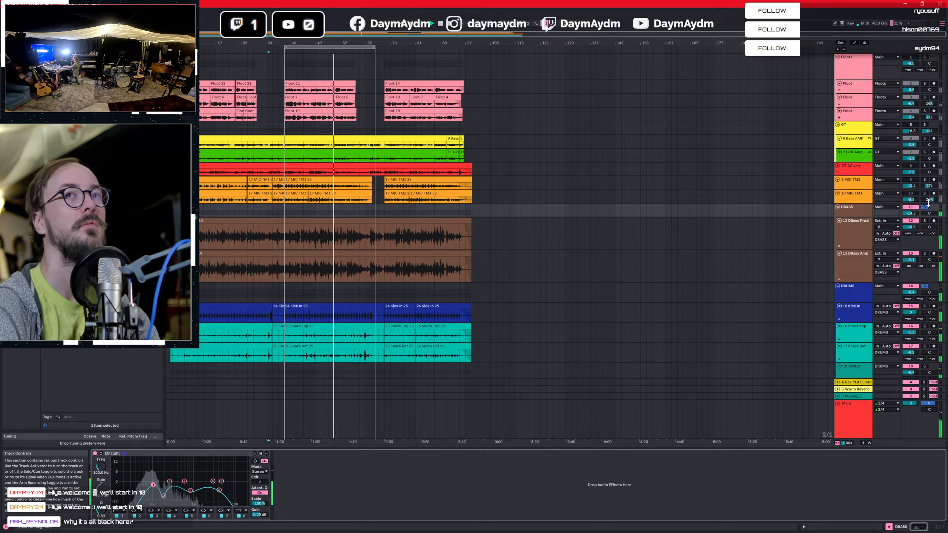
drag(911, 214, 910, 206)
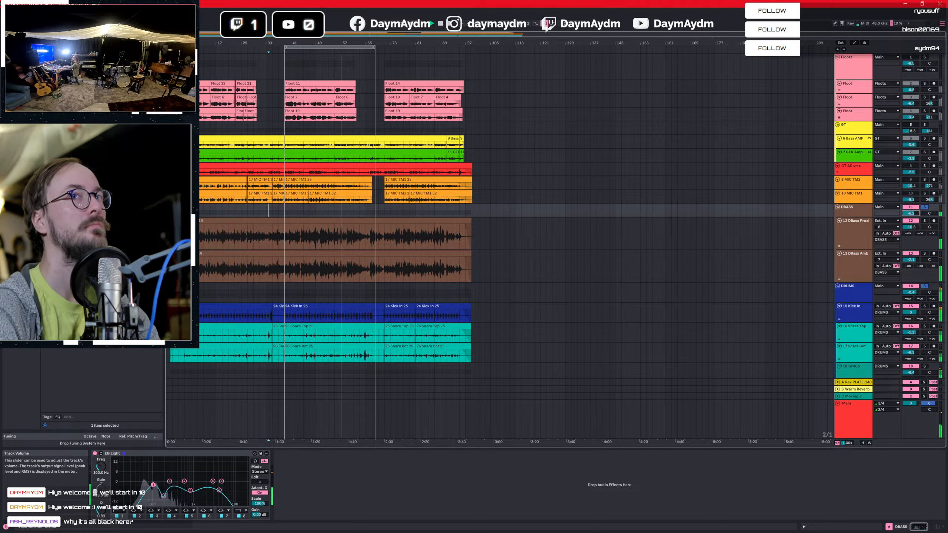
Stop playback, add a Compressor after the EQ Eight on the DBASS group, and restart playback.
click(854, 216)
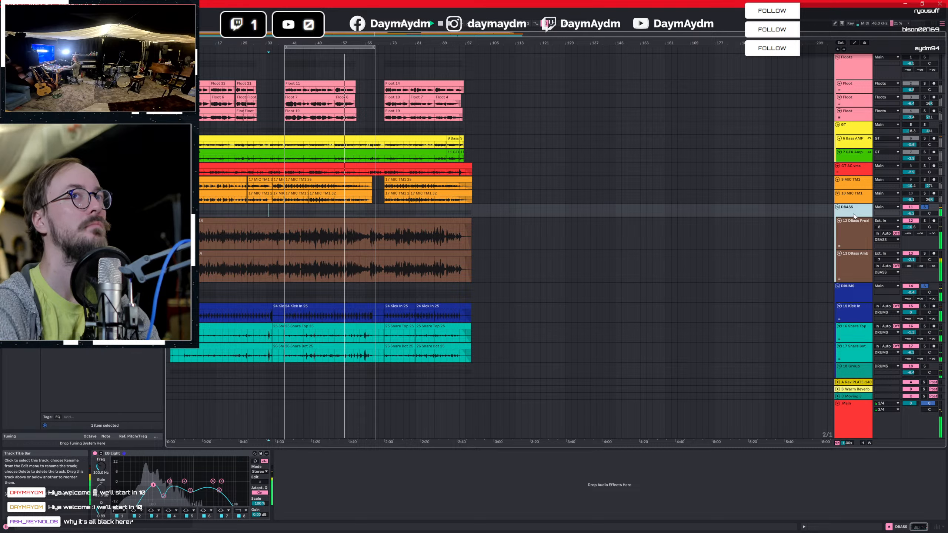
double_click(854, 216)
key(space)
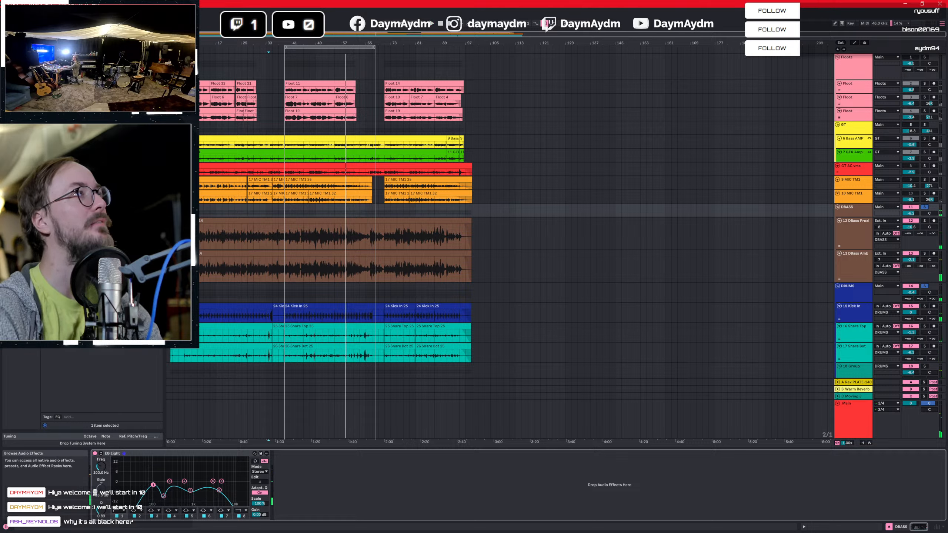
click(20, 145)
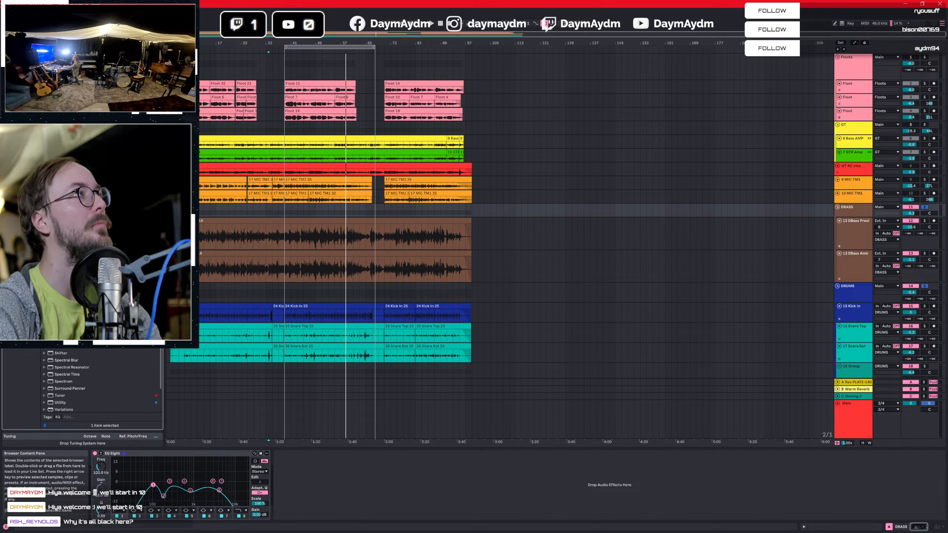
scroll(100, 381, down, 2)
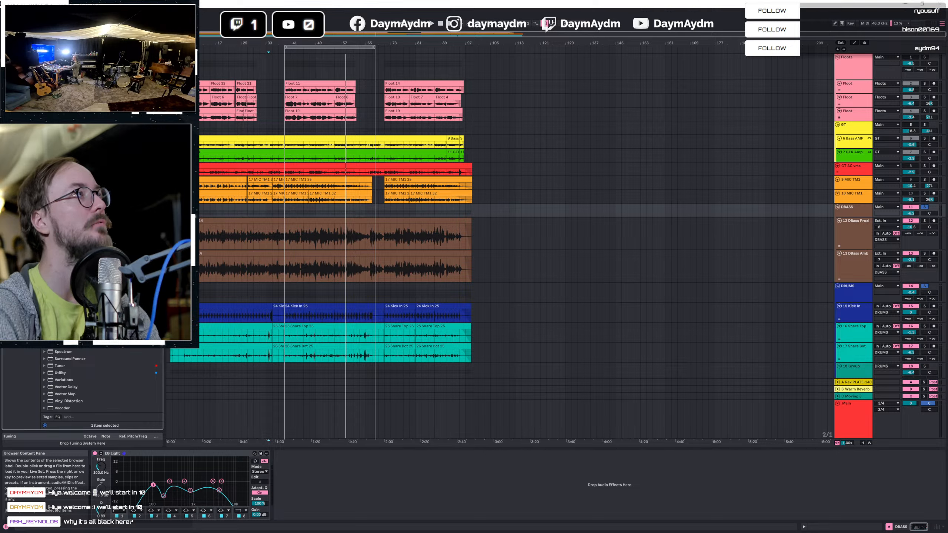
scroll(101, 239, up, 3)
click(74, 239)
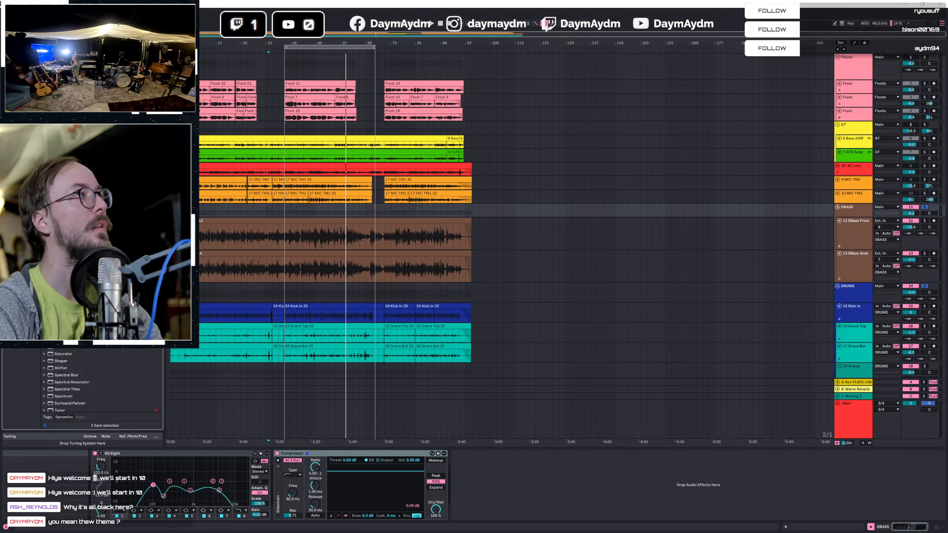
click(345, 2)
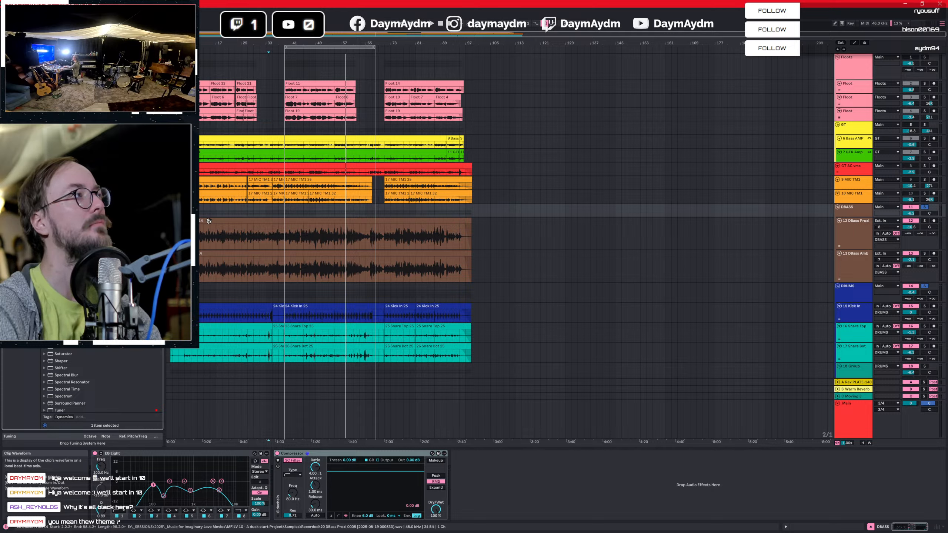
key(space)
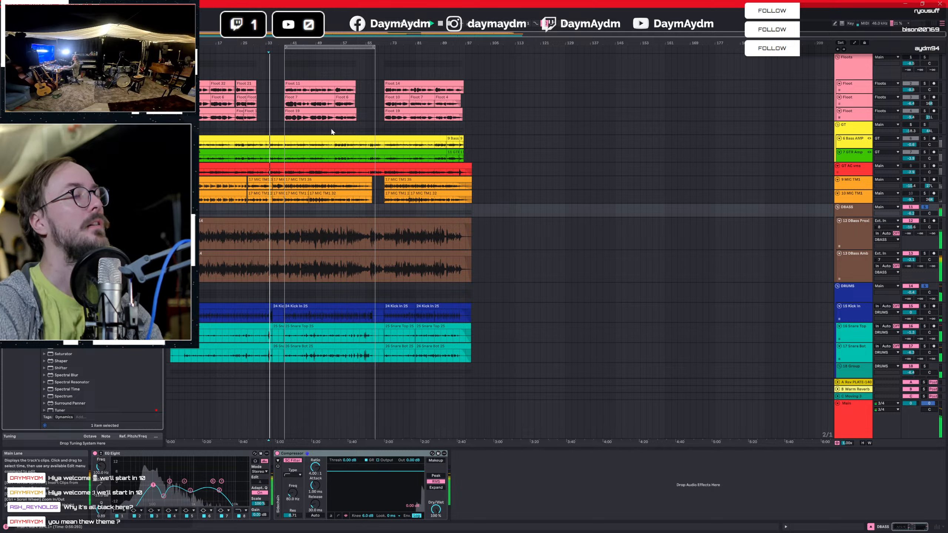
Set the DBASS Compressor to Peak mode with a threshold of about -25.8 dB and about 5 dB of output gain.
double_click(850, 212)
drag(352, 462, 315, 467)
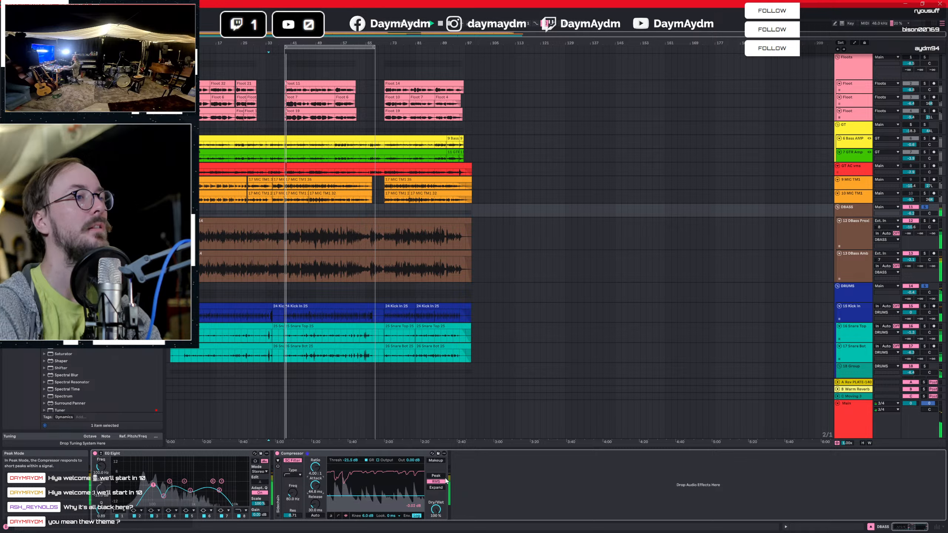
click(433, 476)
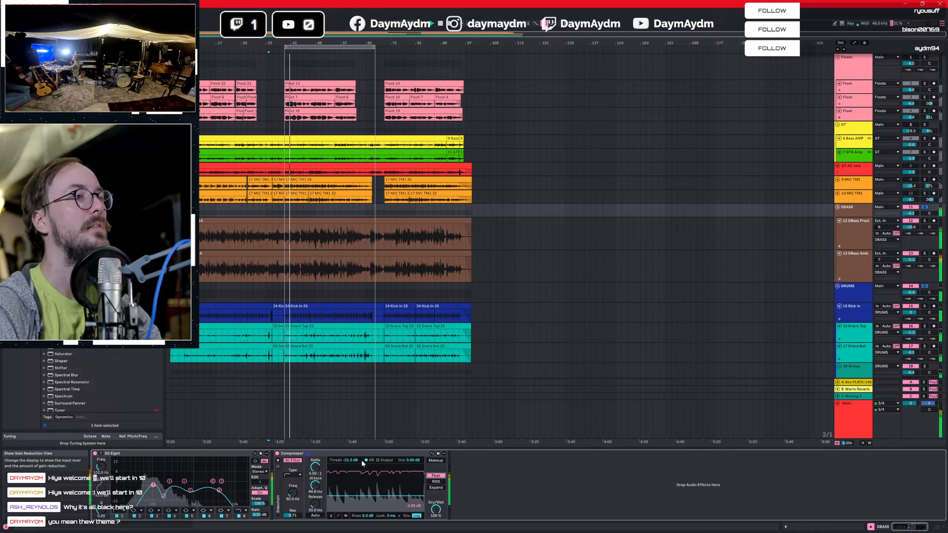
click(351, 459)
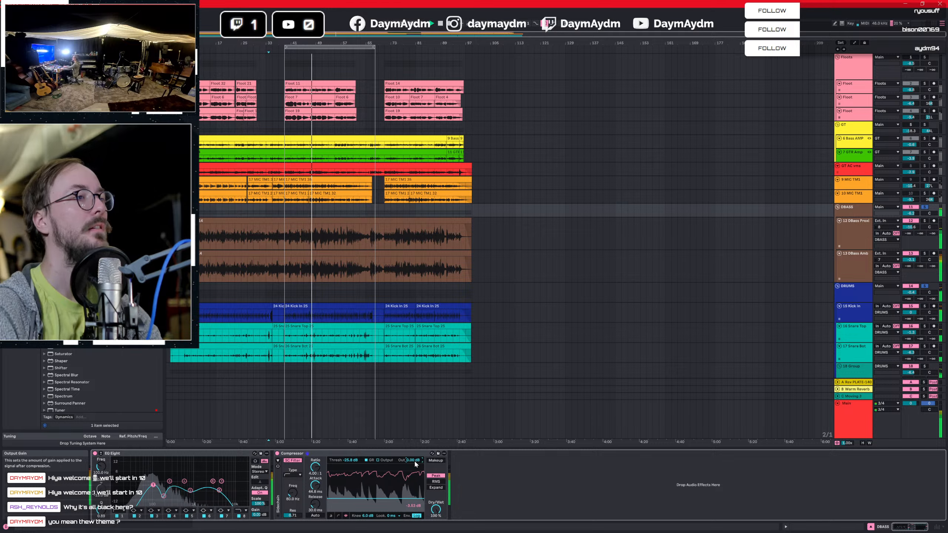
drag(415, 464, 415, 449)
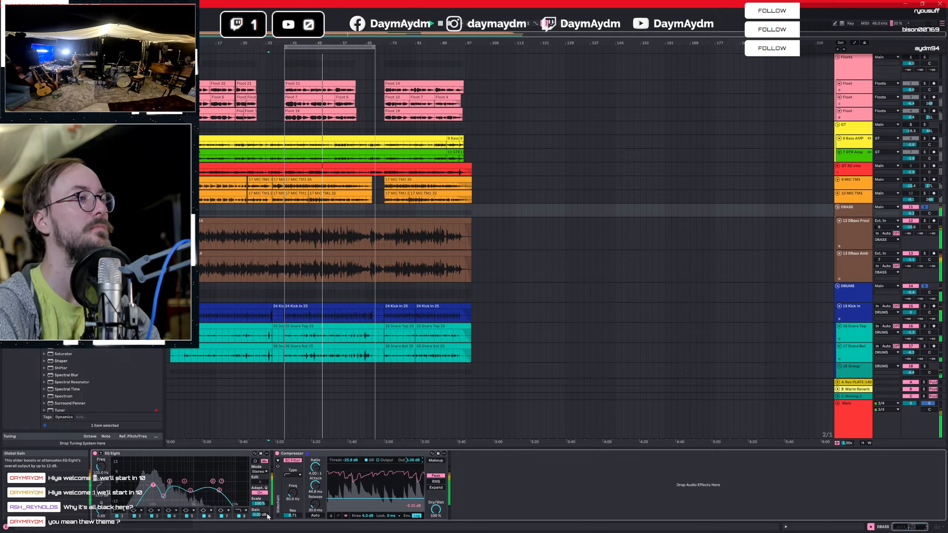
Lower the volumes of the two double bass tracks, DBass Proxi and DBass Amb, together.
click(860, 231)
click(851, 263)
drag(911, 259, 911, 265)
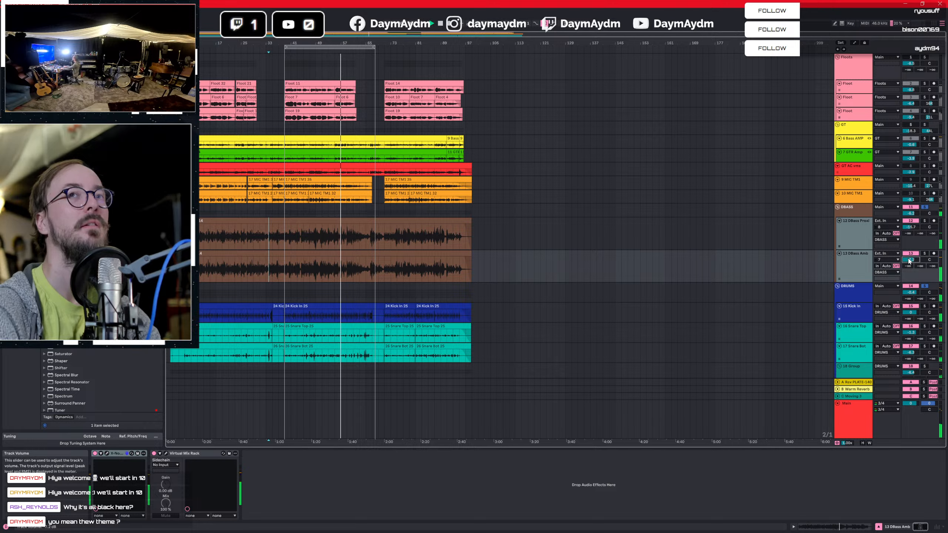
Lower the DBASS Compressor's threshold to about -31.3 dB and raise the group's volume.
click(853, 211)
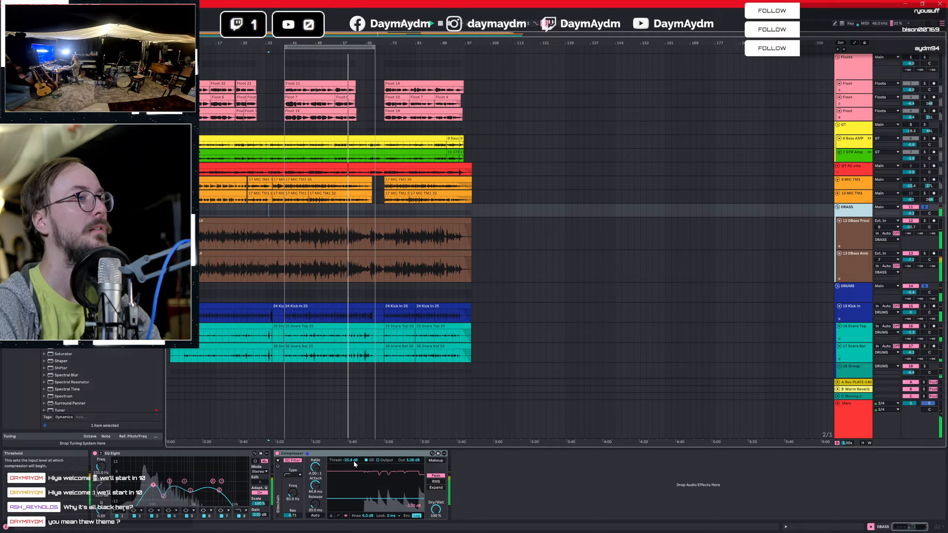
mouse_move(354, 464)
mouse_down()
mouse_move(354, 481)
mouse_move(357, 461)
mouse_up()
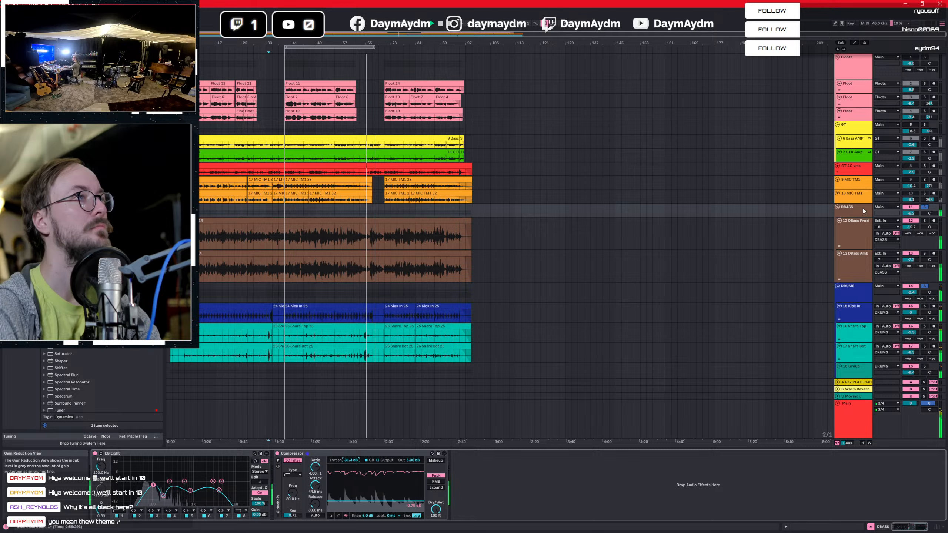
drag(910, 214, 910, 208)
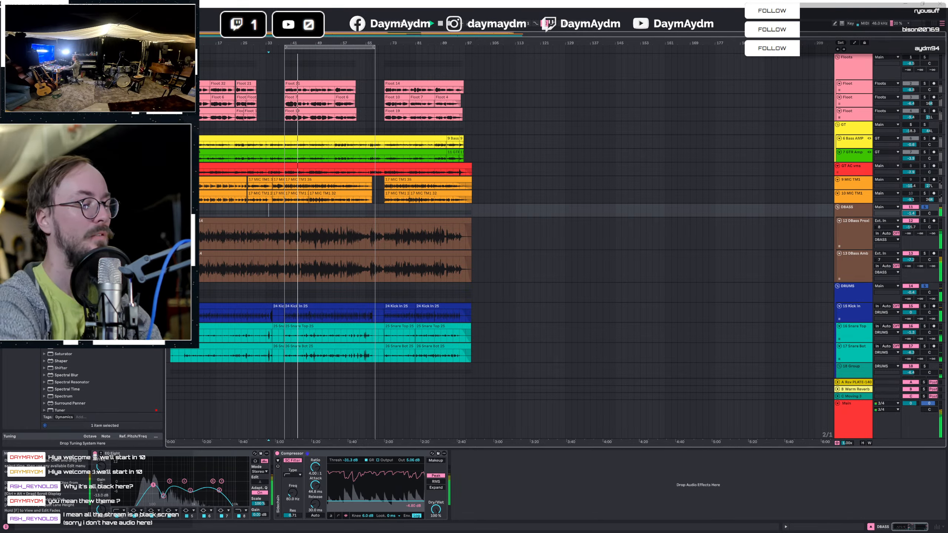
Switch to Streamlabs Desktop to check the stream preview, and return to Ableton Live.
key(alt+Tab)
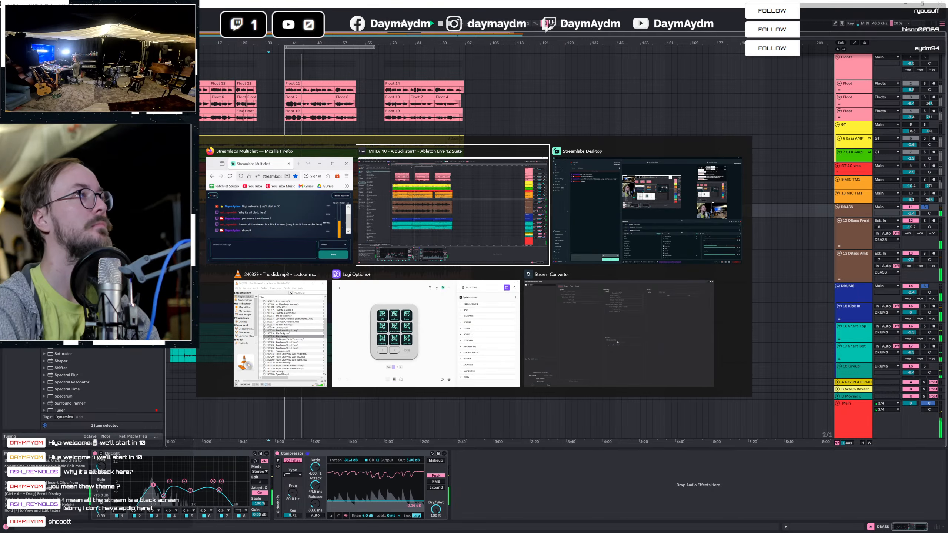
key(Tab)
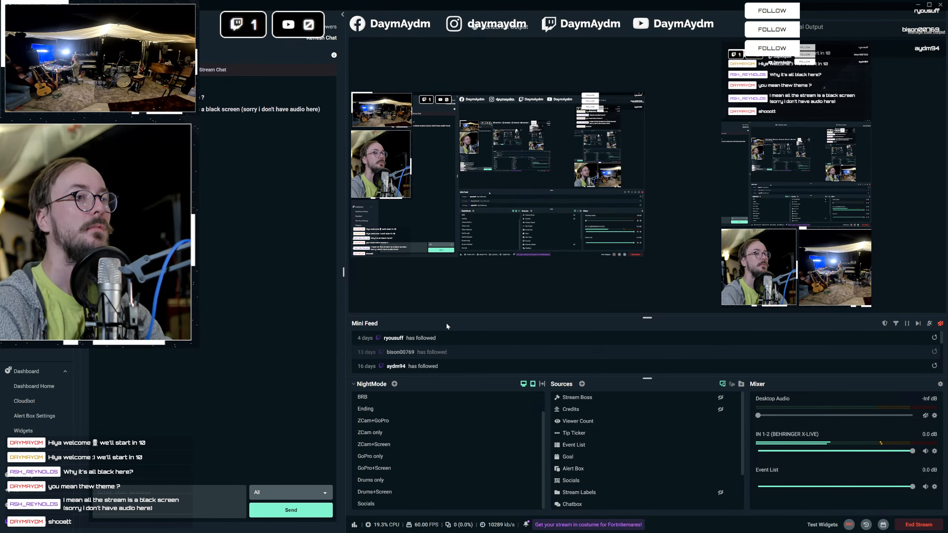
key(alt+Tab)
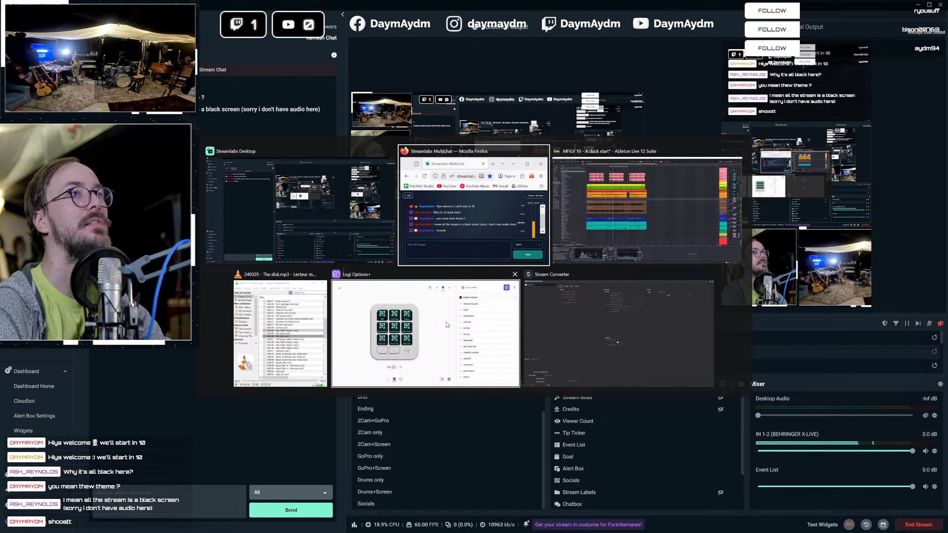
key(alt+Tab)
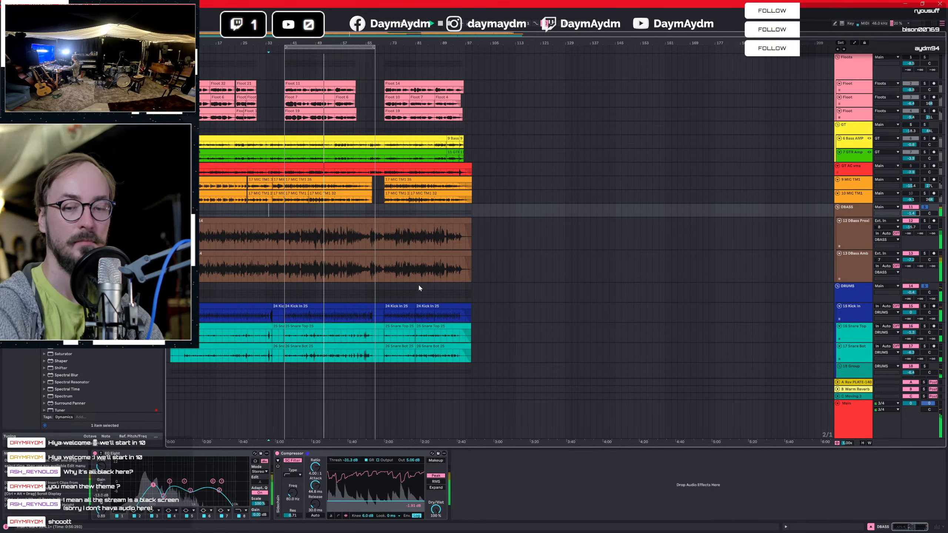
Switch to Streamlabs Desktop, review the connected stream destinations in the Stream settings, close the settings, and switch back to Ableton Live.
key(alt+Tab)
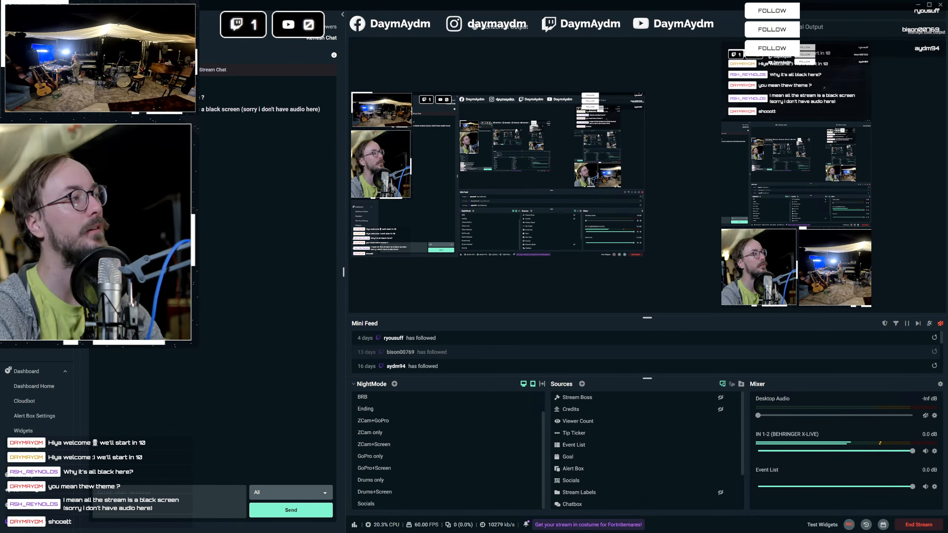
click(23, 504)
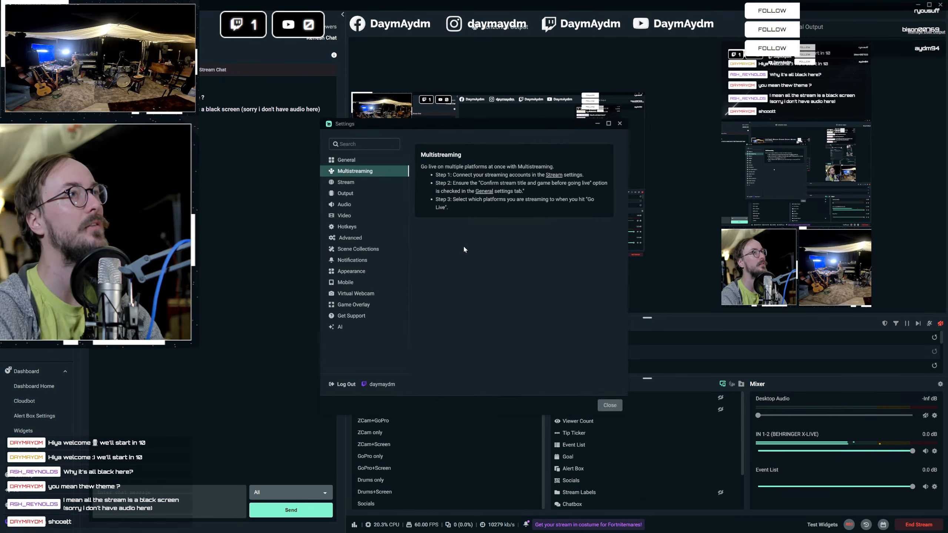
click(346, 182)
scroll(474, 264, down, 2)
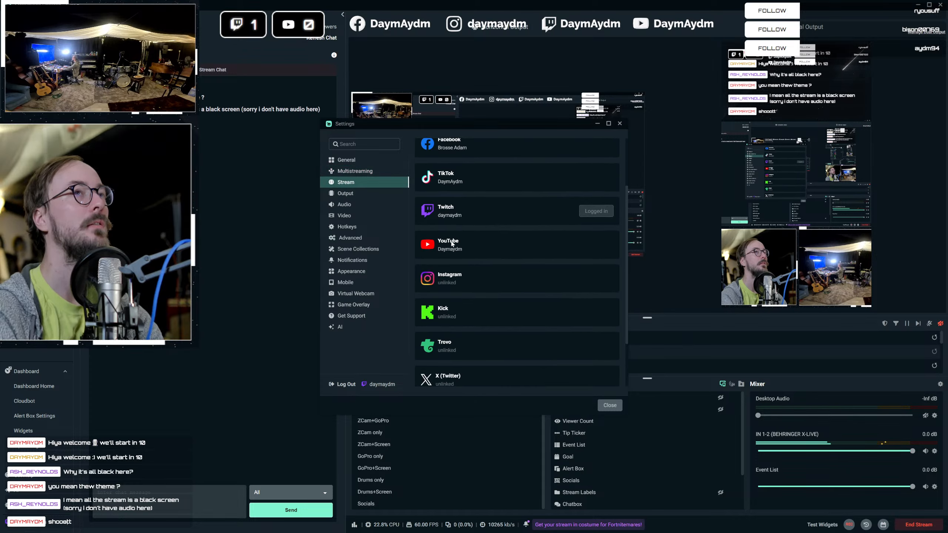
scroll(483, 246, down, 2)
scroll(488, 248, up, 4)
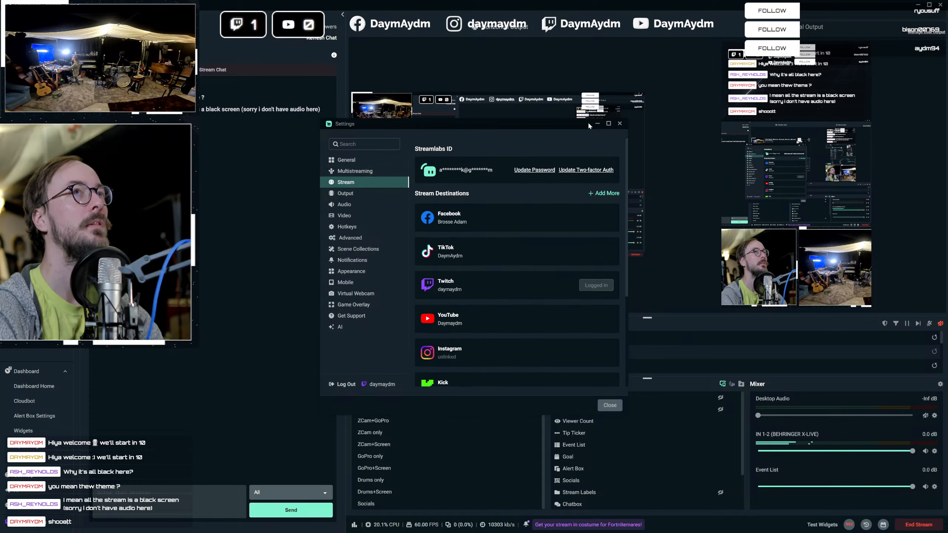
click(619, 124)
key(alt+Tab)
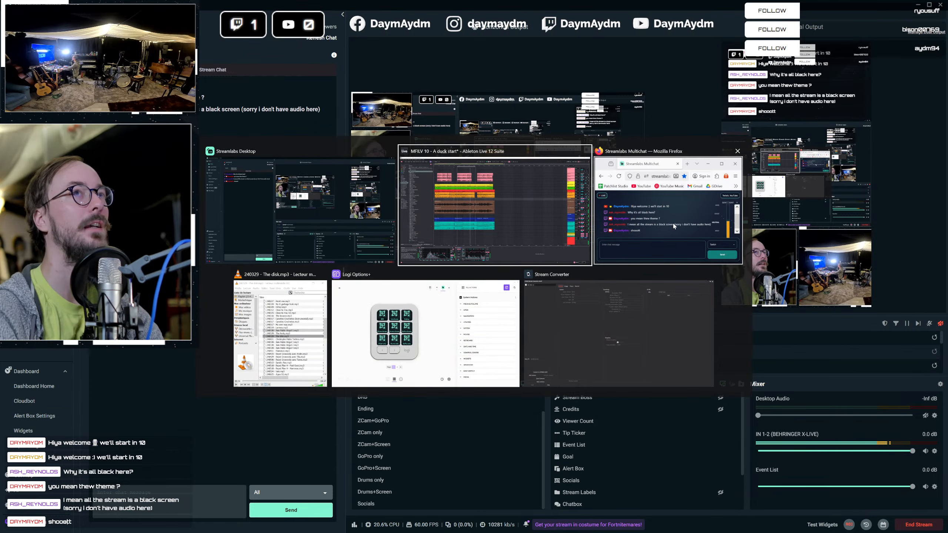